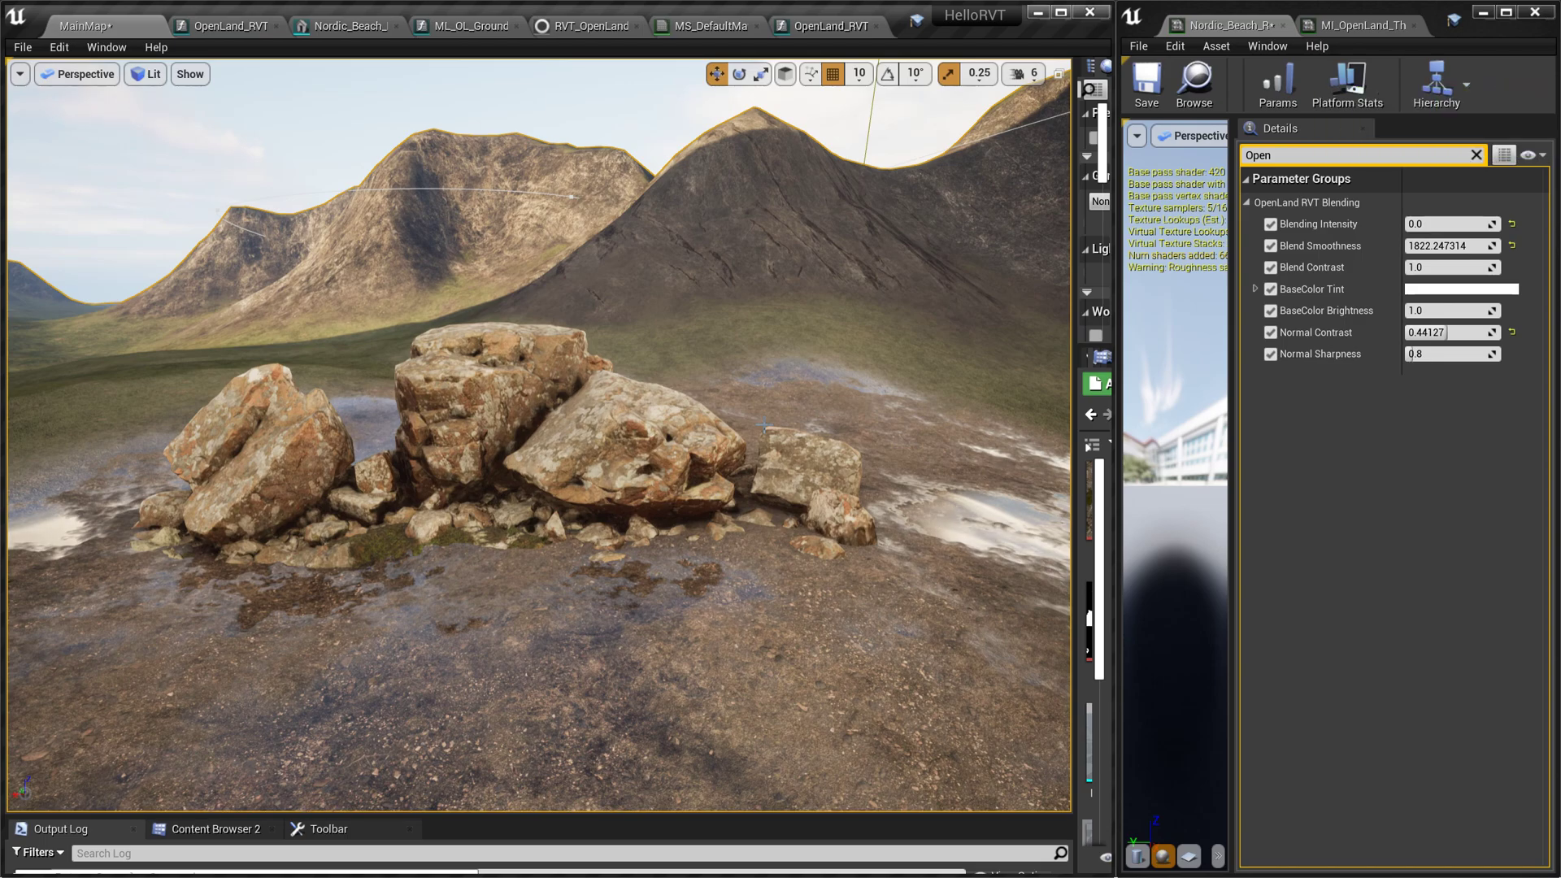
Step: Set the rock material's Blending Intensity to 1.0
{"action": "right_click_drag", "start_coordinate": [761, 436], "coordinate": [785, 393]}
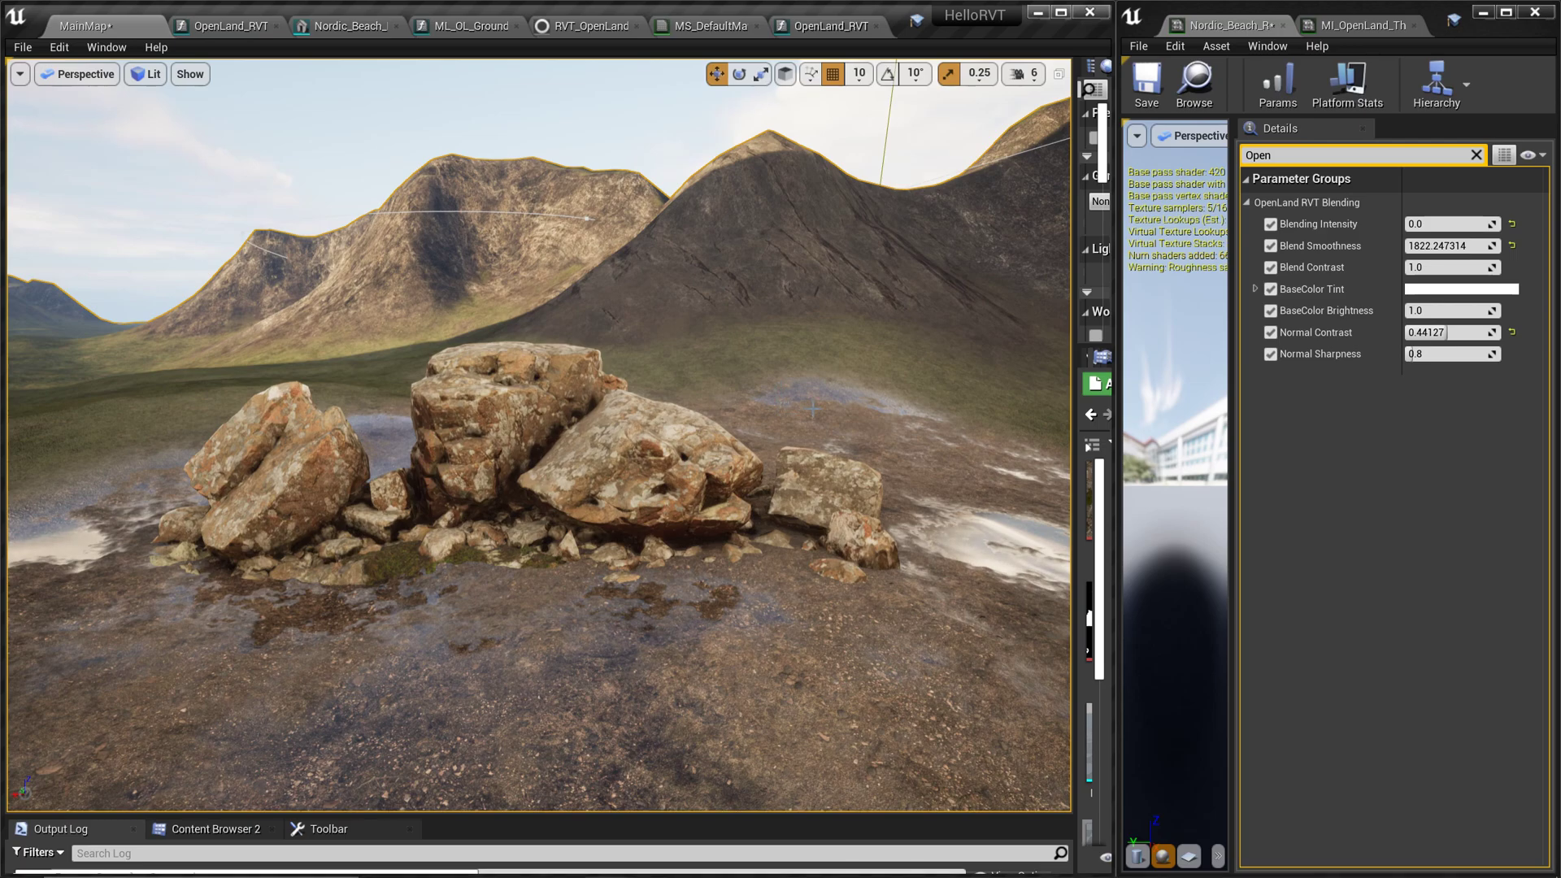
{"action": "right_click_drag", "start_coordinate": [825, 416], "coordinate": [755, 413]}
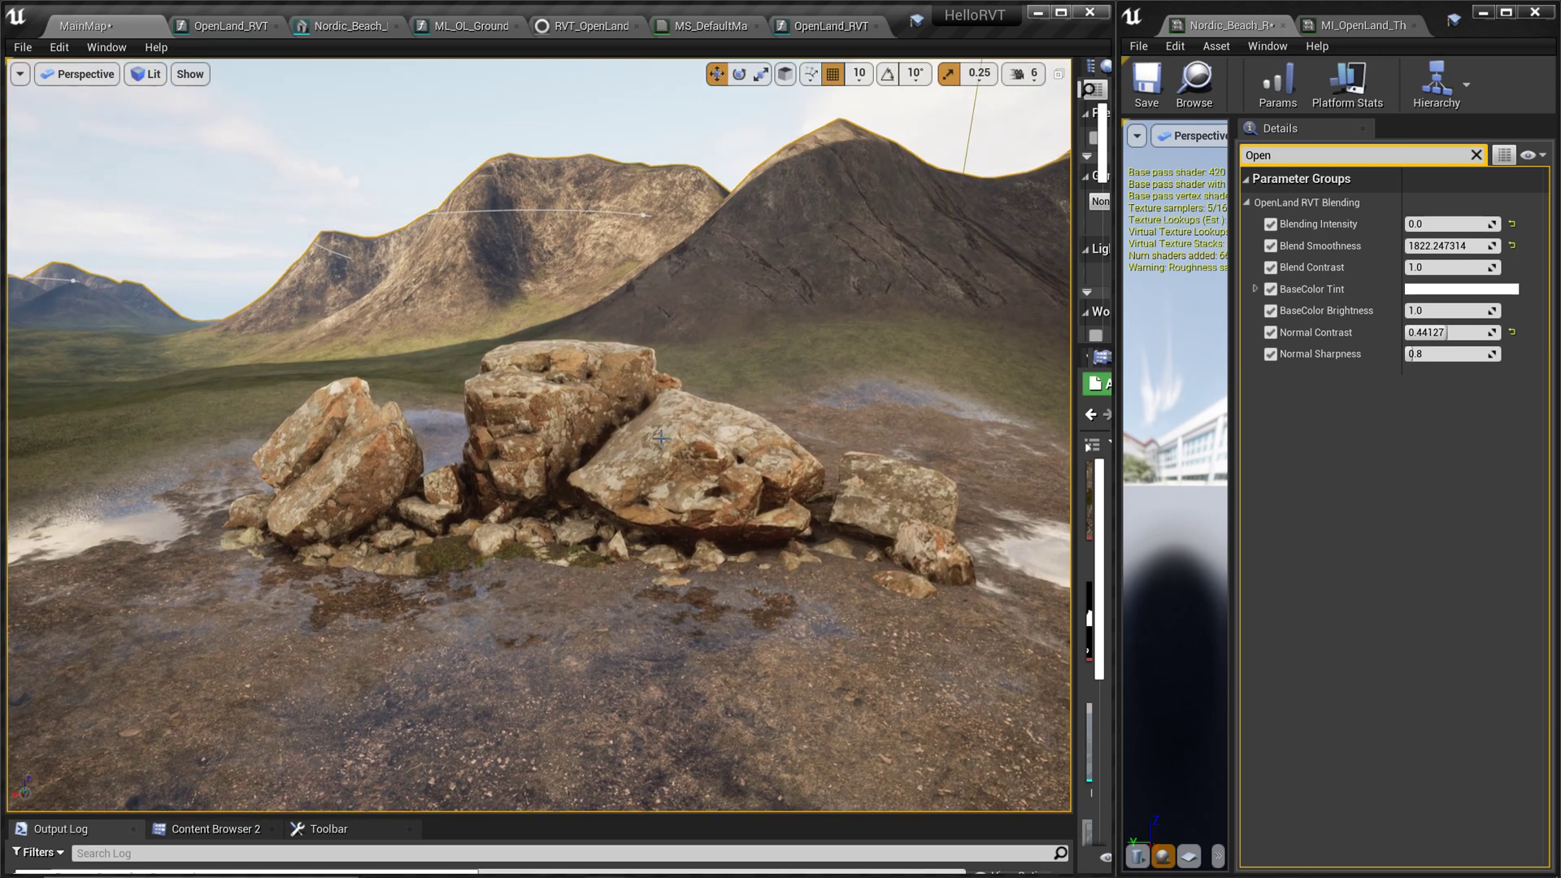
{"action": "scroll", "coordinate": [661, 438], "scroll_direction": "up", "scroll_amount": 3}
{"action": "scroll", "coordinate": [661, 438], "scroll_direction": "down", "scroll_amount": 4}
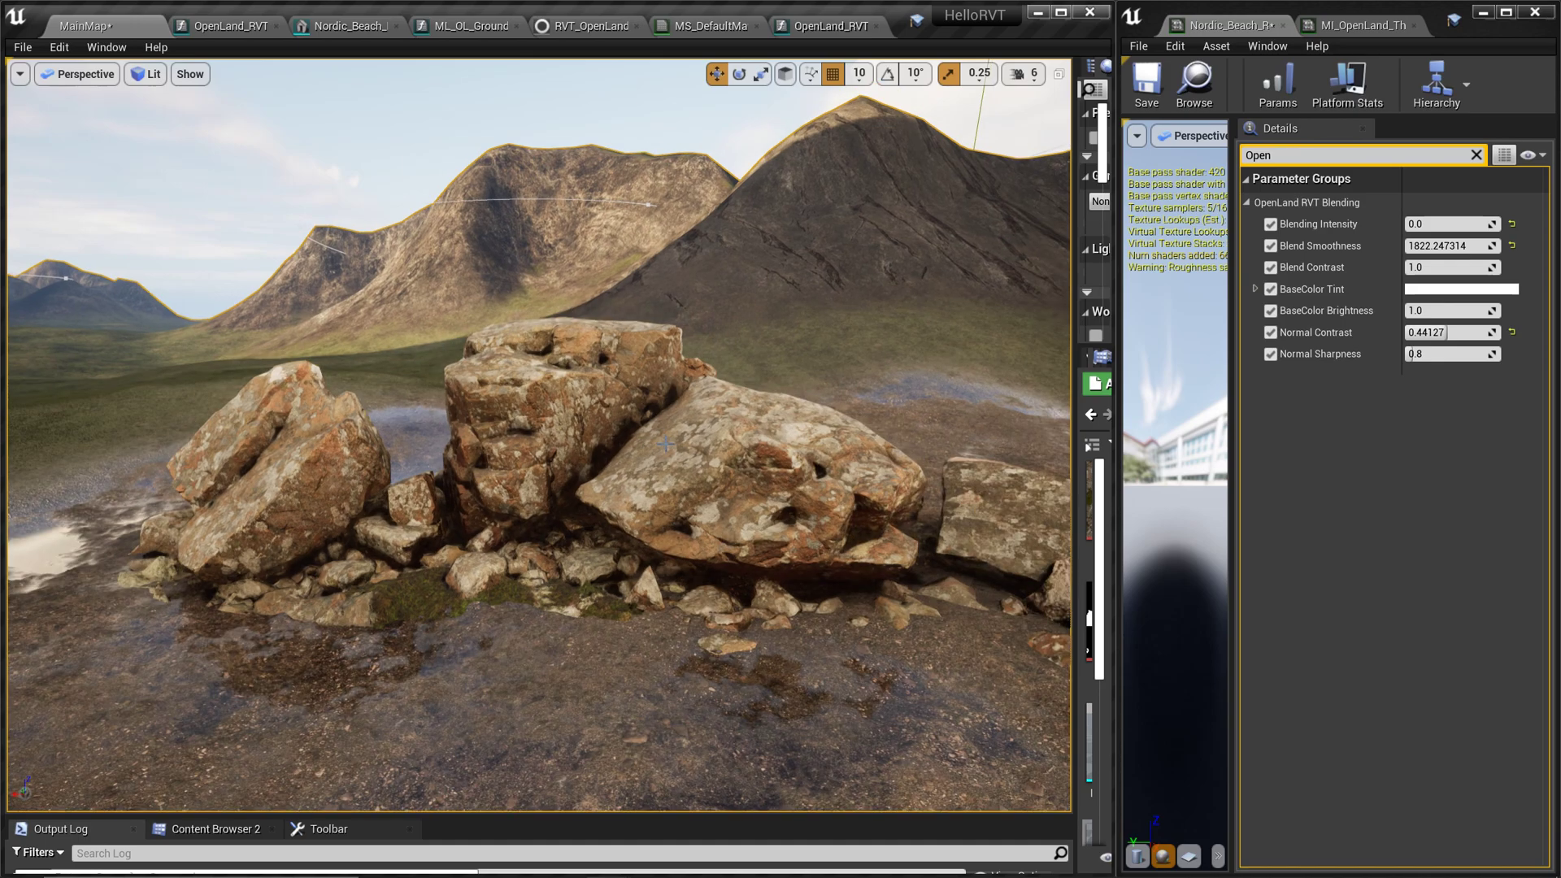
{"action": "scroll", "coordinate": [687, 495], "scroll_direction": "down", "scroll_amount": 2}
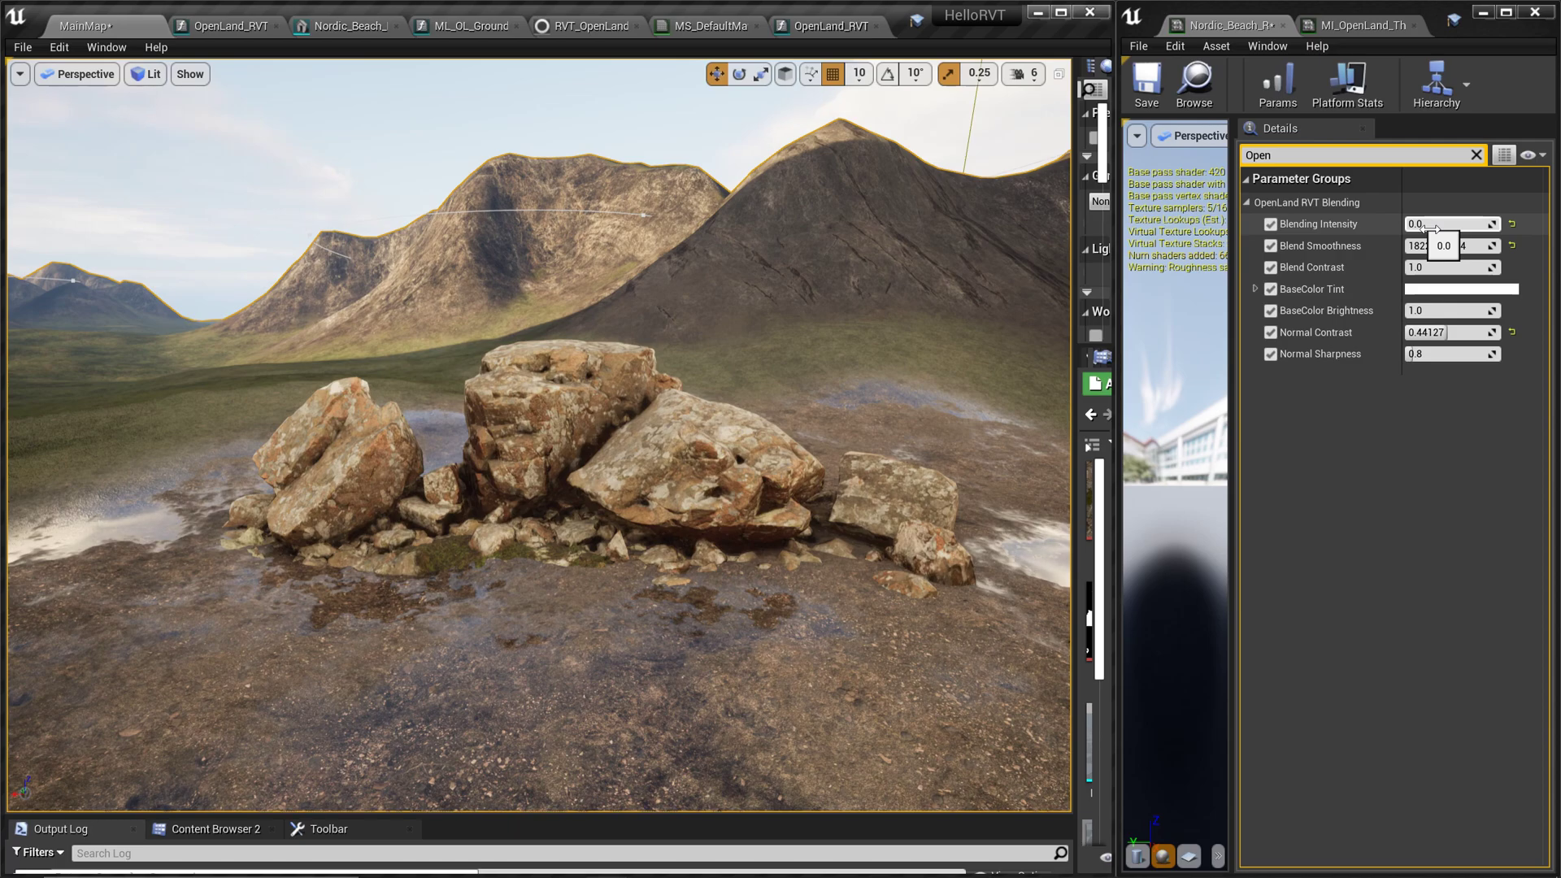
{"action": "left_click_drag", "start_coordinate": [1436, 230], "coordinate": [1504, 229]}
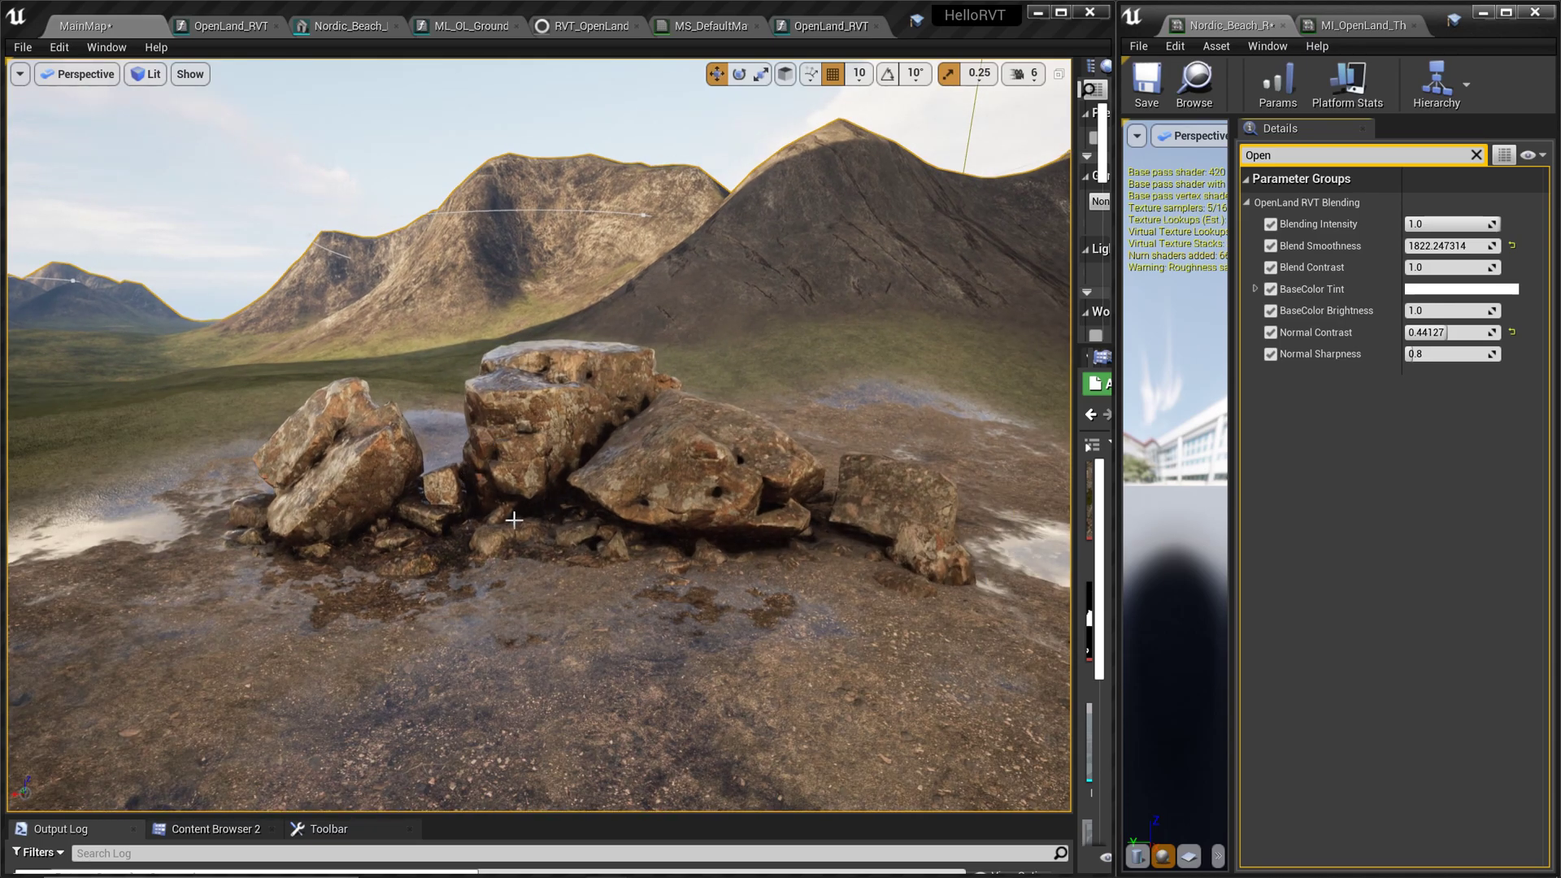
Step: Move the rock cluster from the muddy ground onto the sandy area at the foot of the dark mountain
{"action": "left_click", "coordinate": [466, 519]}
{"action": "left_click_drag", "start_coordinate": [465, 519], "coordinate": [1033, 505], "text": "alt"}
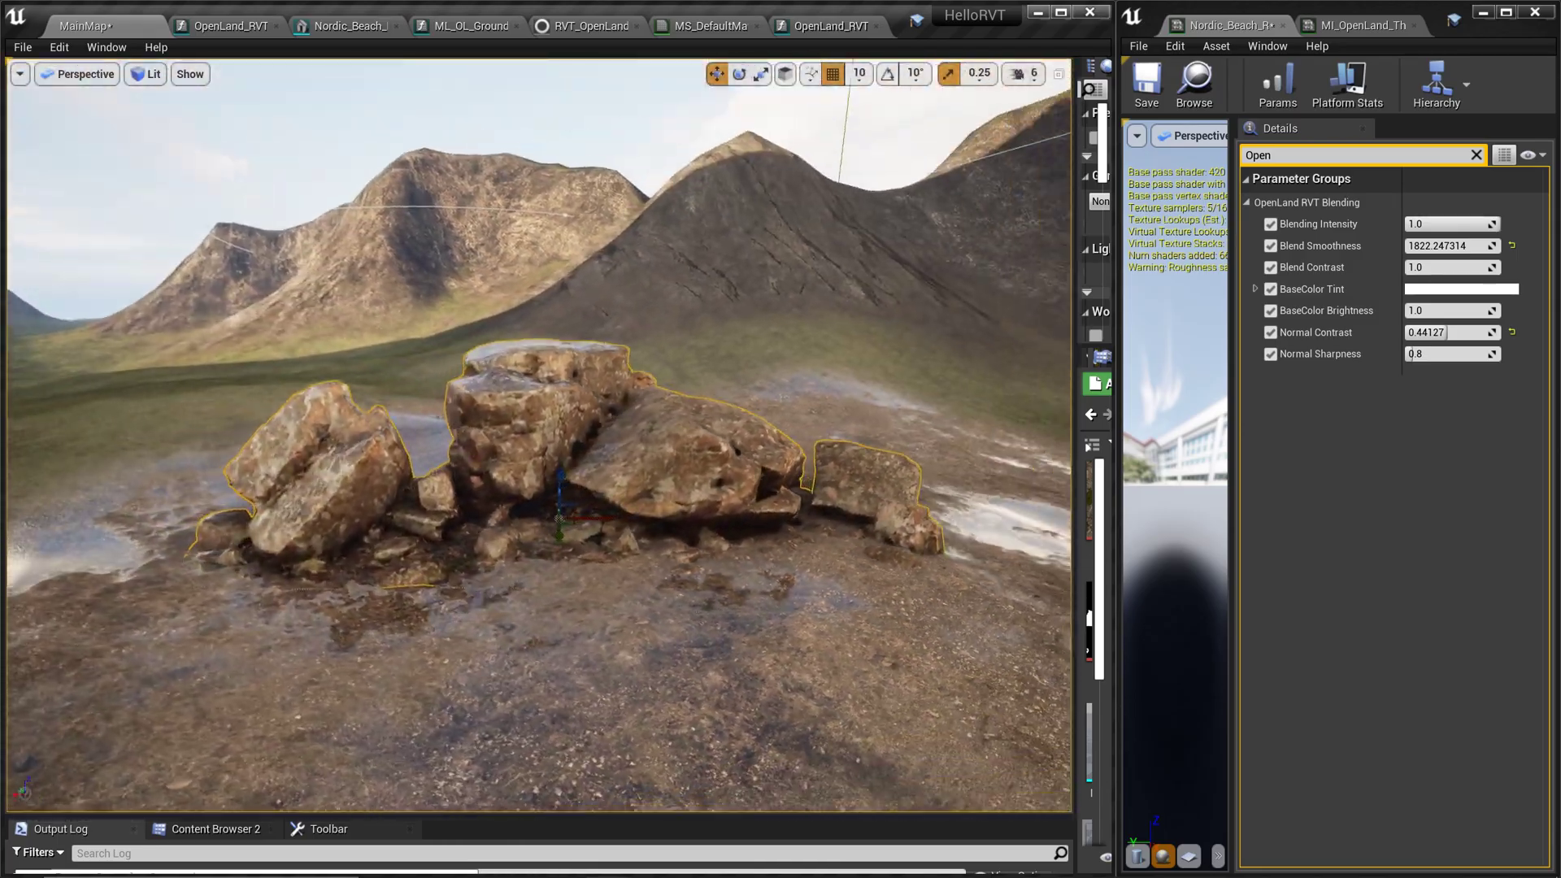
{"action": "left_click_drag", "start_coordinate": [407, 530], "coordinate": [456, 514], "text": "alt"}
{"action": "scroll", "coordinate": [404, 549], "scroll_direction": "down", "scroll_amount": 3}
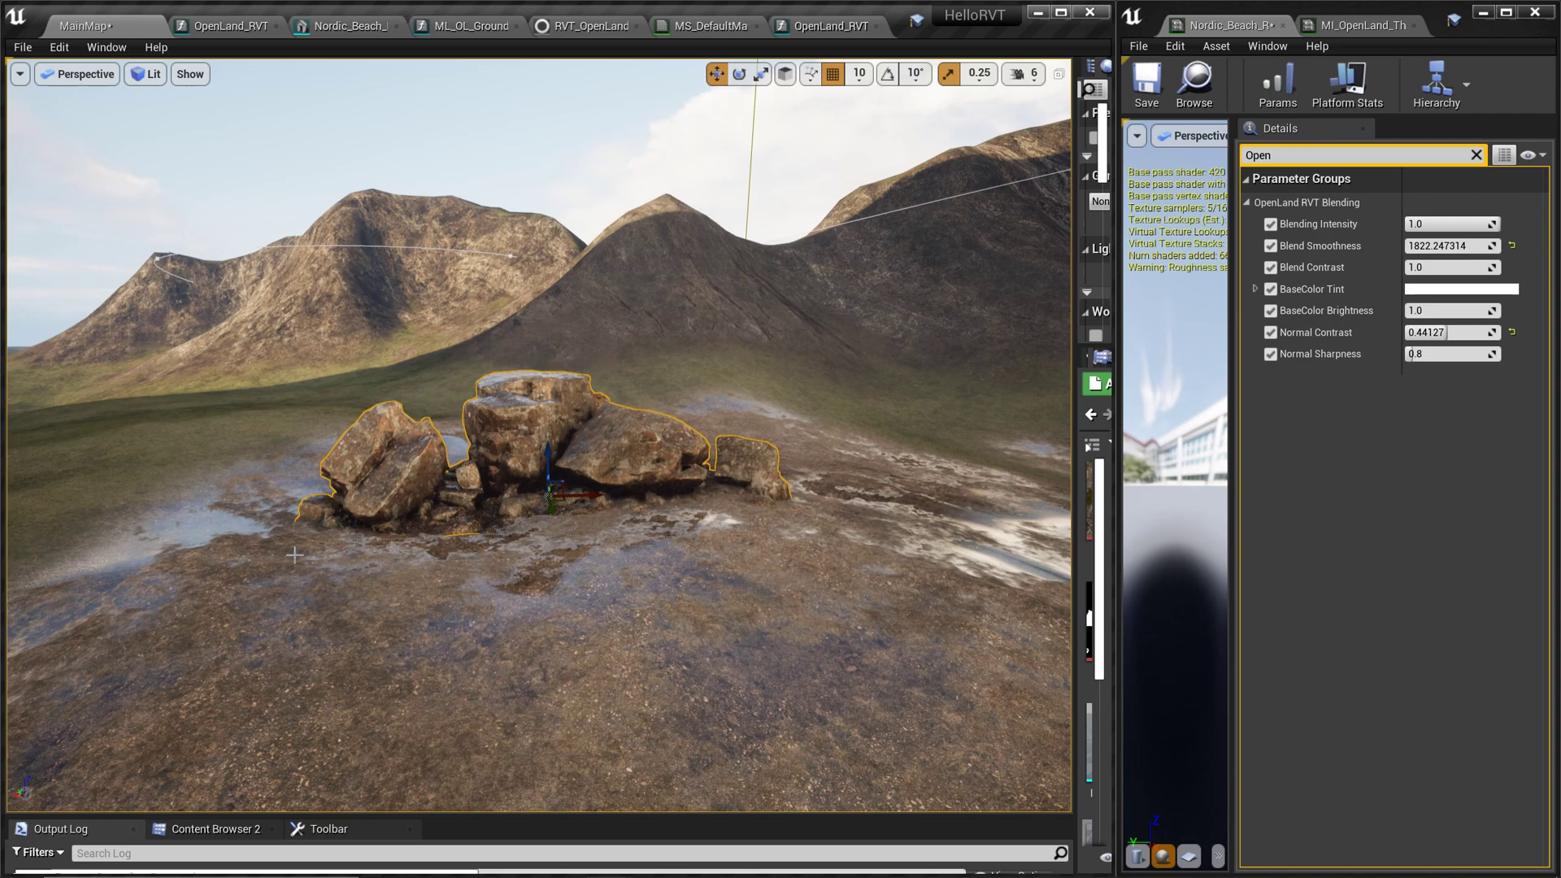
{"action": "right_click_drag", "start_coordinate": [480, 569], "coordinate": [565, 592]}
{"action": "left_click_drag", "start_coordinate": [256, 479], "coordinate": [902, 434]}
{"action": "left_click_drag", "start_coordinate": [964, 380], "coordinate": [1027, 400]}
{"action": "key", "text": "f"}
{"action": "right_click_drag", "start_coordinate": [837, 475], "coordinate": [845, 545]}
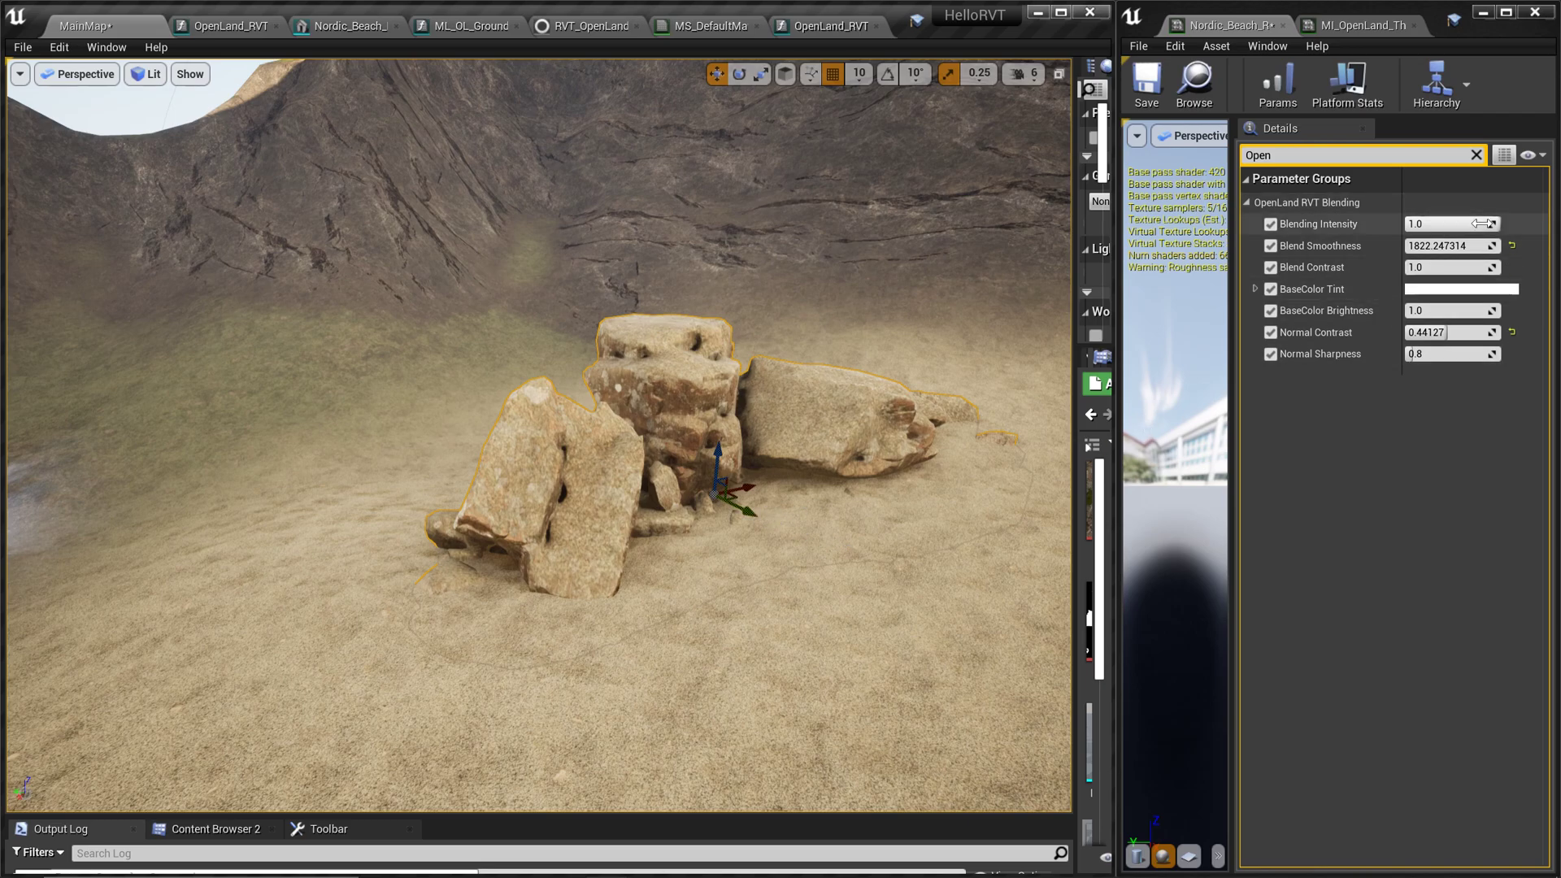
Step: Compare Blending Intensity at 0.0 and its default 1.0, then lower Blend Smoothness to about 100
{"action": "left_click_drag", "start_coordinate": [1472, 225], "coordinate": [1431, 225]}
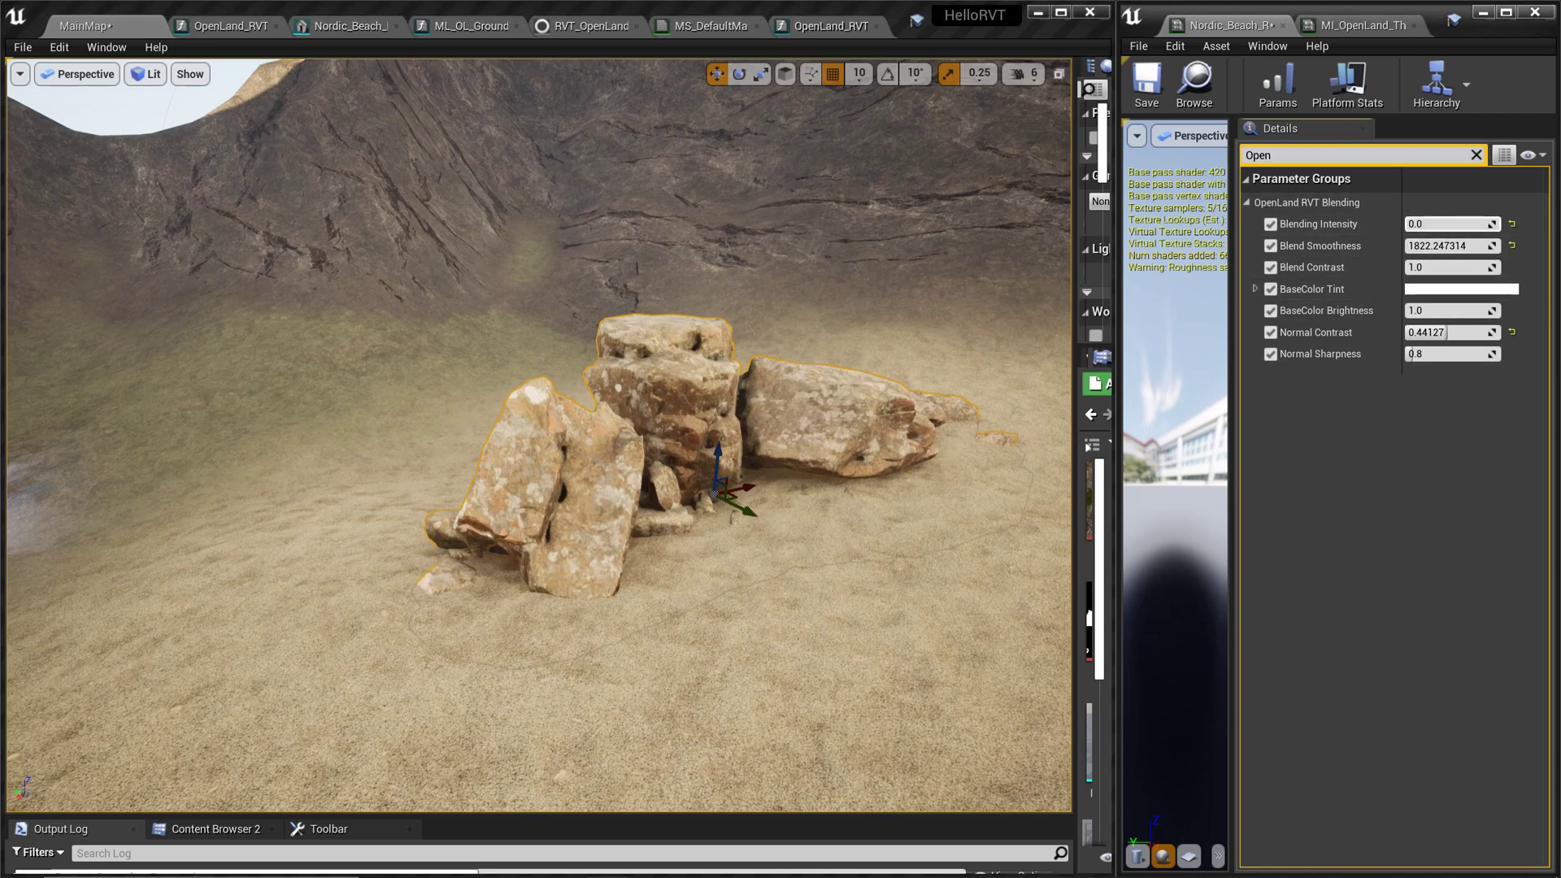
{"action": "left_click", "coordinate": [1512, 224]}
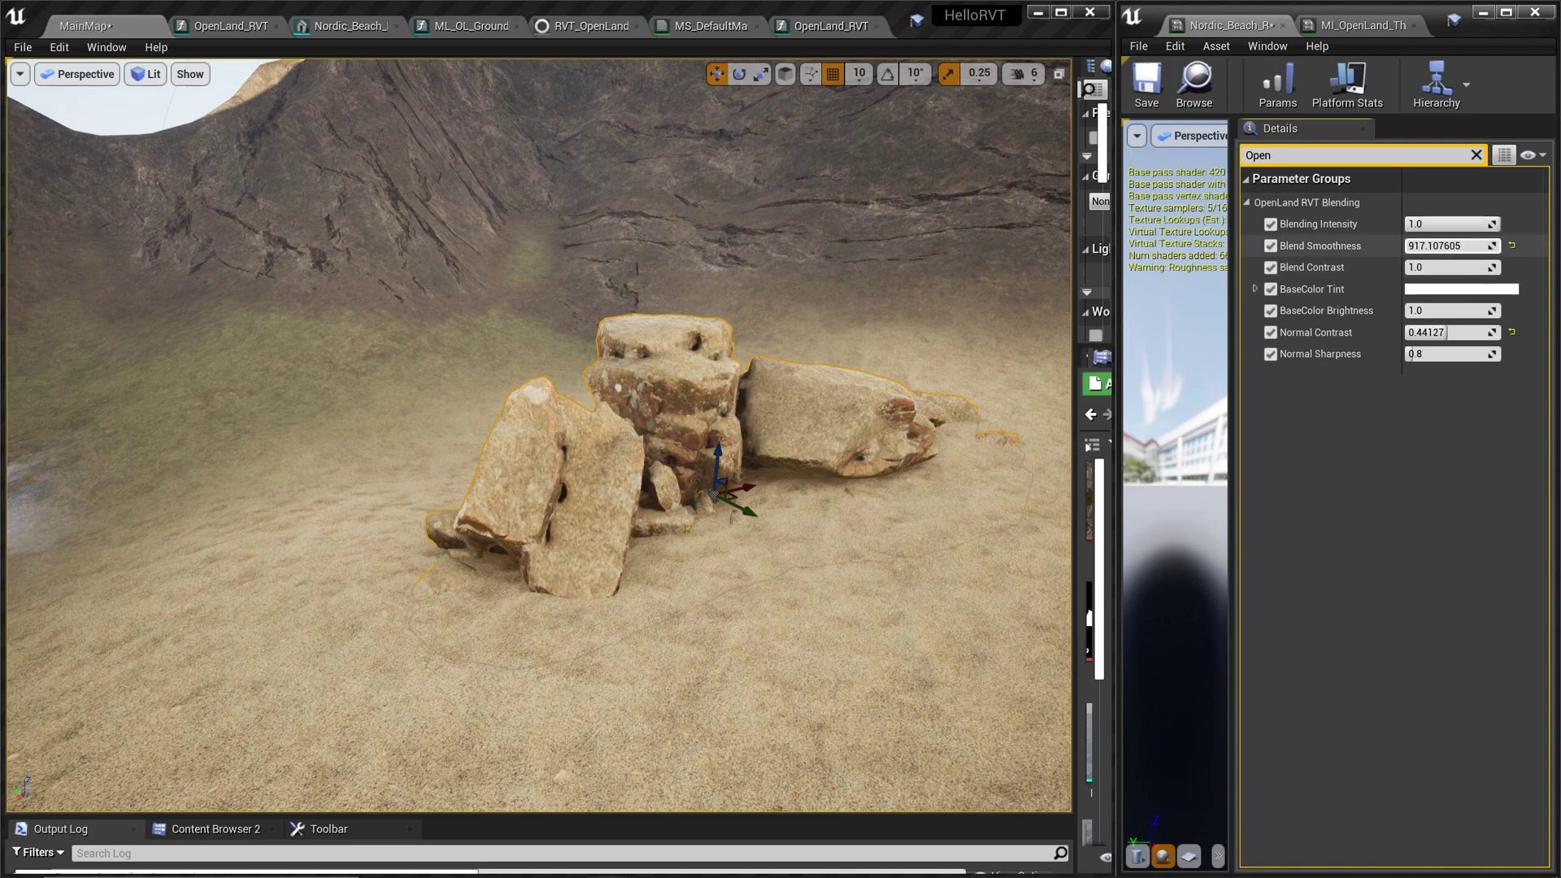
{"action": "left_click_drag", "start_coordinate": [1452, 245], "coordinate": [1414, 245]}
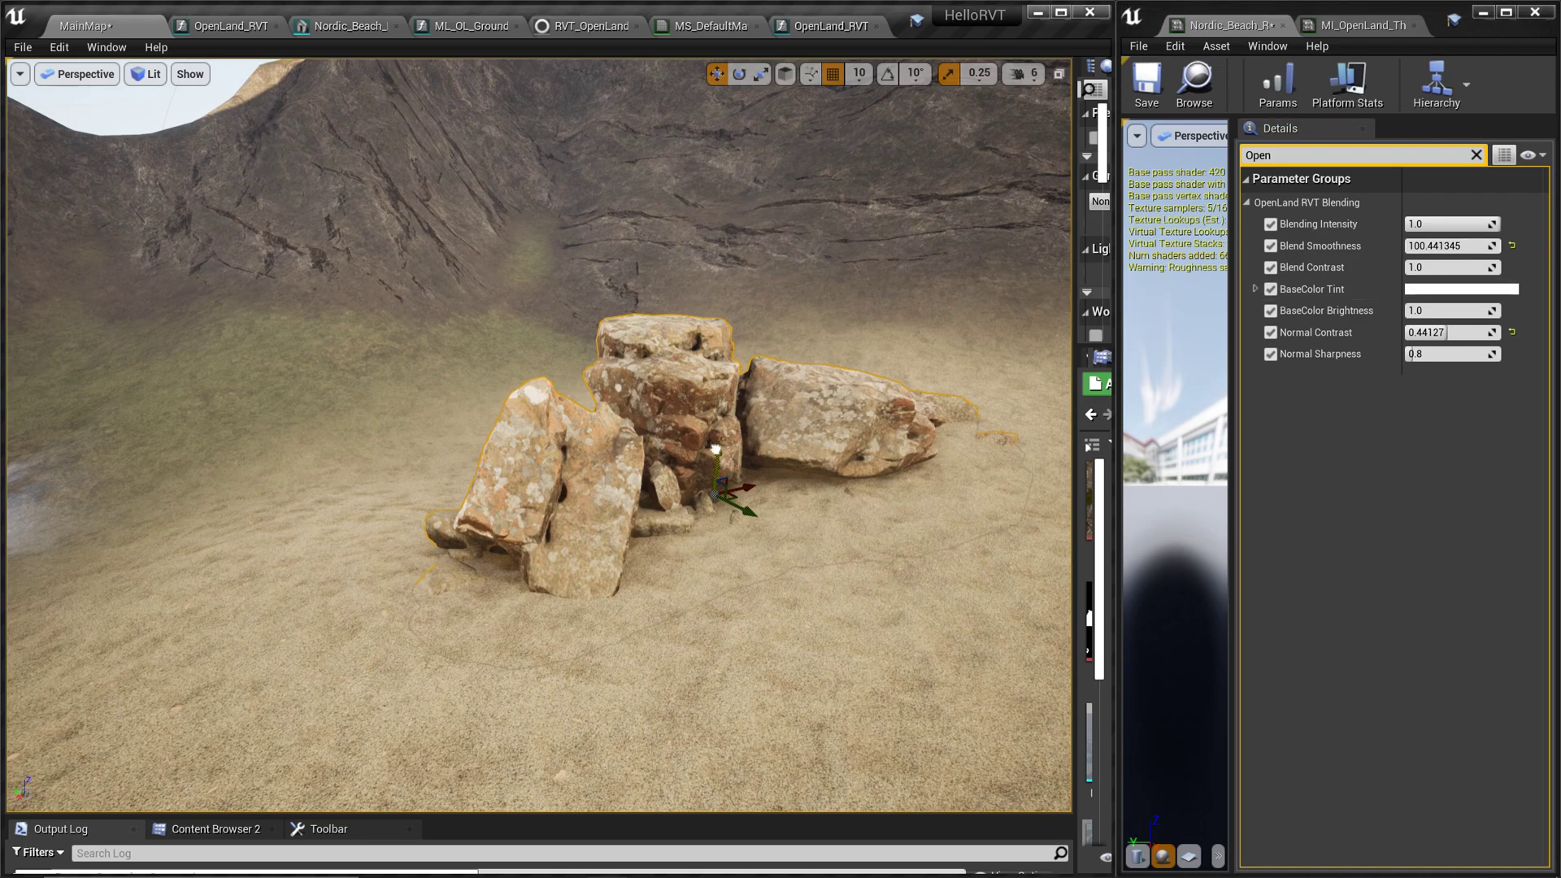
Step: Raise the rock cluster slightly out of the sand, deselect it and inspect the blend around its base
{"action": "left_click_drag", "start_coordinate": [714, 452], "coordinate": [711, 434]}
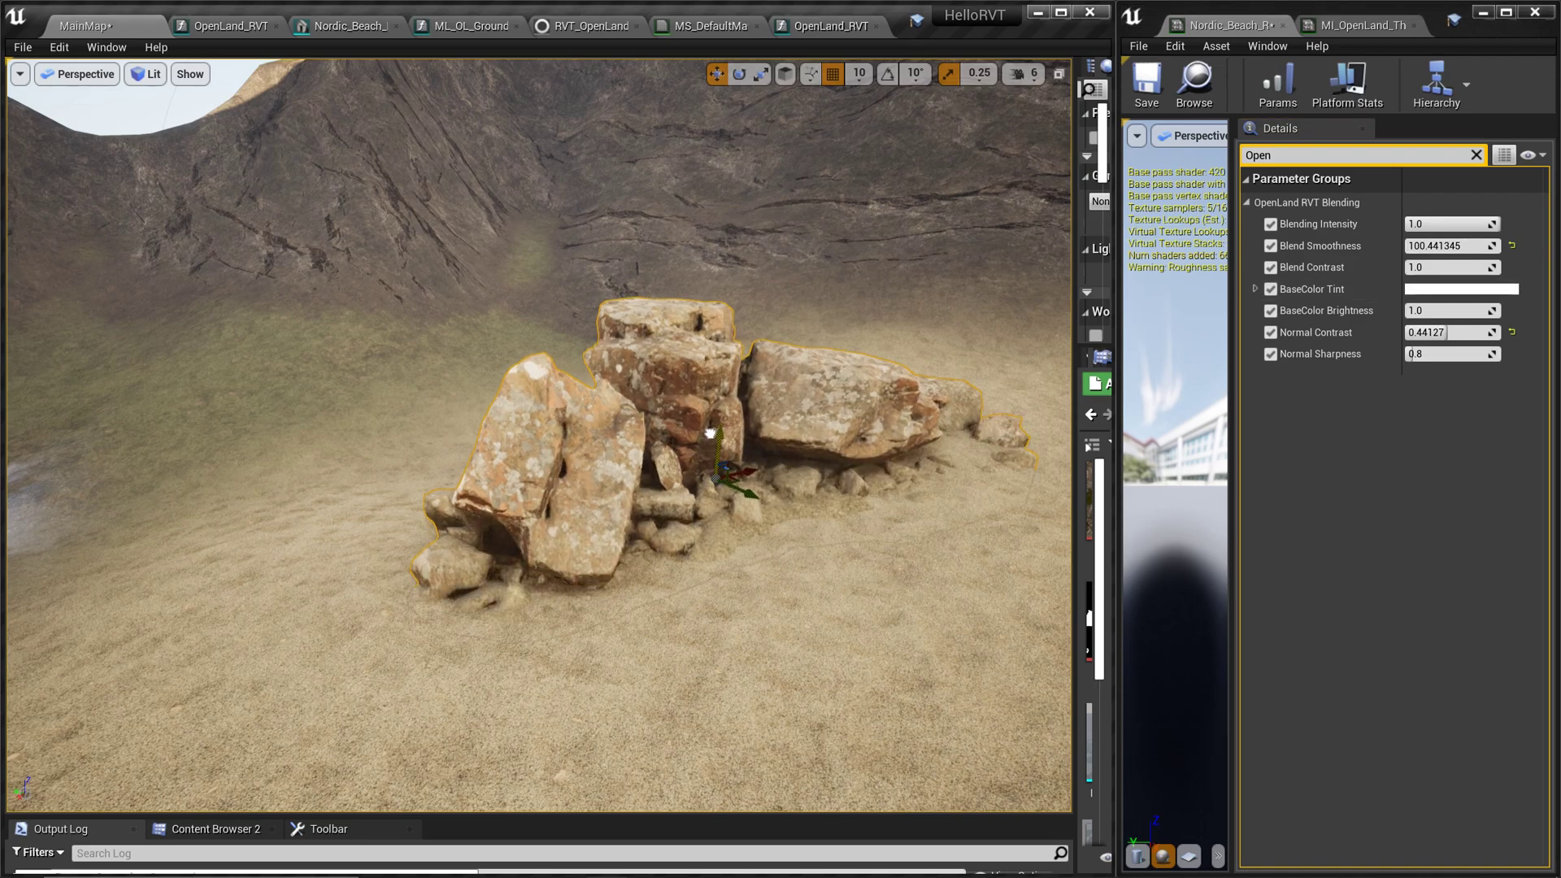
{"action": "scroll", "coordinate": [1000, 635], "scroll_direction": "down", "scroll_amount": 2}
{"action": "scroll", "coordinate": [746, 463], "scroll_direction": "up", "scroll_amount": 3}
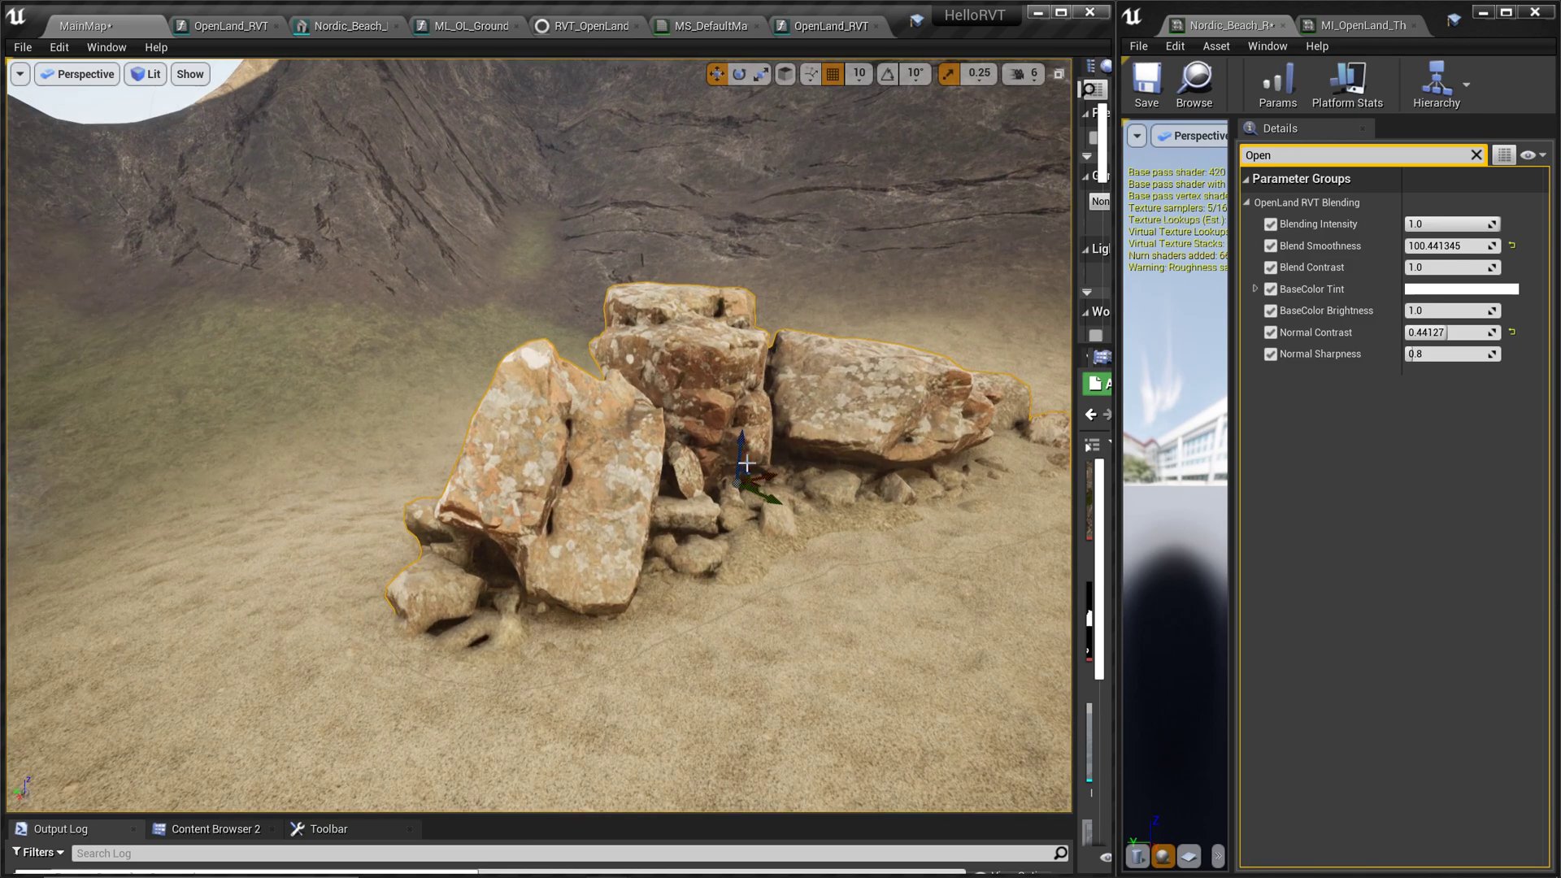
{"action": "key", "text": "Escape"}
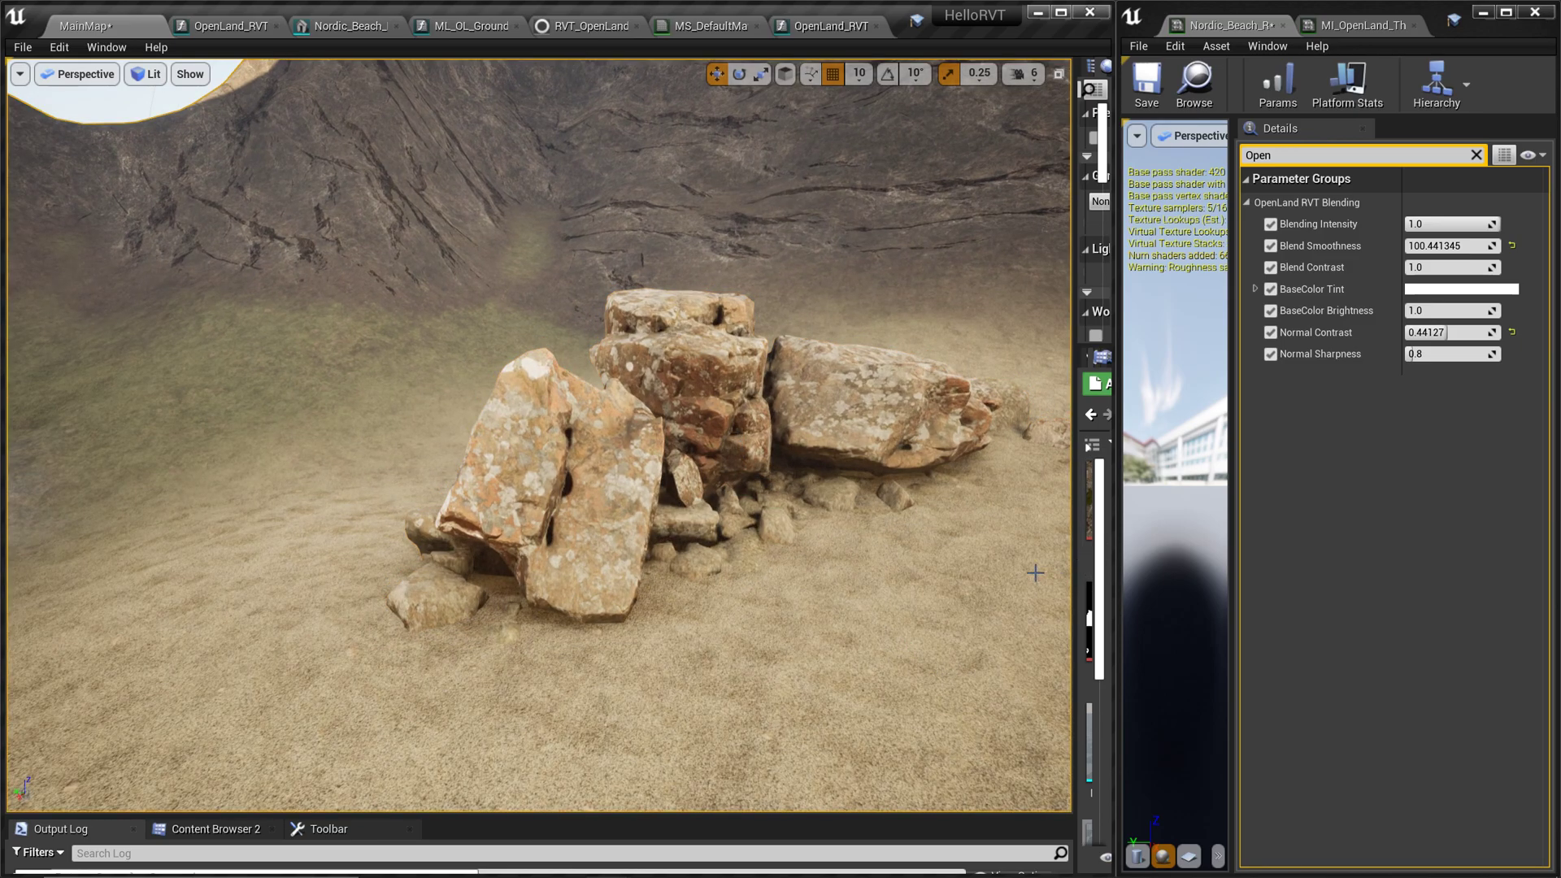
{"action": "left_click_drag", "start_coordinate": [908, 552], "coordinate": [729, 547], "text": "alt"}
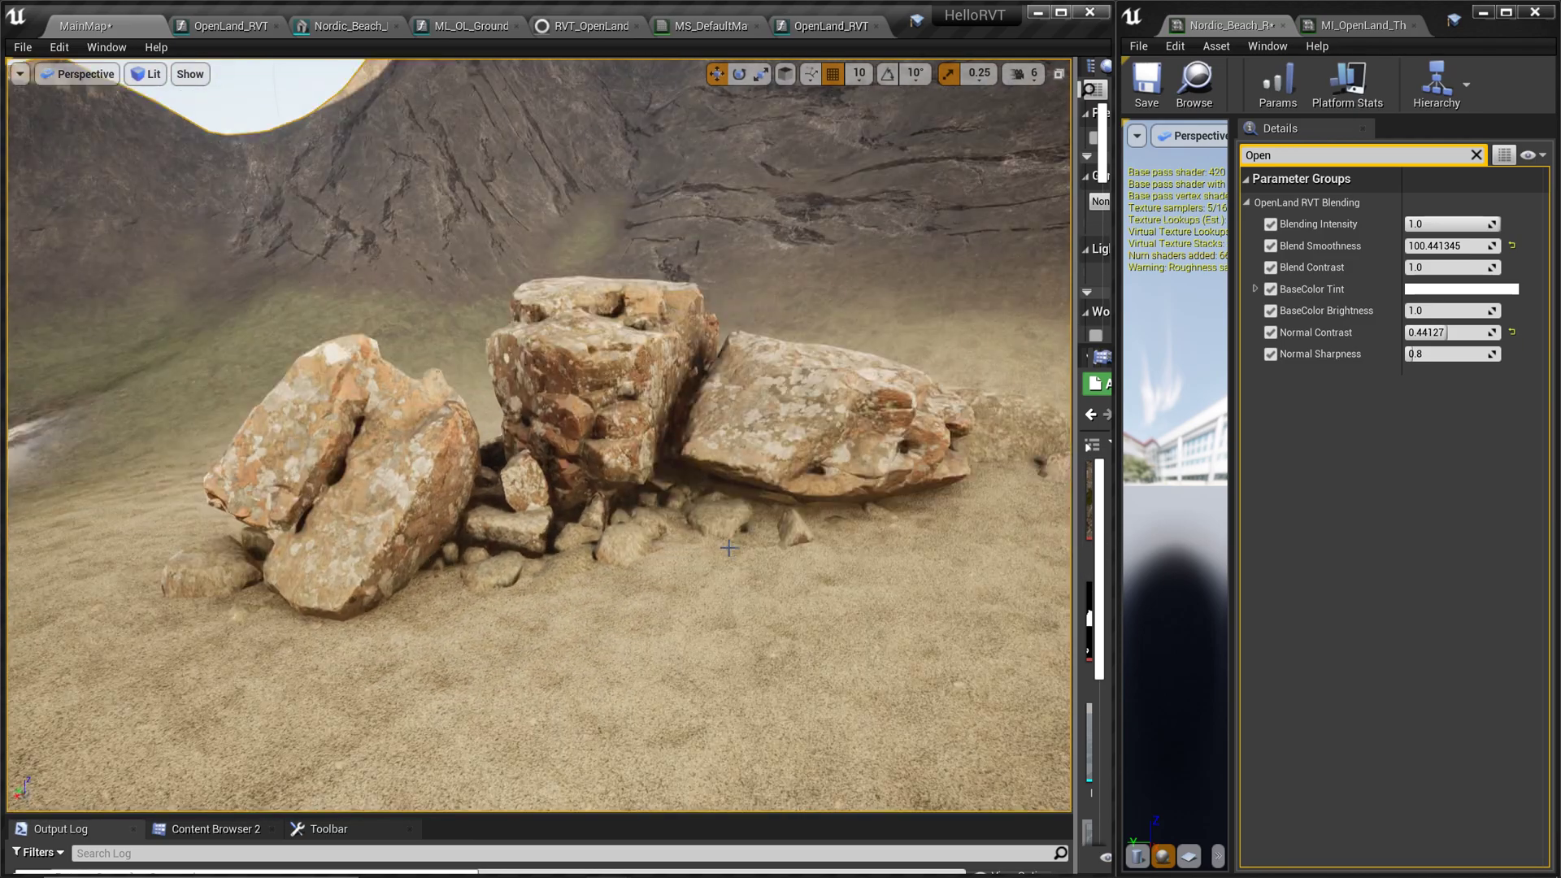
{"action": "right_click_drag", "start_coordinate": [621, 381], "coordinate": [646, 370]}
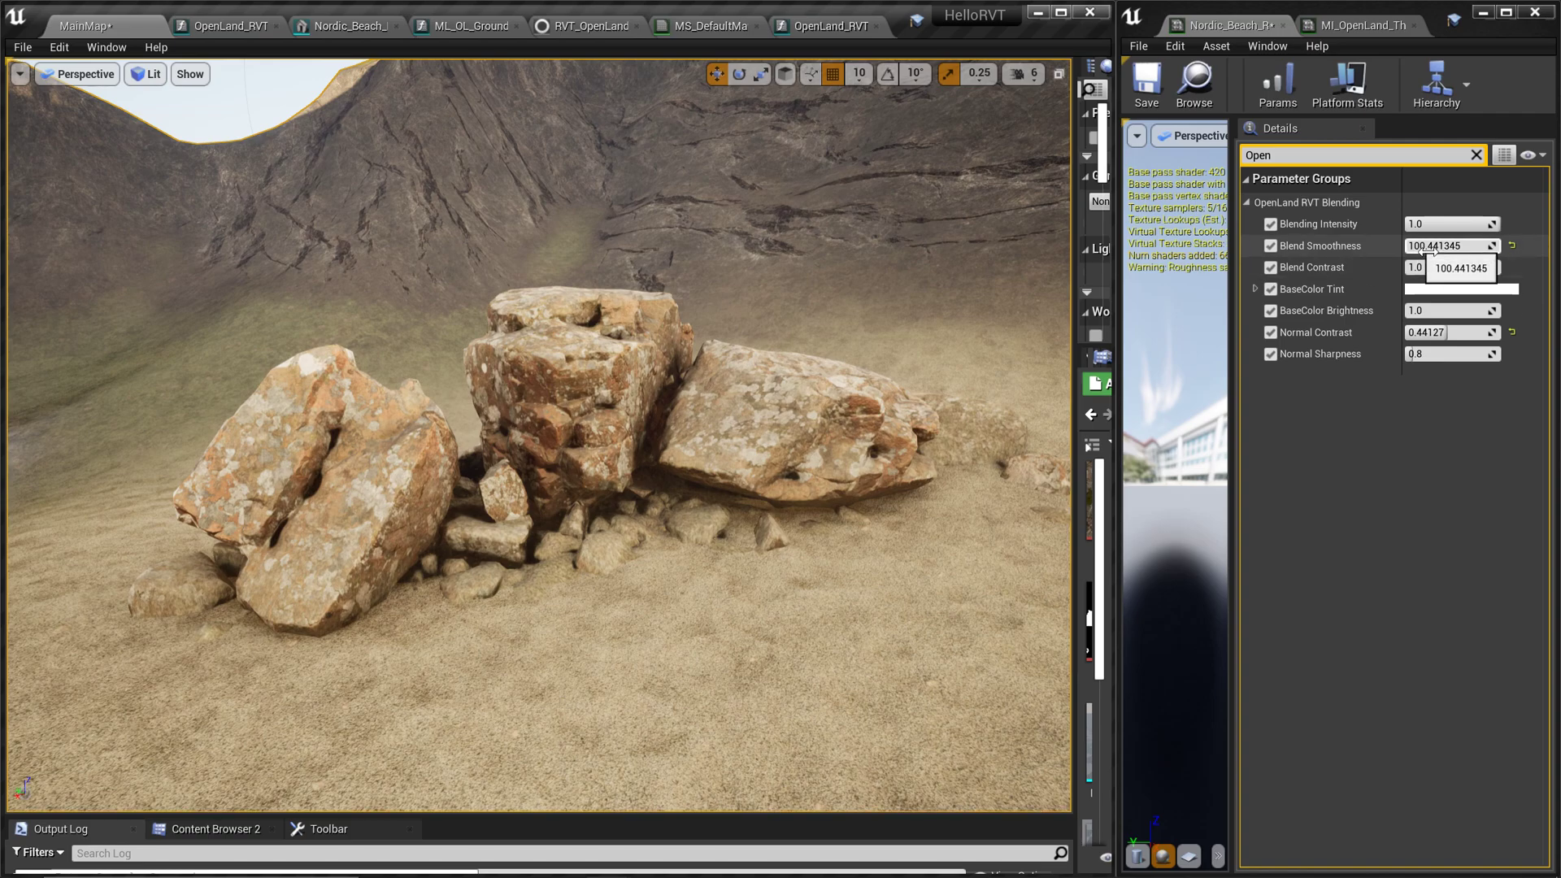
Step: Raise Blend Smoothness to about 83104, set Normal Contrast to 1.0 and reduce Blending Intensity on the rock material
{"action": "mouse_move", "coordinate": [1429, 251]}
{"action": "left_mouse_down"}
{"action": "mouse_move", "coordinate": [1496, 246]}
{"action": "mouse_move", "coordinate": [1456, 245]}
{"action": "left_mouse_up"}
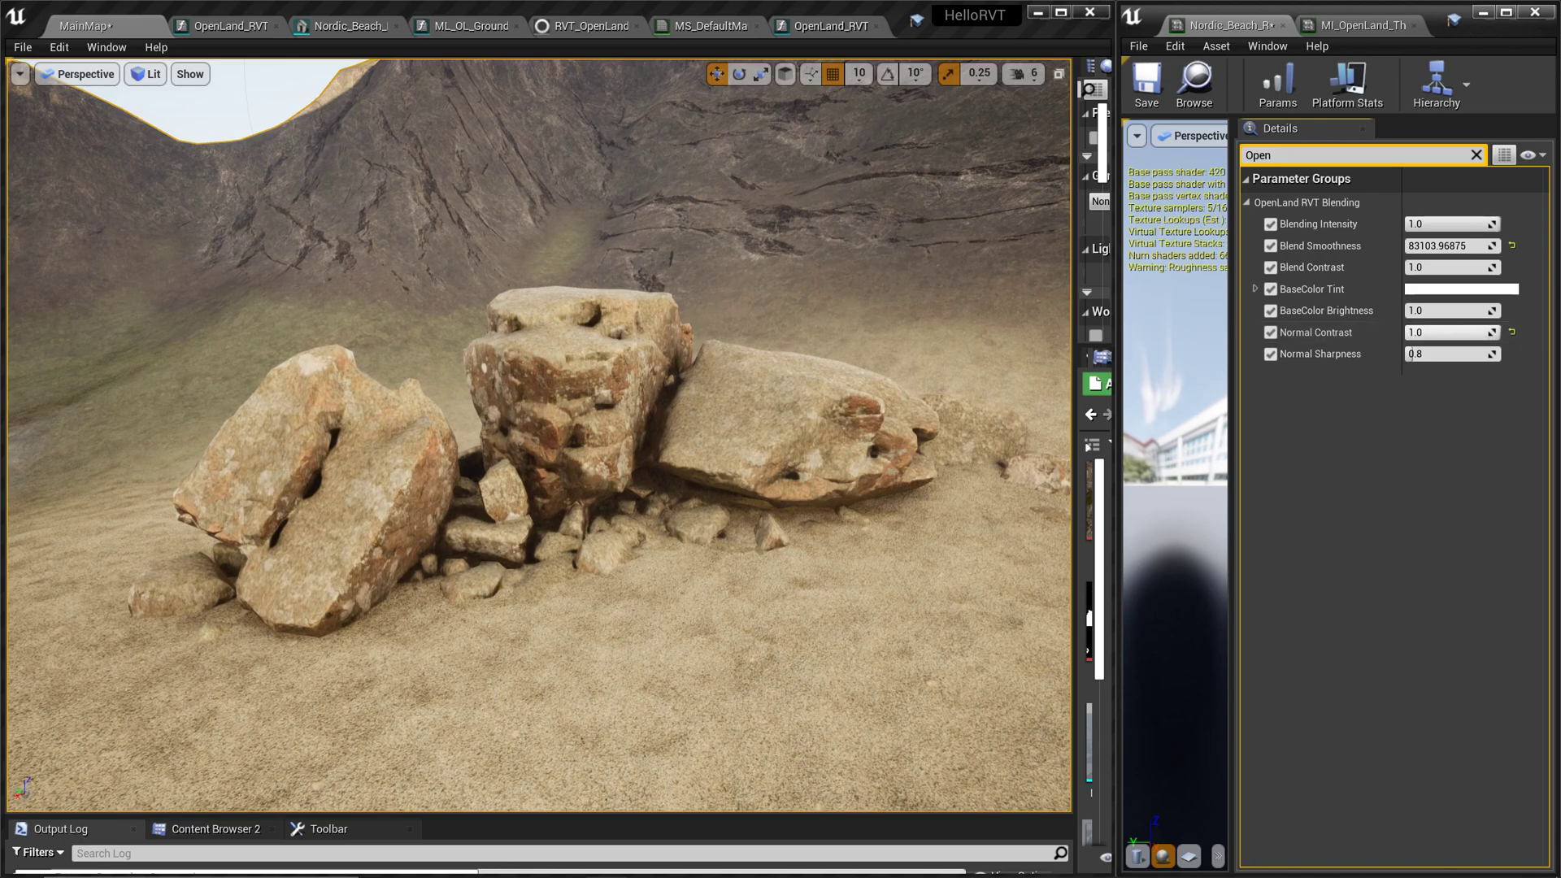
{"action": "right_click_drag", "start_coordinate": [524, 591], "coordinate": [573, 561]}
{"action": "mouse_move", "coordinate": [644, 577]}
{"action": "left_mouse_down", "text": "alt"}
{"action": "mouse_move", "coordinate": [644, 544]}
{"action": "mouse_move", "coordinate": [644, 683]}
{"action": "mouse_move", "coordinate": [631, 567]}
{"action": "left_mouse_up", "text": "alt"}
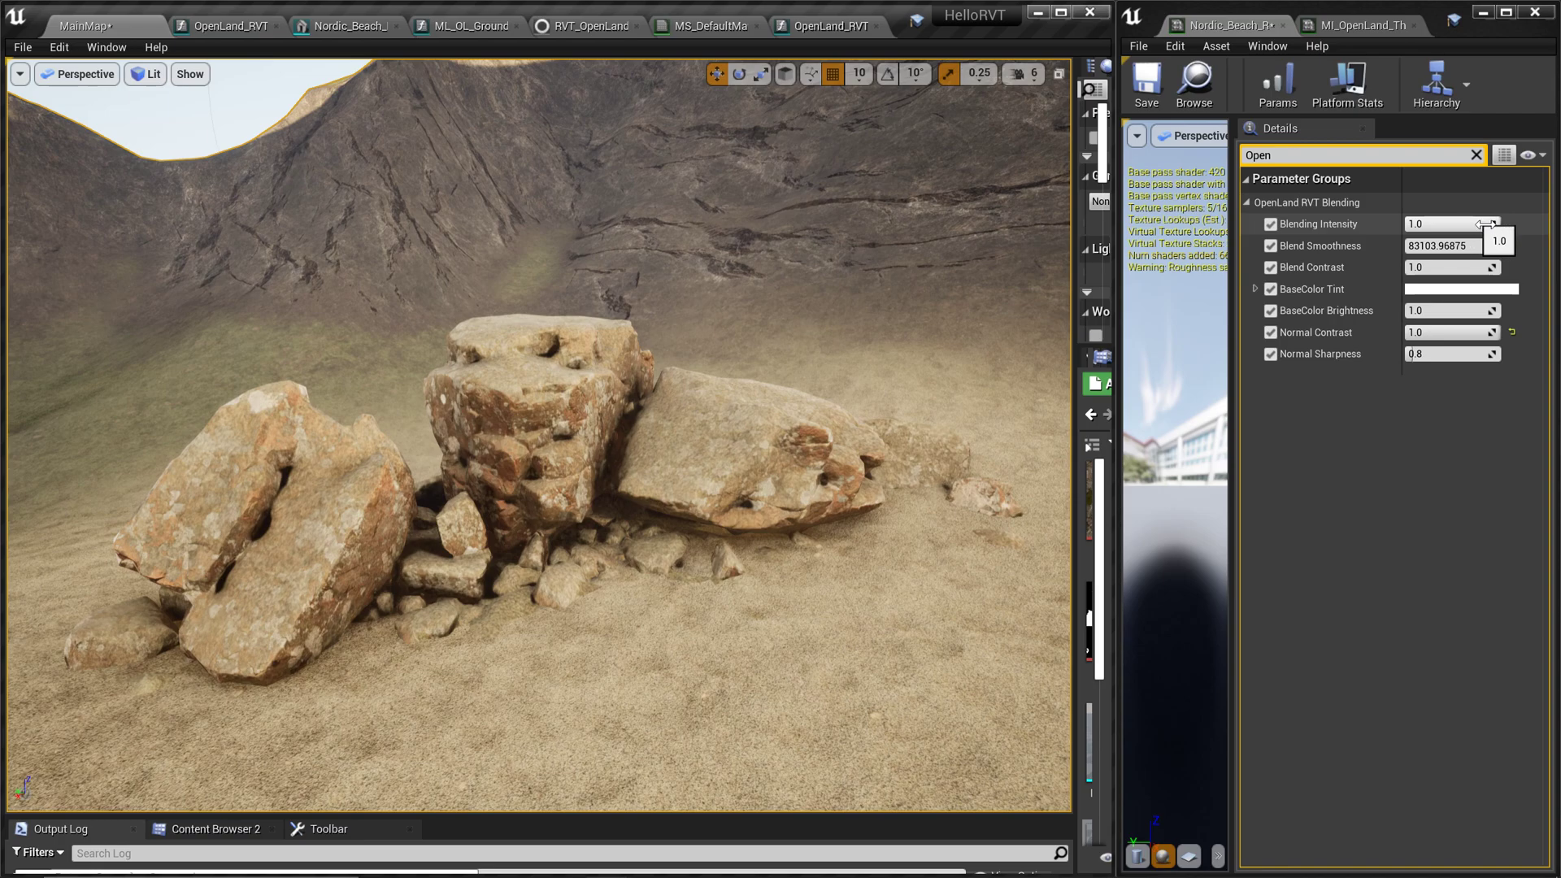
{"action": "left_click_drag", "start_coordinate": [1489, 228], "coordinate": [1456, 226]}
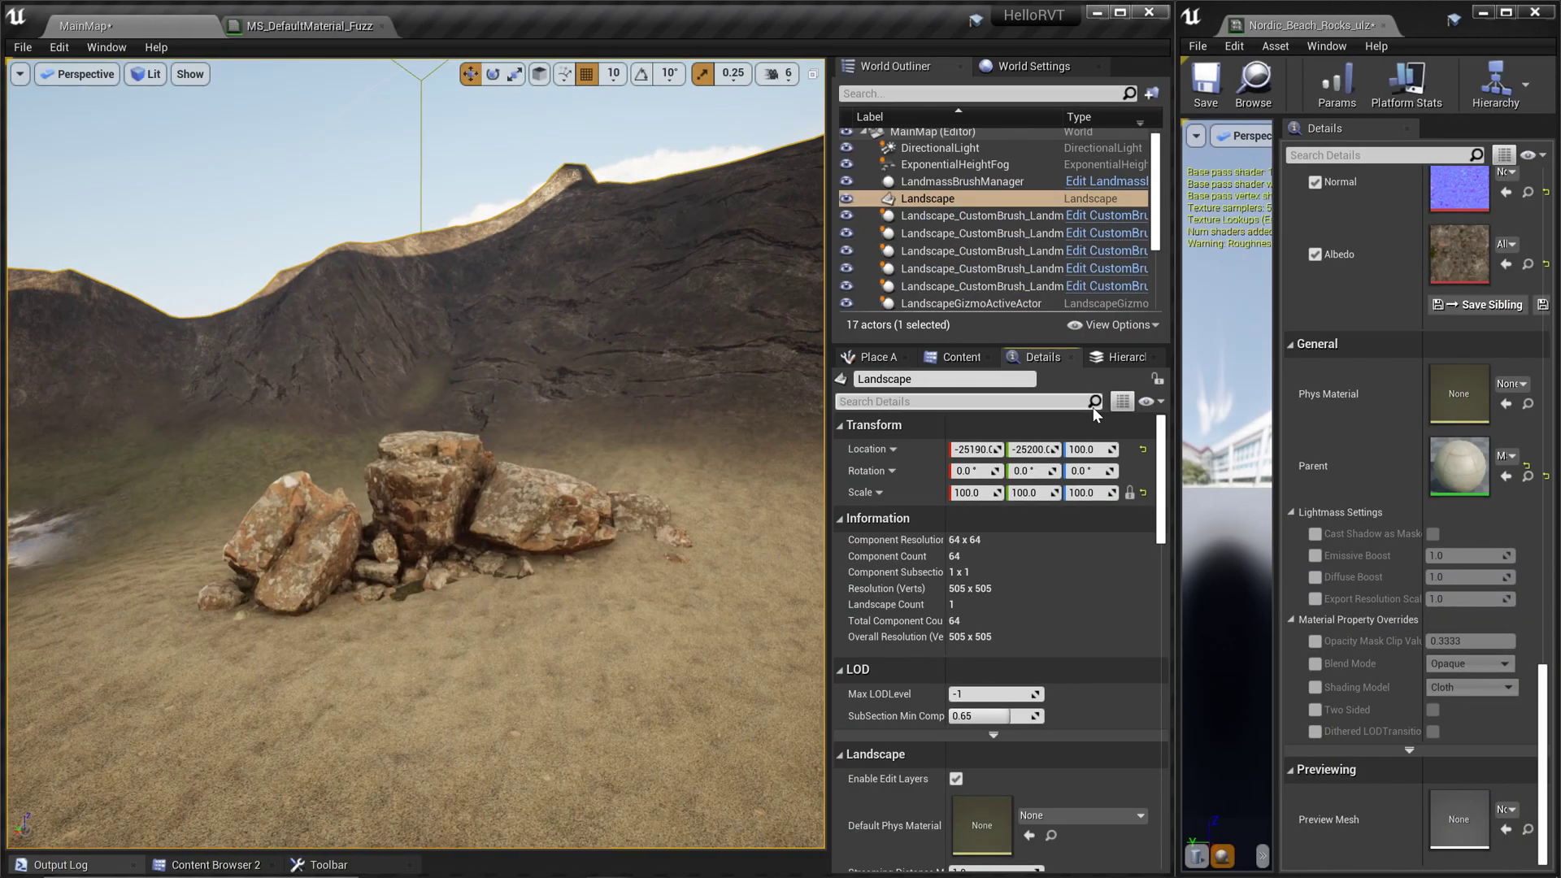
Step: Check in the project settings whether virtual texture support is enabled, filtering by "Virtual"
{"action": "left_click", "coordinate": [59, 47]}
{"action": "left_click", "coordinate": [145, 306]}
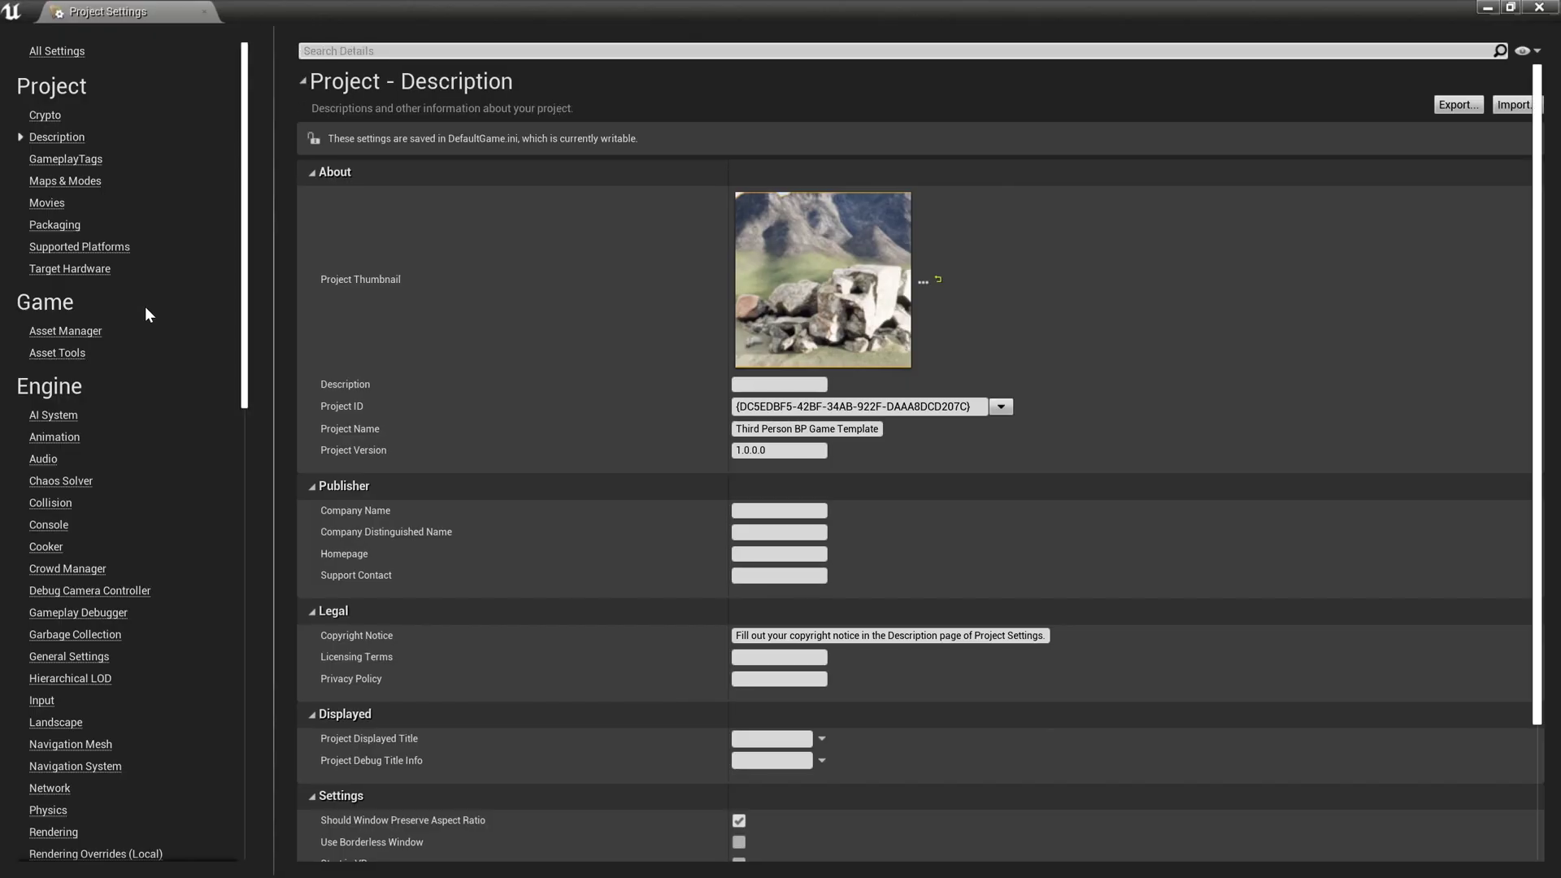
{"action": "type", "text": "Virtual"}
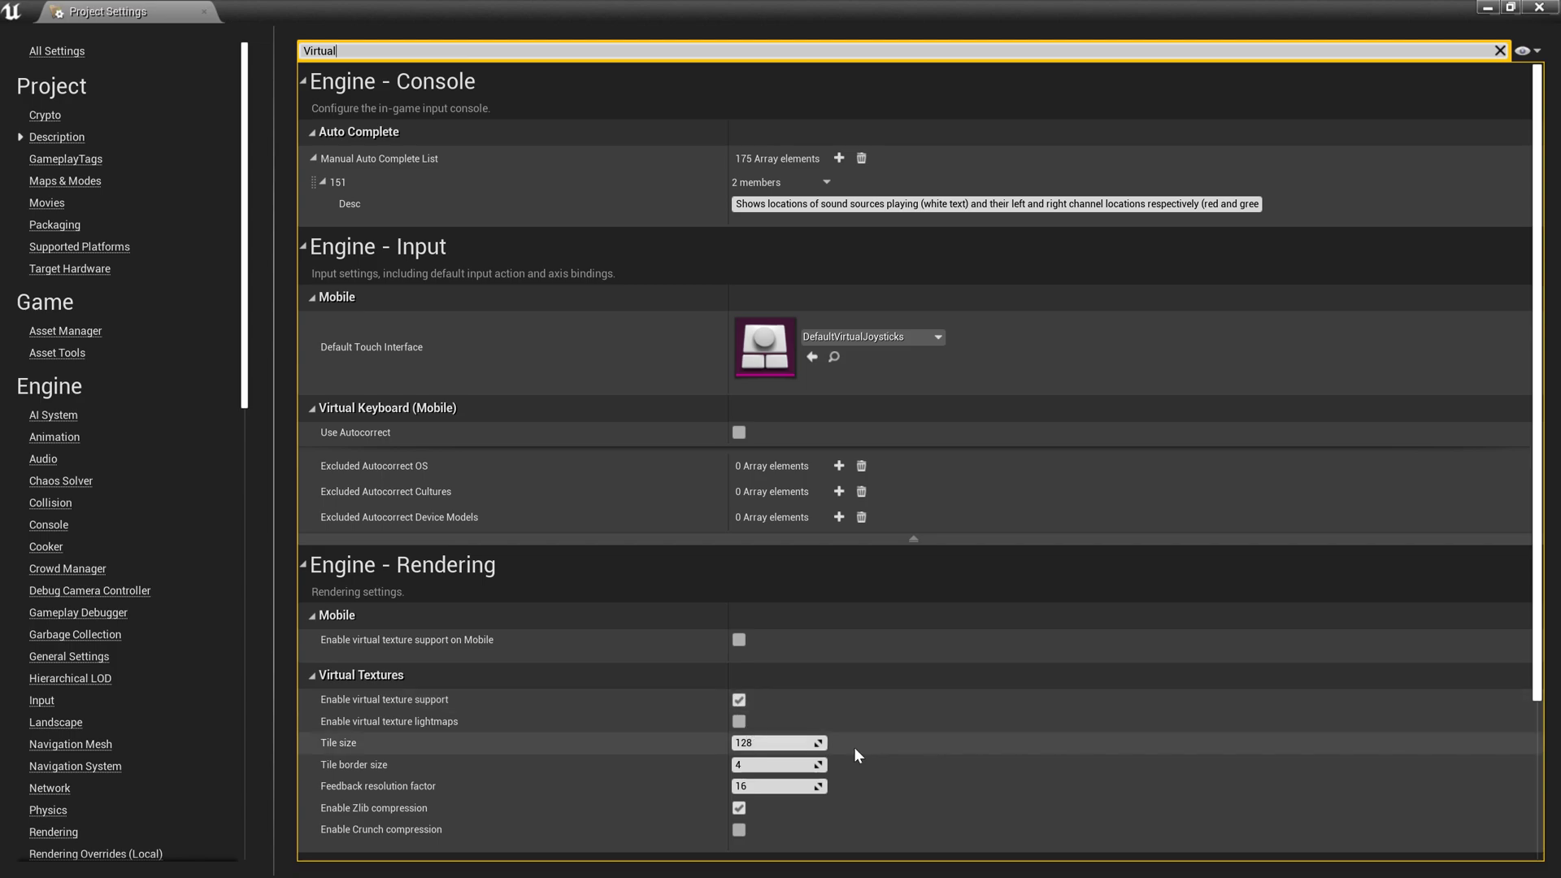
{"action": "left_click", "coordinate": [203, 12]}
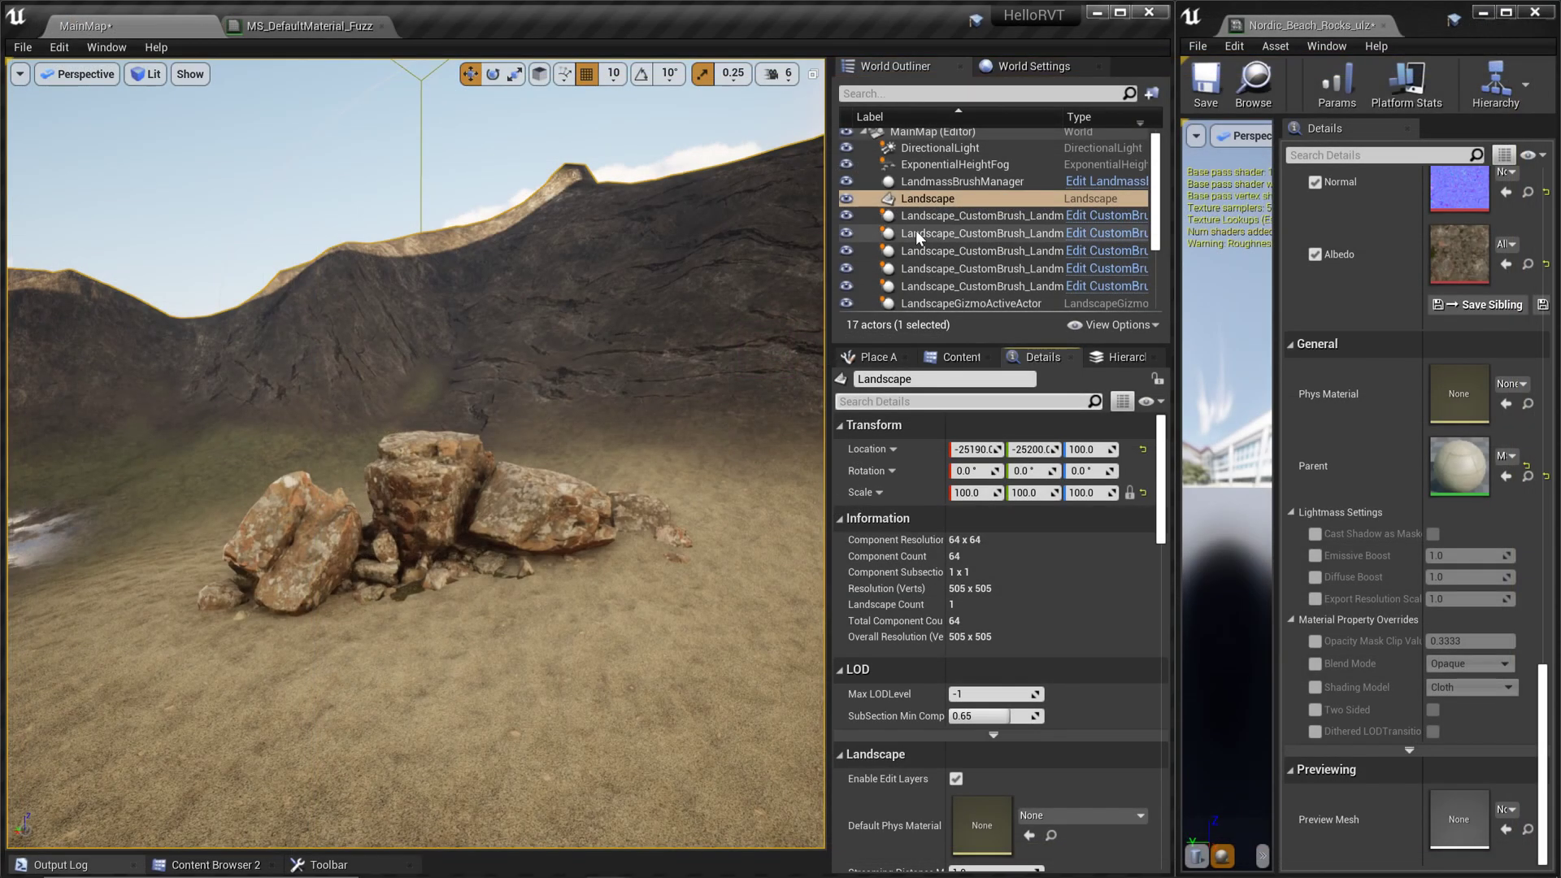
Step: Add a Draw in Virtual Textures element to the Landscape and assign RVT_OpenLand_Height to it
{"action": "left_click", "coordinate": [951, 198]}
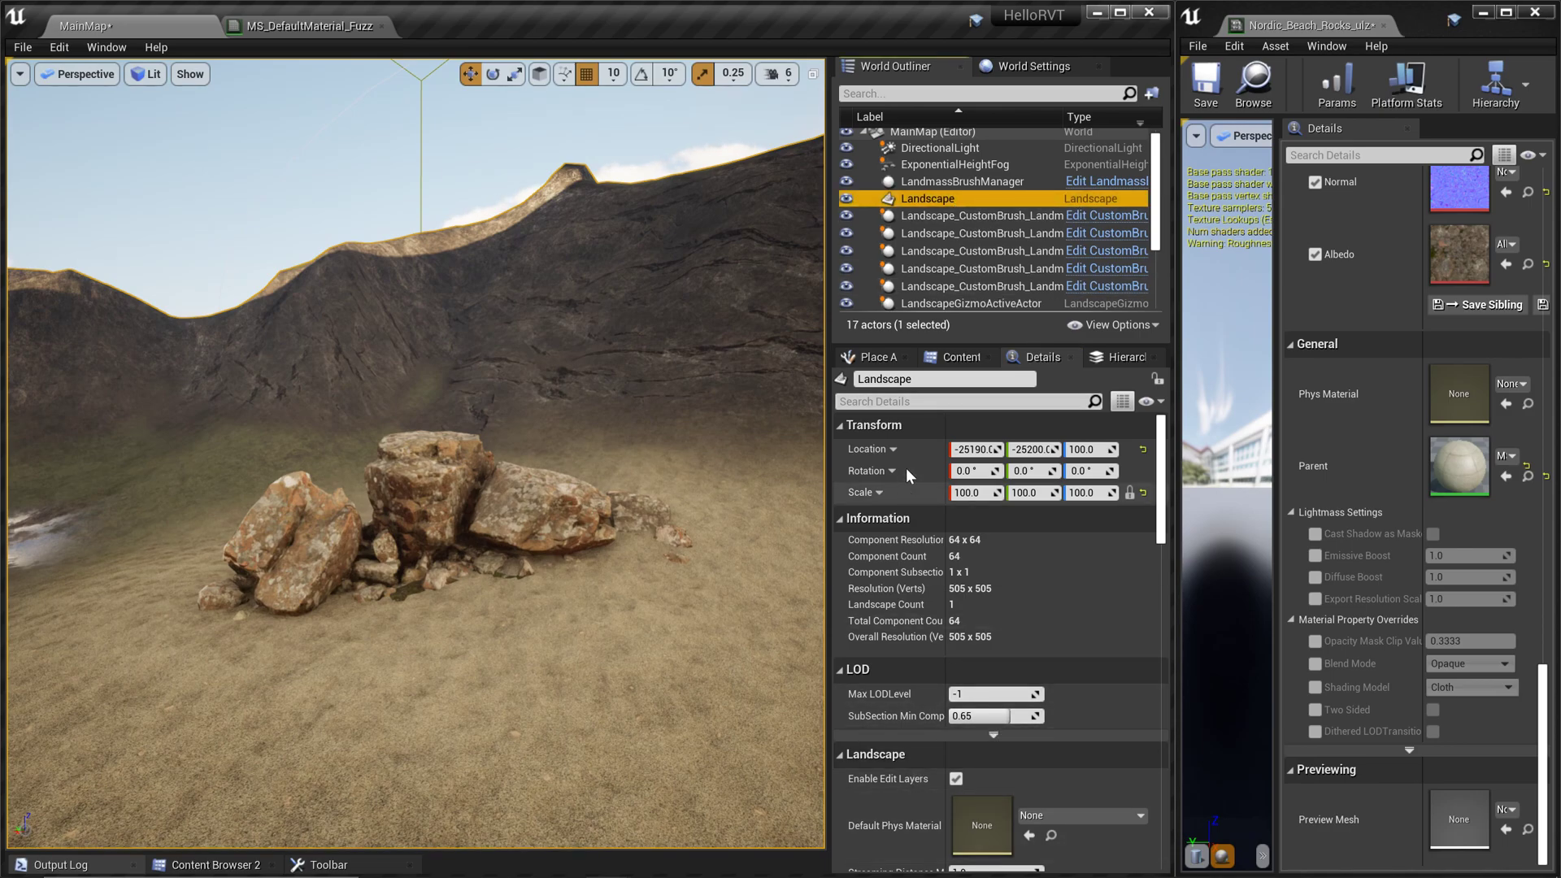
{"action": "left_click", "coordinate": [907, 401]}
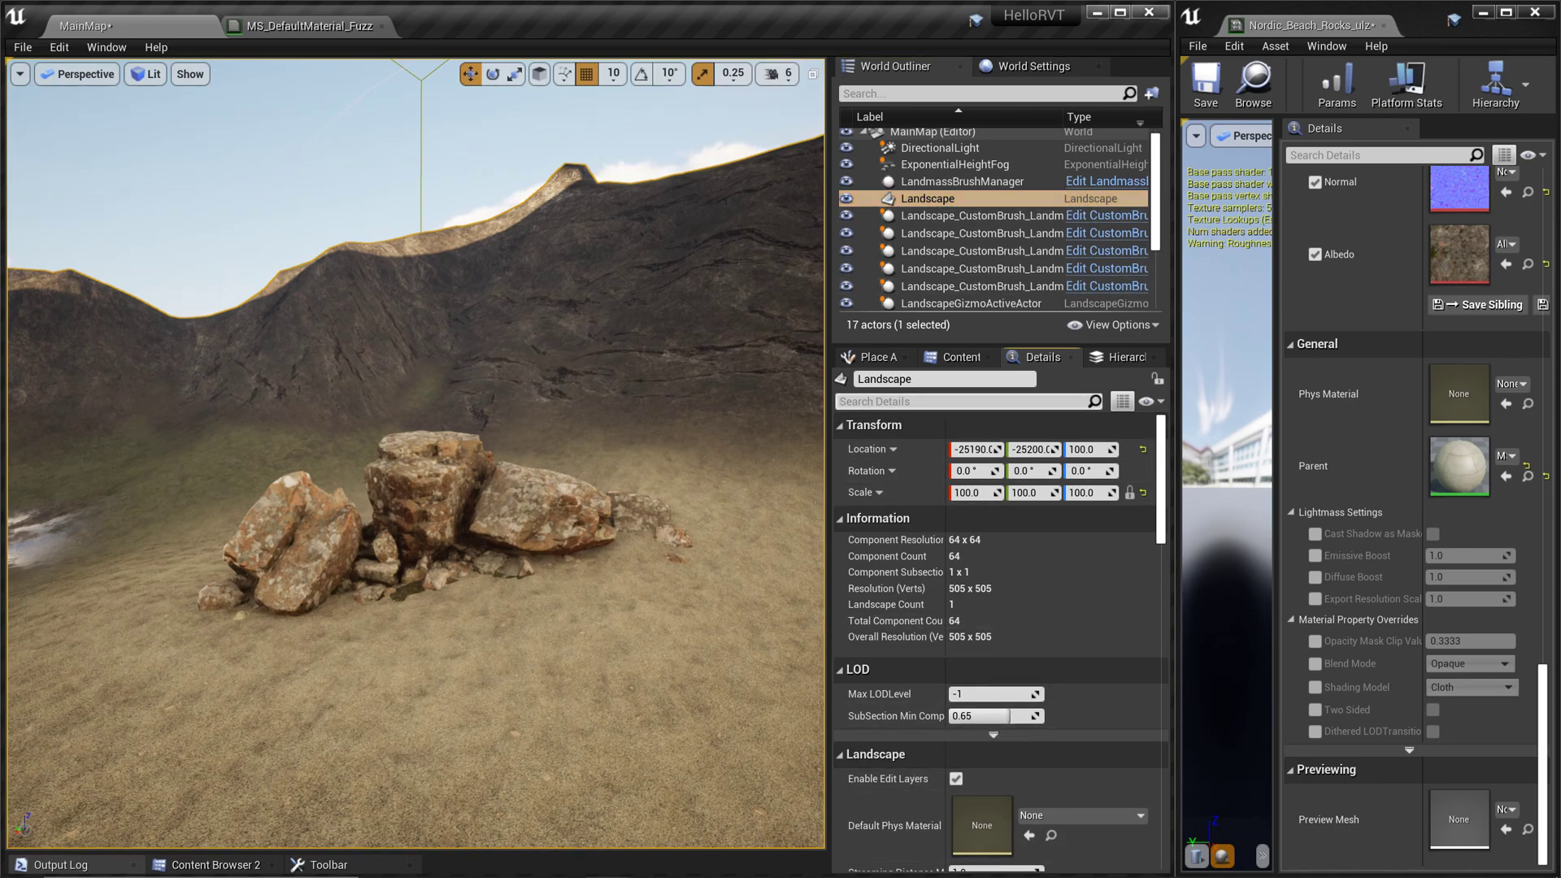
{"action": "type", "text": "Virt"}
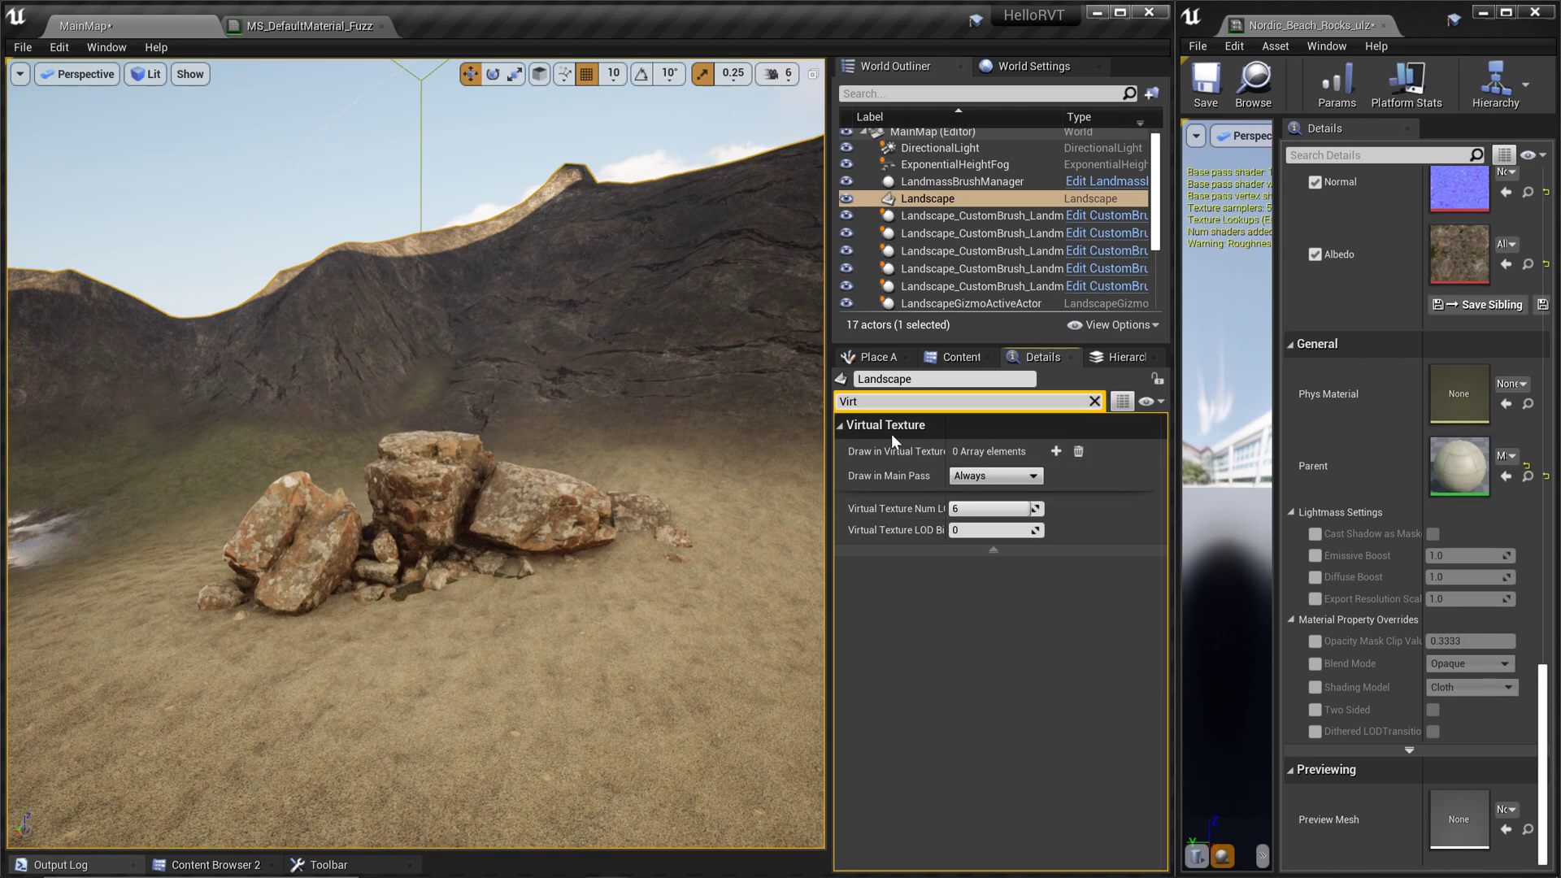
{"action": "left_click", "coordinate": [1057, 451]}
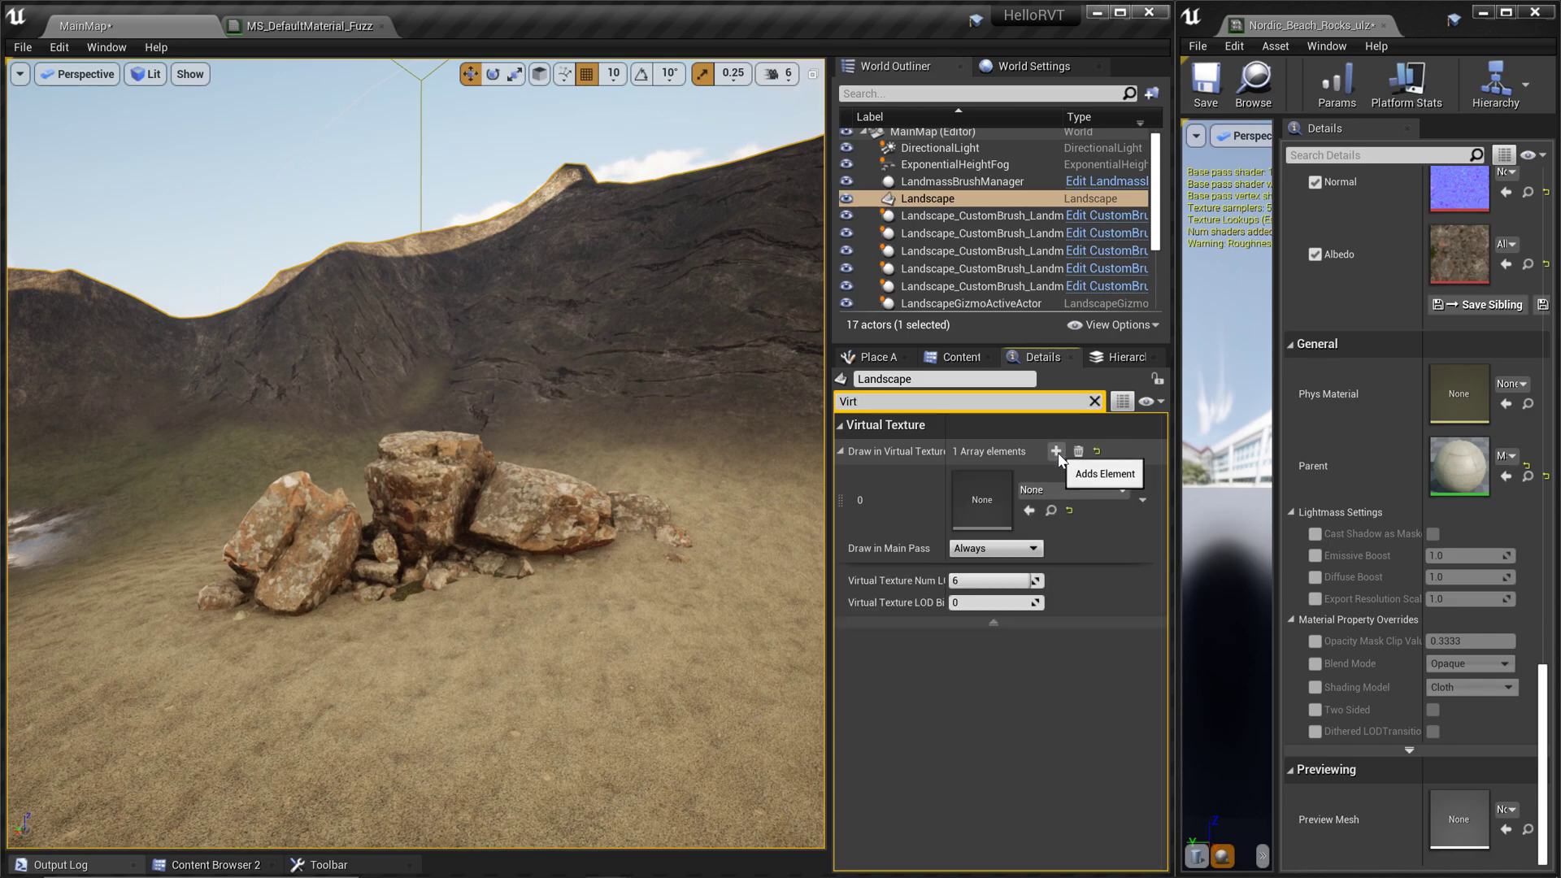
{"action": "left_click", "coordinate": [1090, 489]}
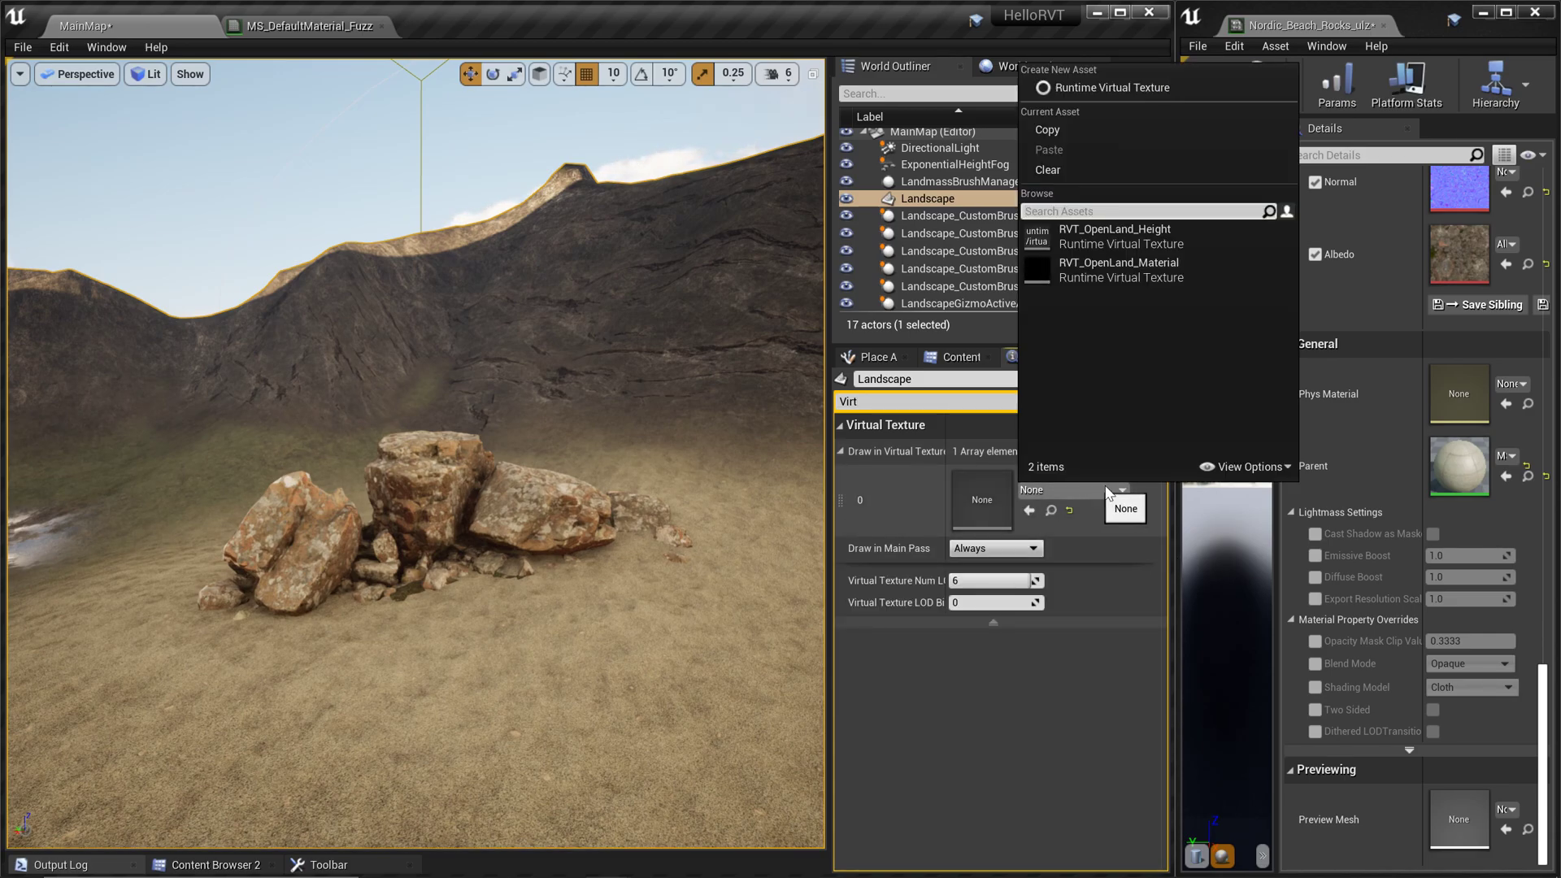
{"action": "left_click", "coordinate": [1118, 242]}
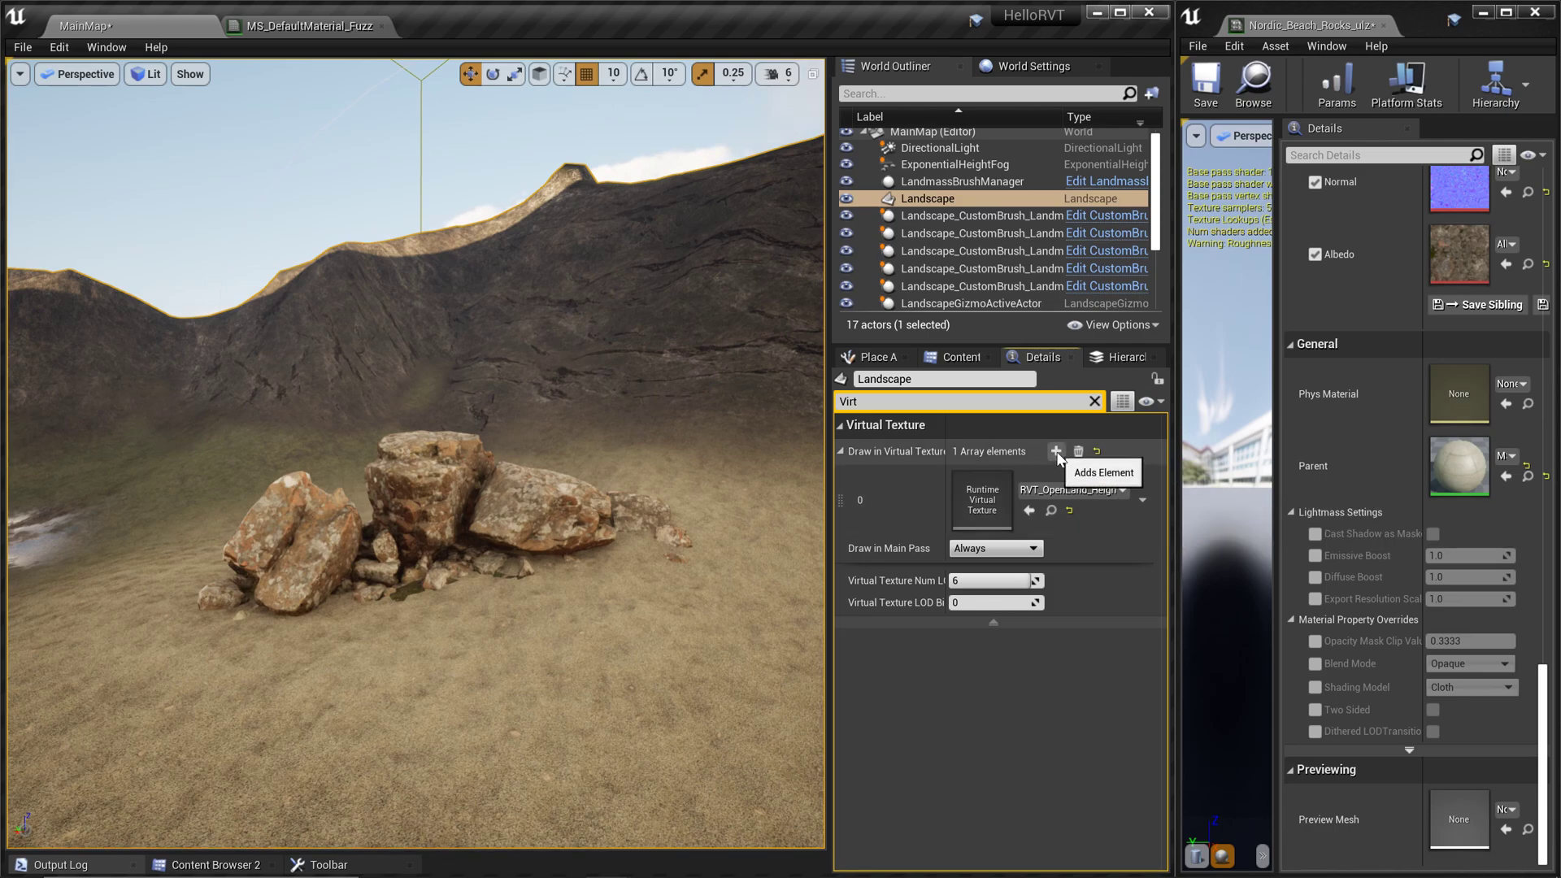
Step: Add a second Draw in Virtual Textures element with RVT_OpenLand_Material to the Landscape and save the level
{"action": "left_click", "coordinate": [1056, 452]}
{"action": "left_click", "coordinate": [1082, 562]}
{"action": "left_click", "coordinate": [1103, 348]}
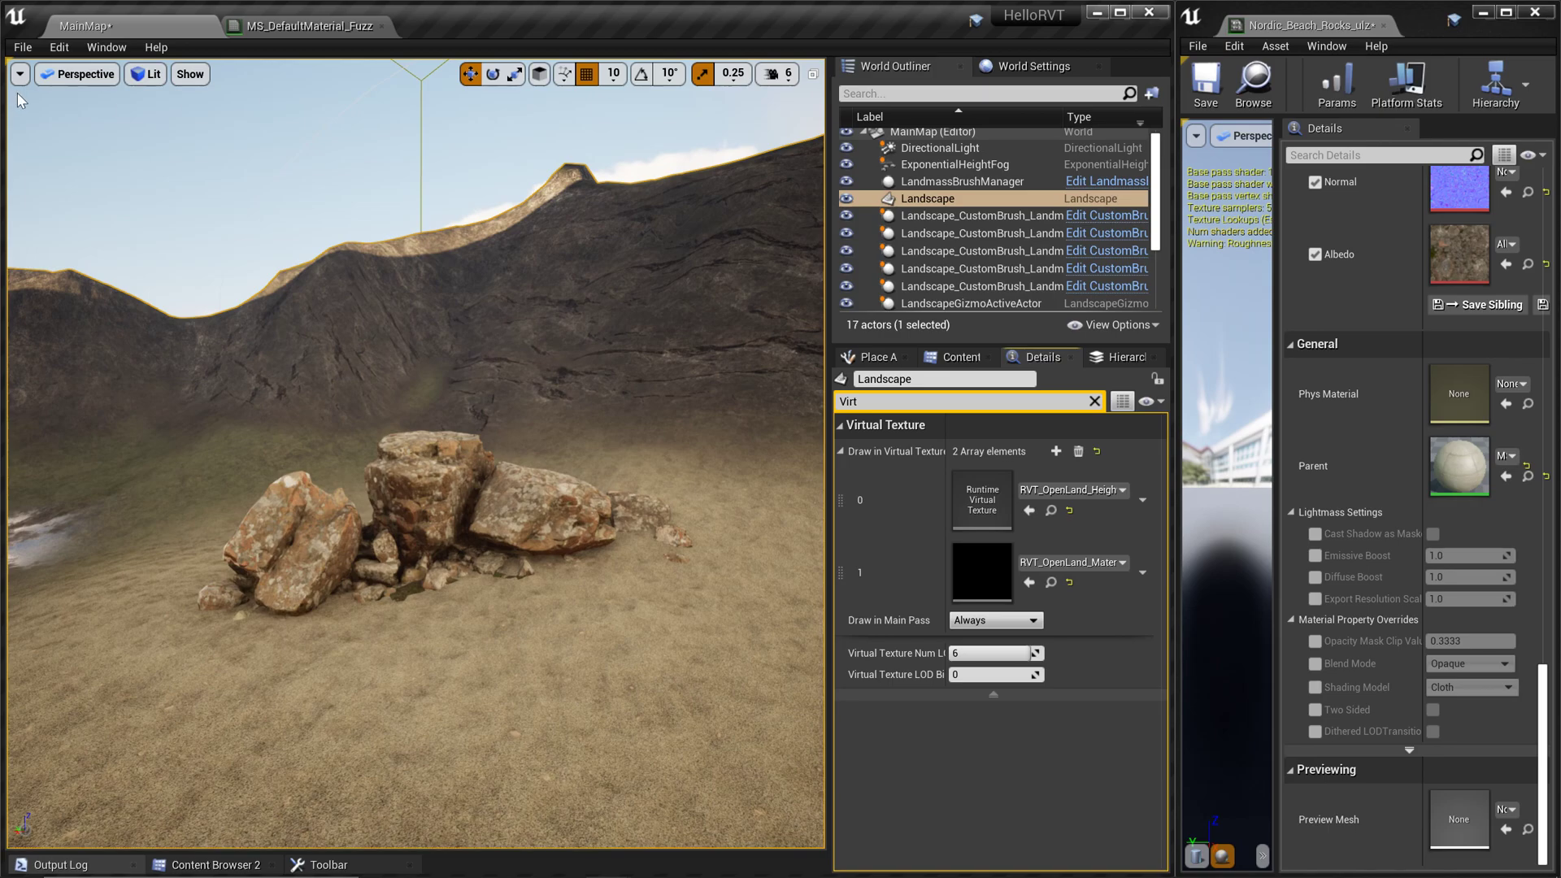
{"action": "left_click", "coordinate": [23, 48]}
{"action": "left_click", "coordinate": [65, 151]}
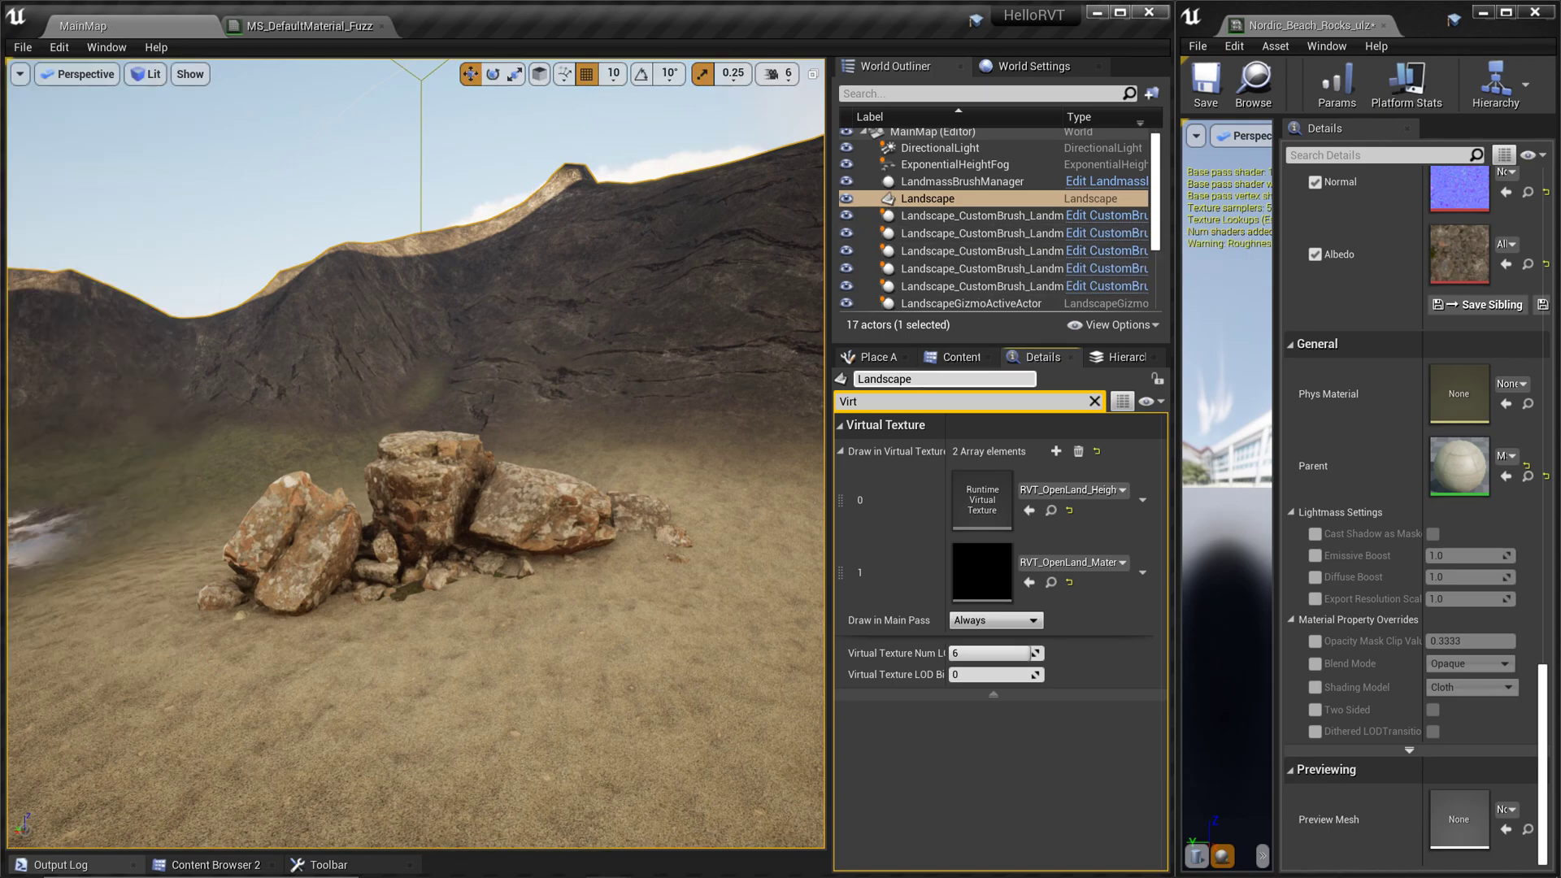
Step: Find the Runtime Virtual Texture Volume actor and place one in the level above the rocks
{"action": "left_click", "coordinate": [870, 357]}
{"action": "left_click", "coordinate": [868, 380]}
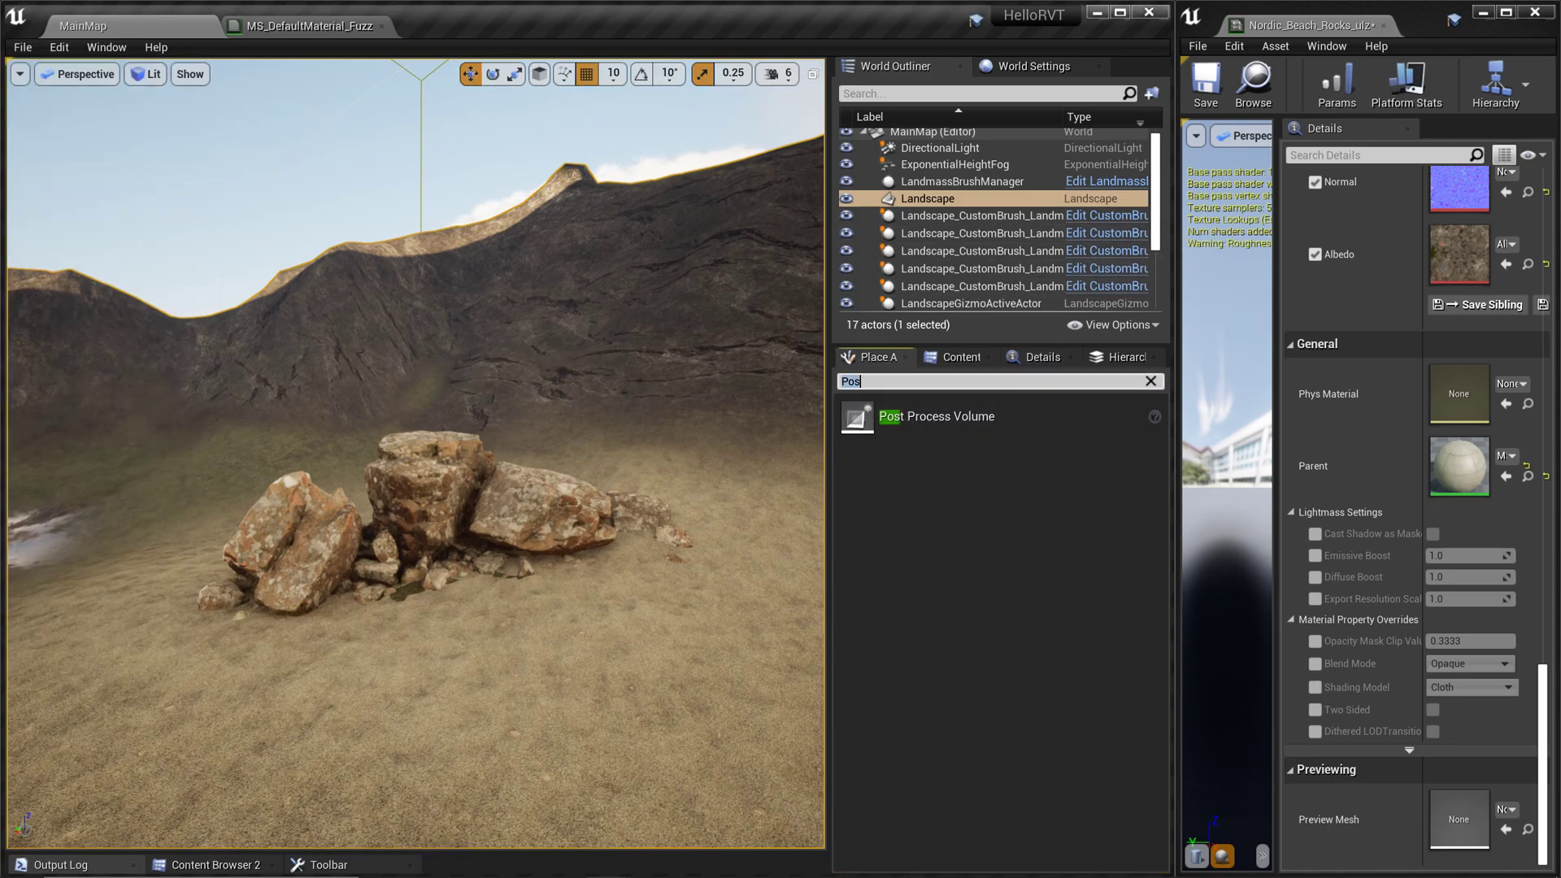
{"action": "type", "text": "Vir"}
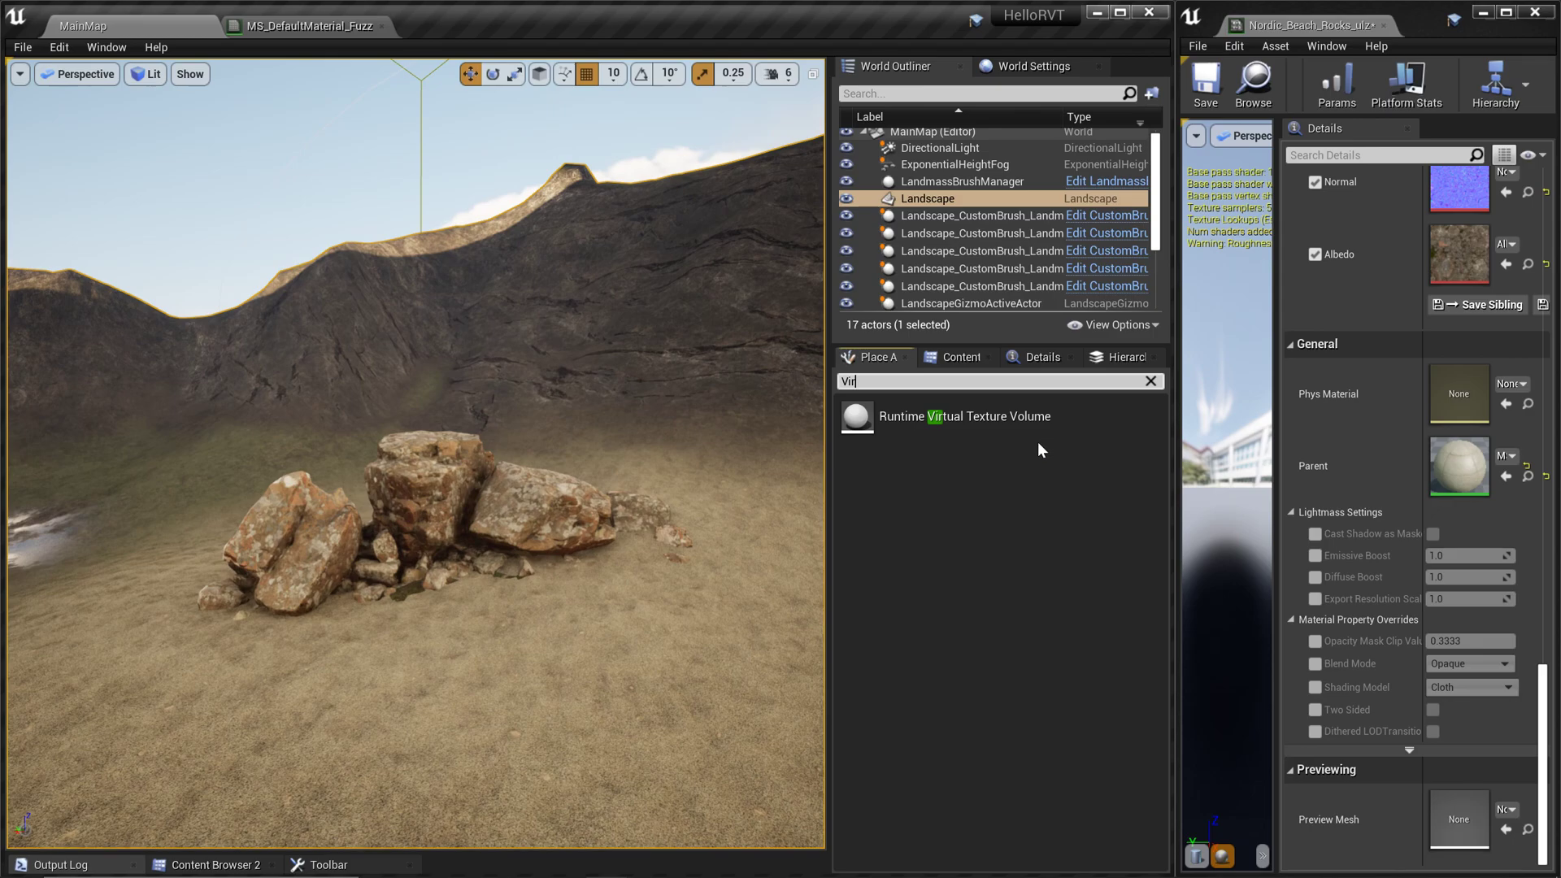
{"action": "left_click_drag", "start_coordinate": [1040, 437], "coordinate": [525, 427]}
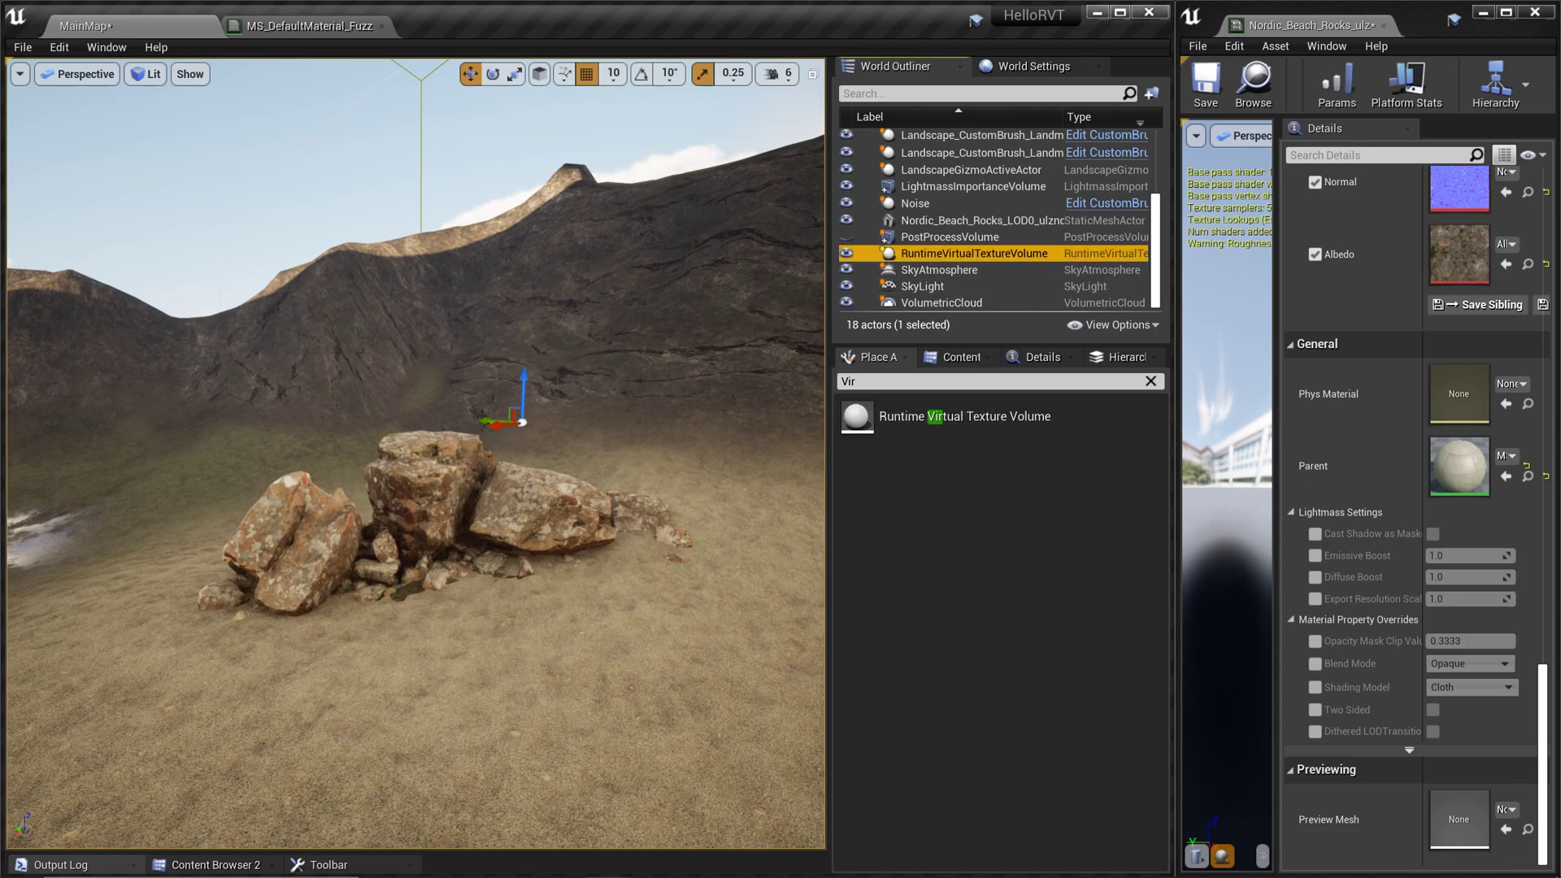
Step: Assign RVT_OpenLand_Height as the virtual texture of the Runtime Virtual Texture Volume
{"action": "left_click", "coordinate": [1038, 358]}
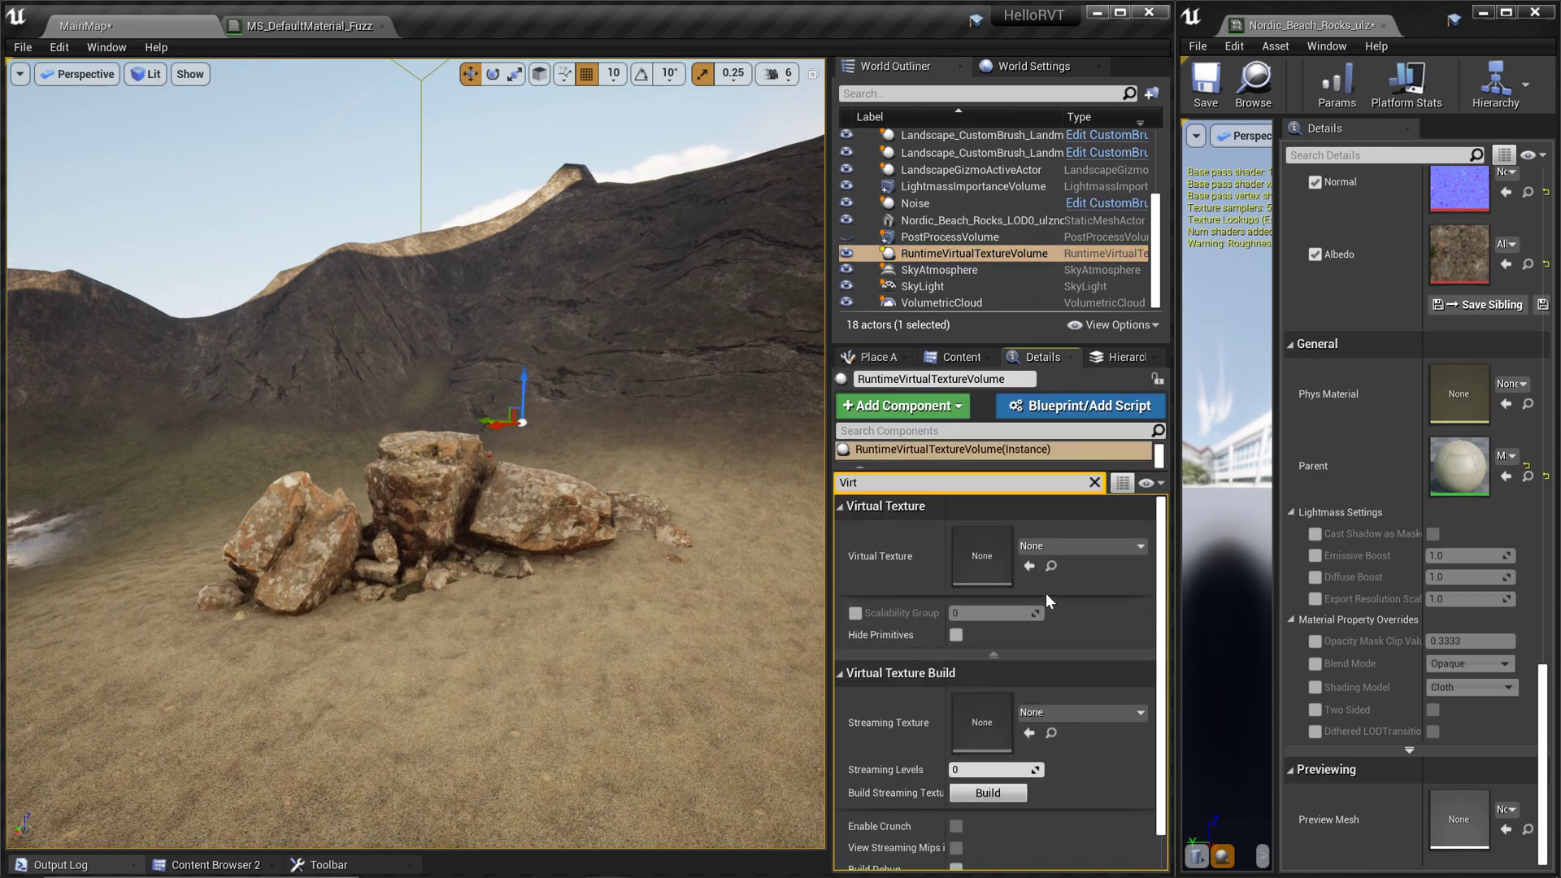
{"action": "left_click", "coordinate": [1141, 547]}
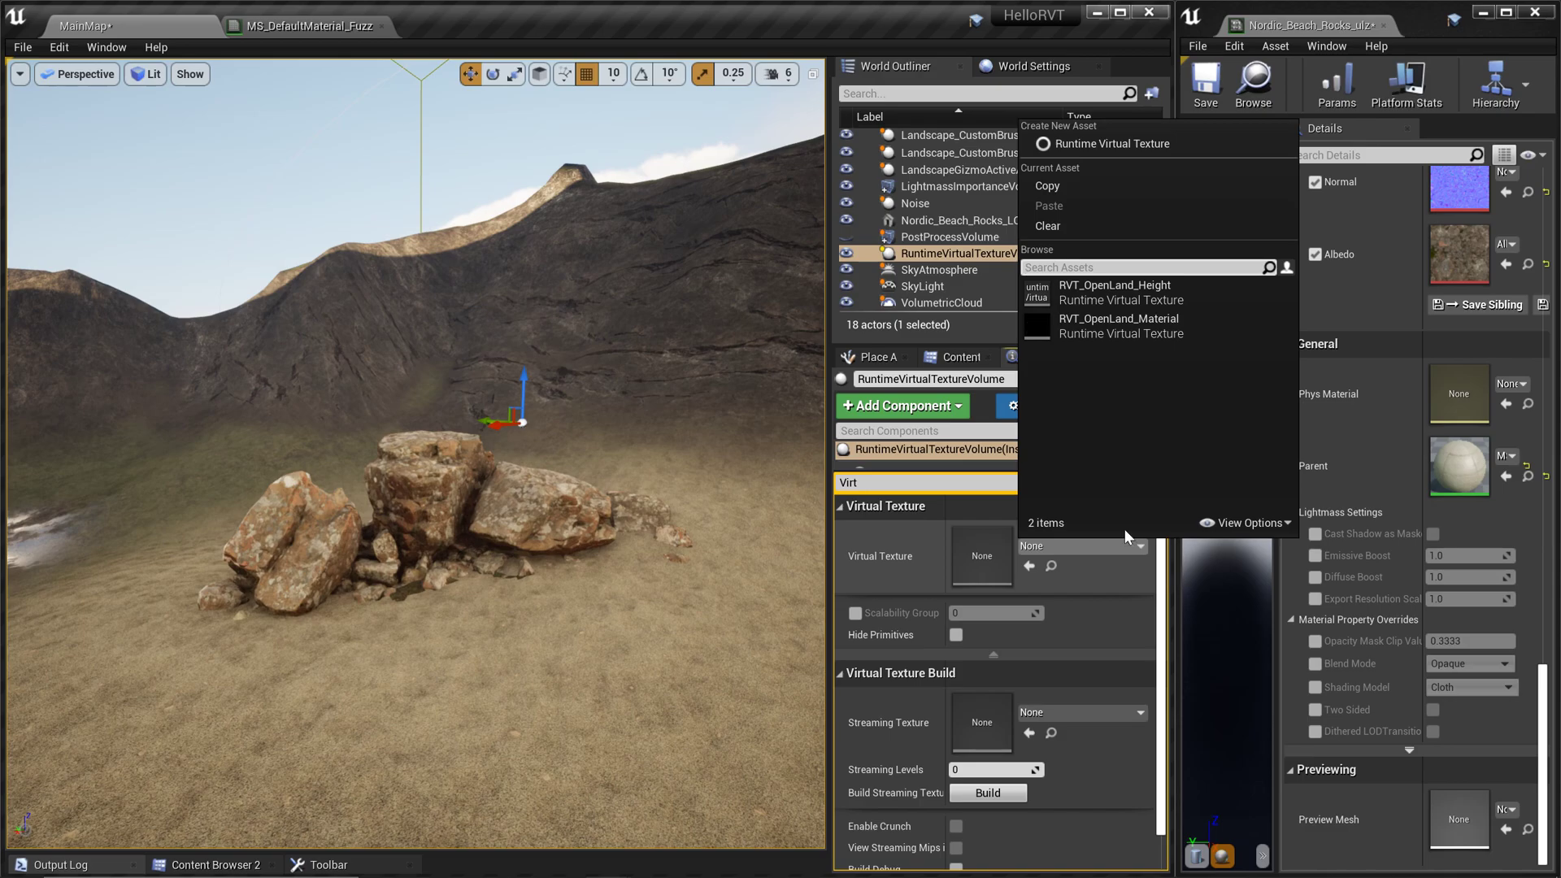
{"action": "left_click", "coordinate": [1142, 291]}
{"action": "left_click", "coordinate": [1193, 359]}
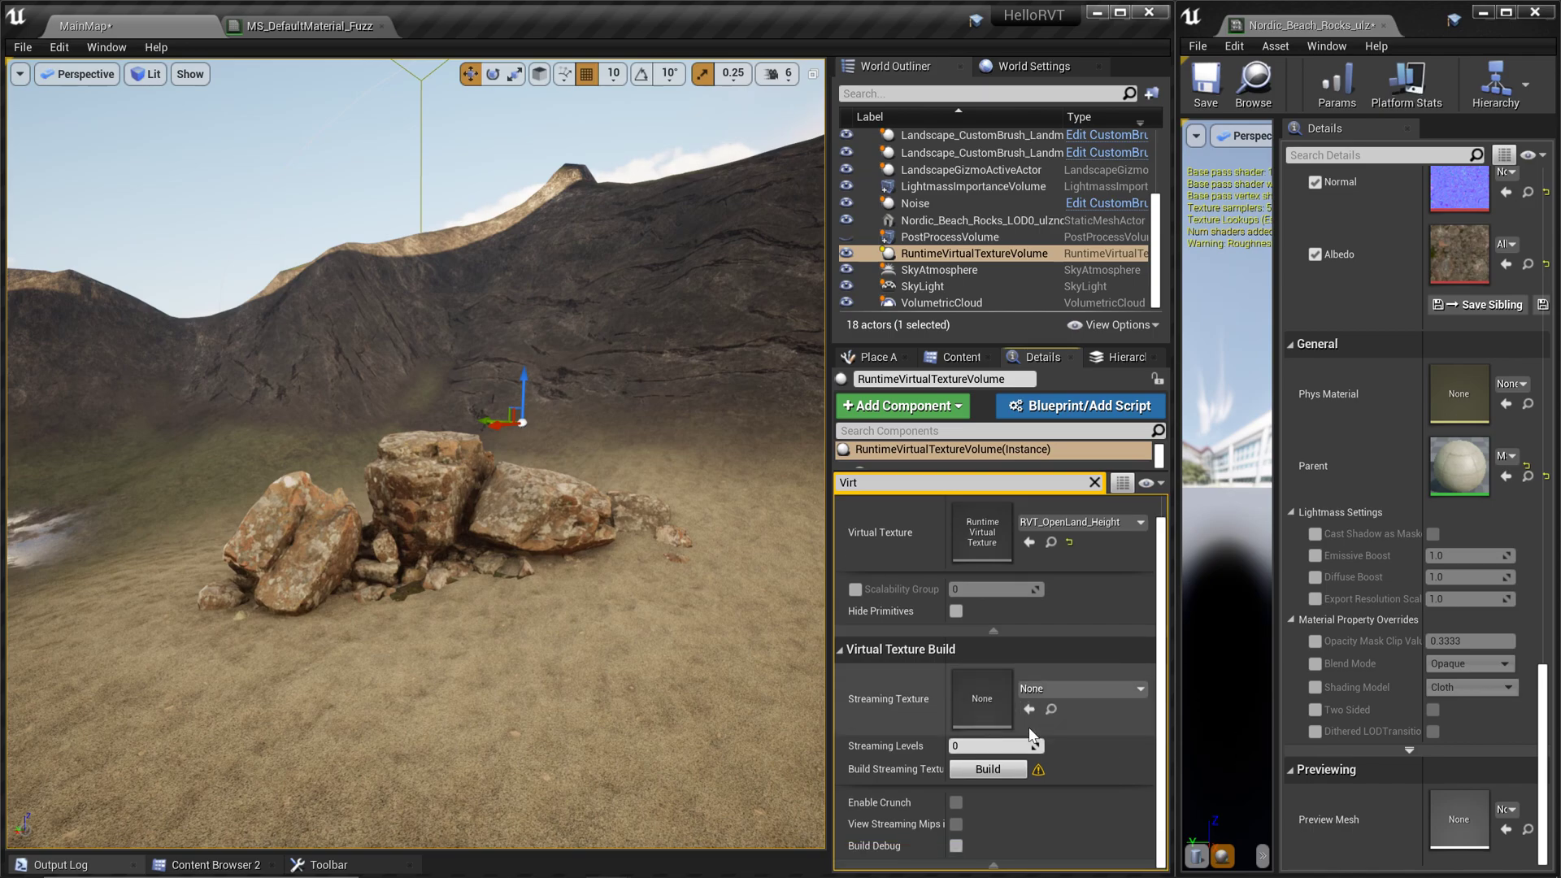
Step: Use the Landscape as the volume's Bounds Align Actor and set the volume's bounds from it
{"action": "left_click", "coordinate": [1095, 482]}
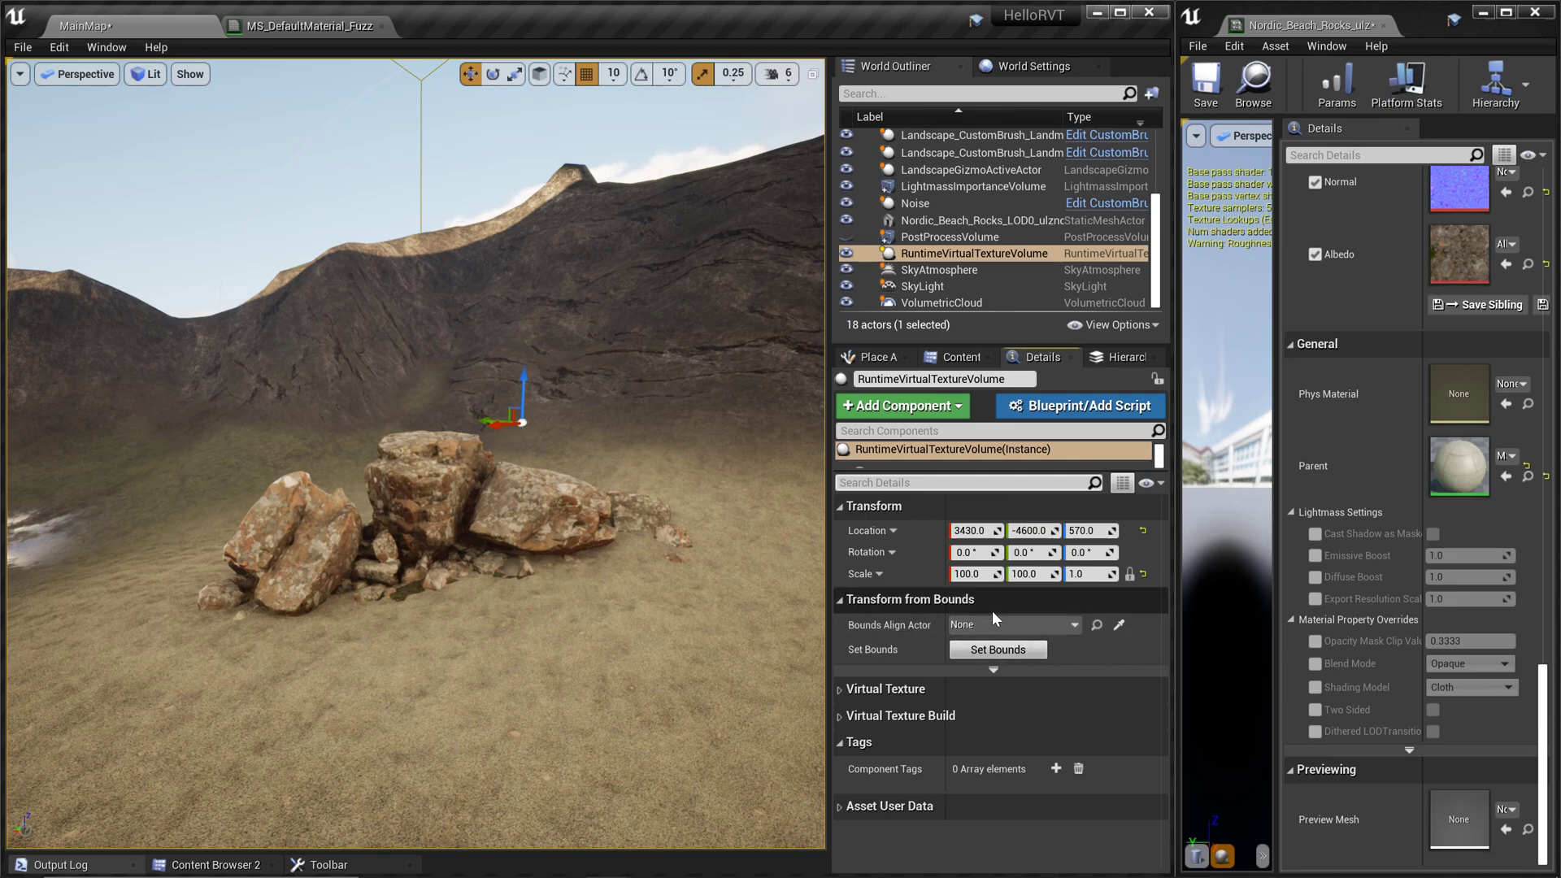
{"action": "left_click", "coordinate": [1074, 624]}
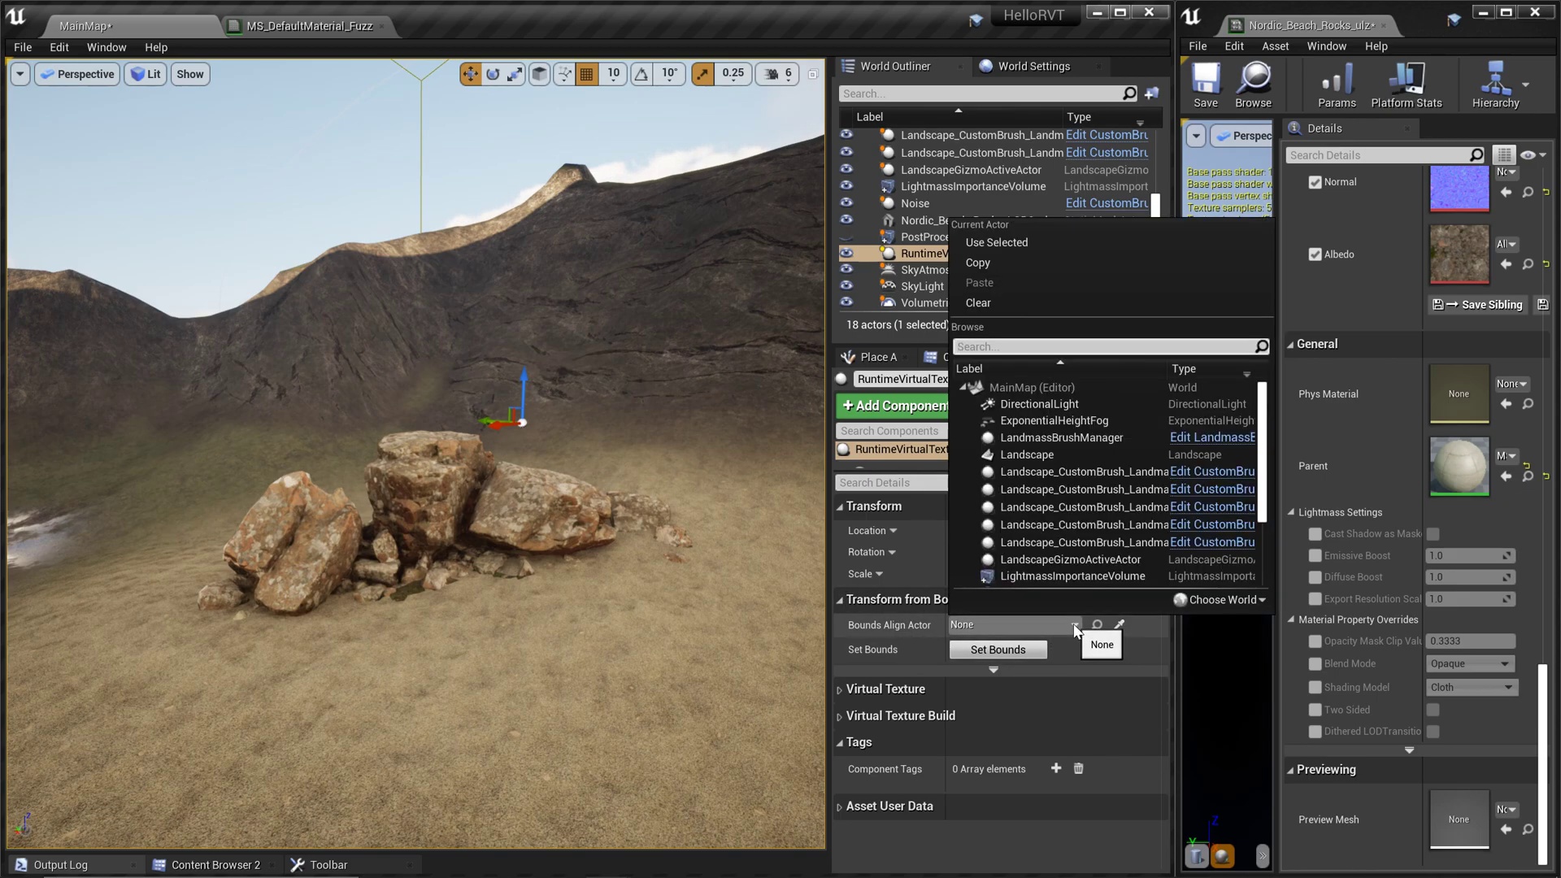
{"action": "left_click", "coordinate": [1026, 454]}
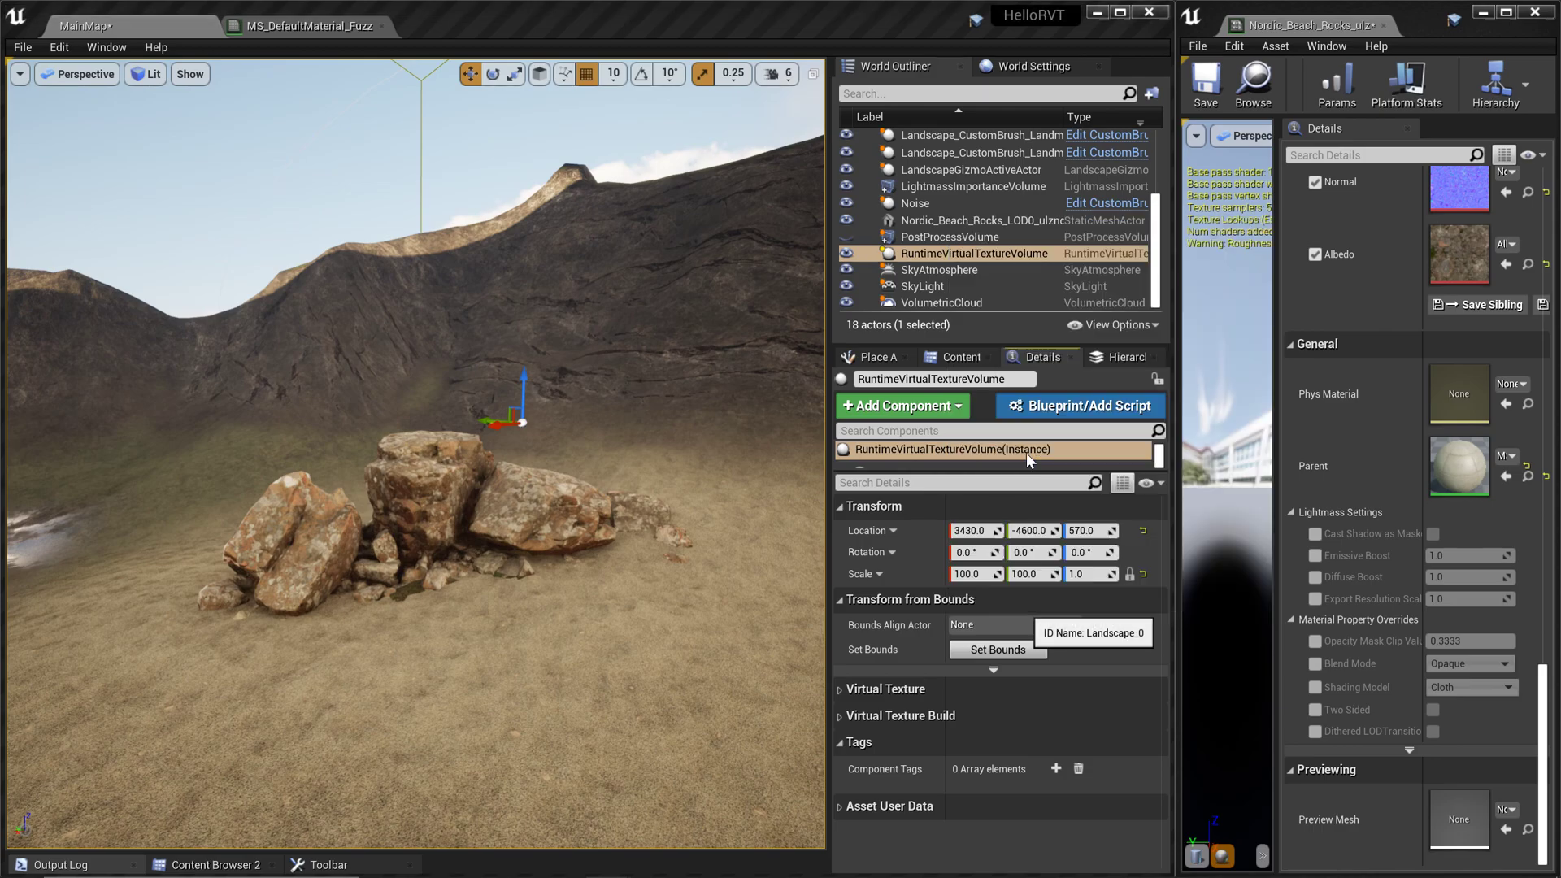
{"action": "left_click", "coordinate": [997, 650]}
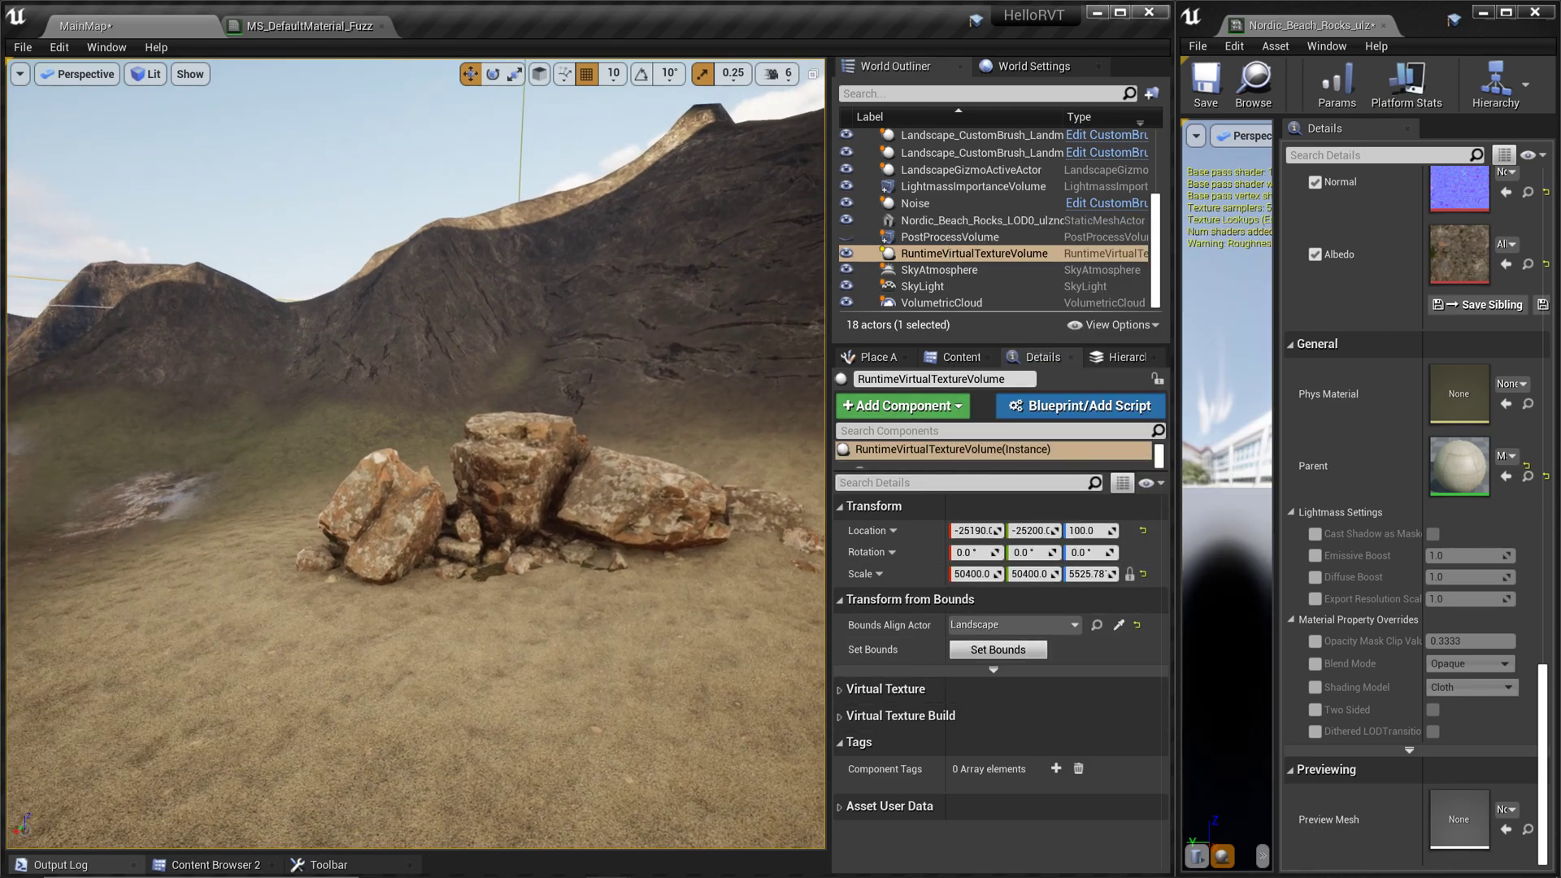
{"action": "key", "text": "f"}
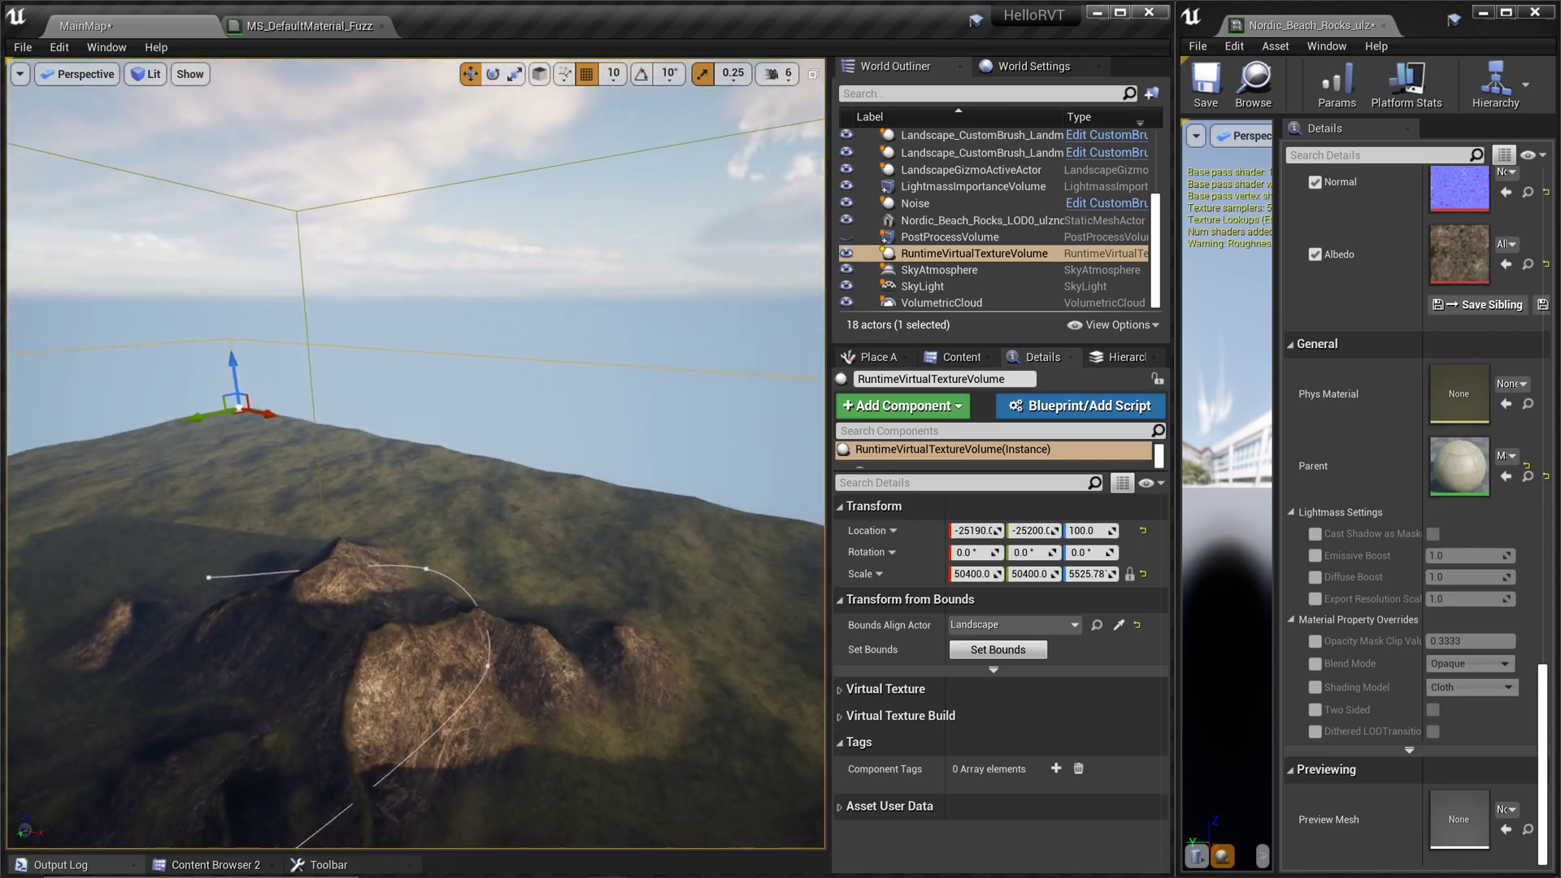
{"action": "right_click_drag", "start_coordinate": [416, 453], "coordinate": [602, 439]}
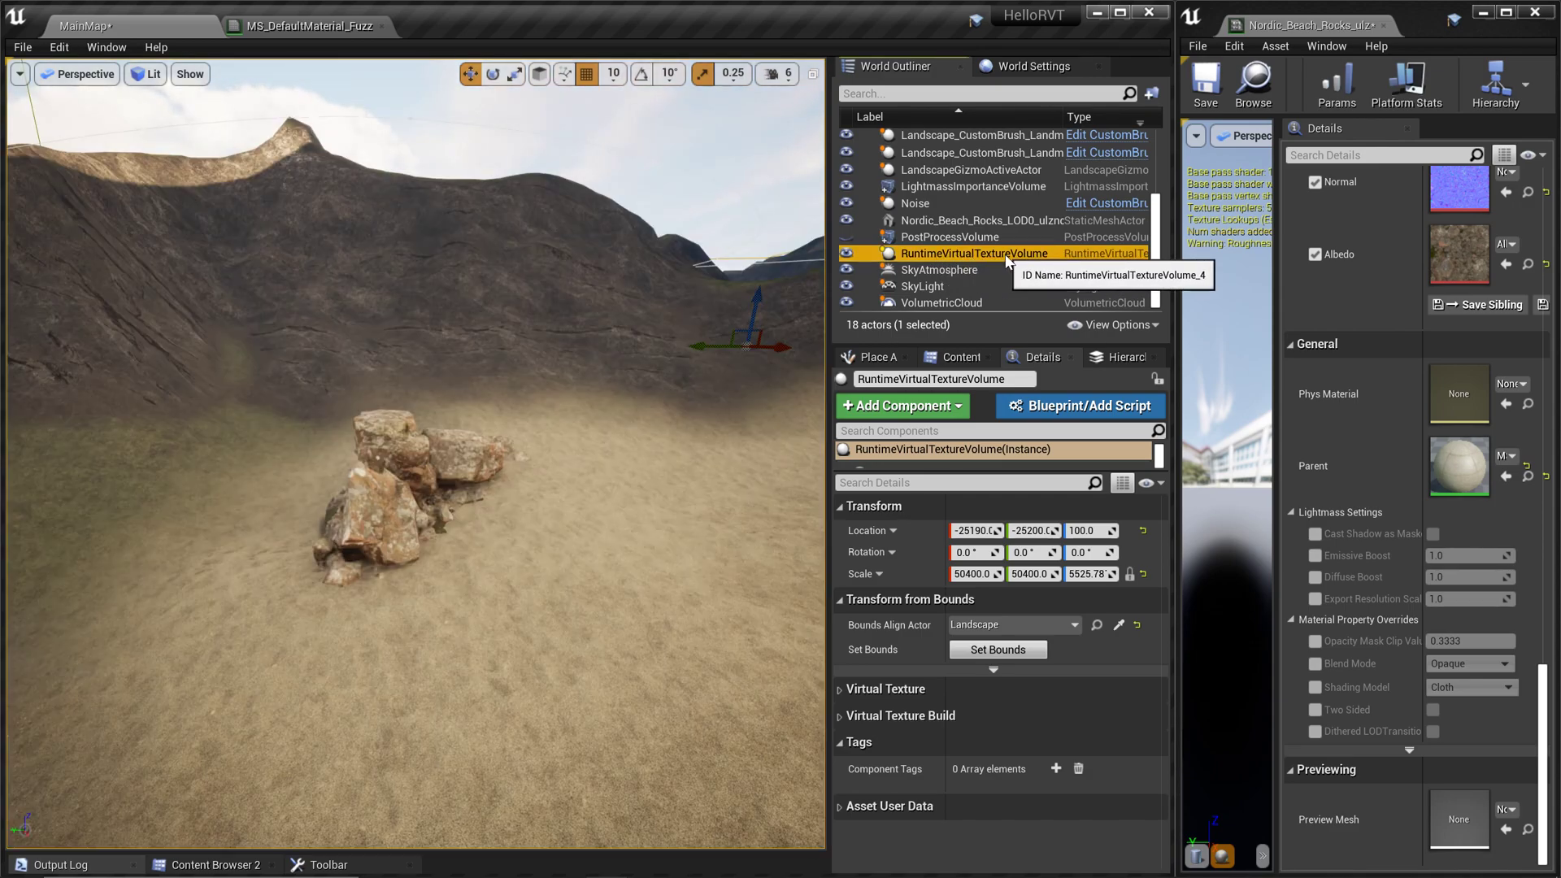
Step: Duplicate the Runtime Virtual Texture Volume with RVT_OpenLand_Material as the copy's virtual texture, and save the level
{"action": "key", "text": "ctrl+d"}
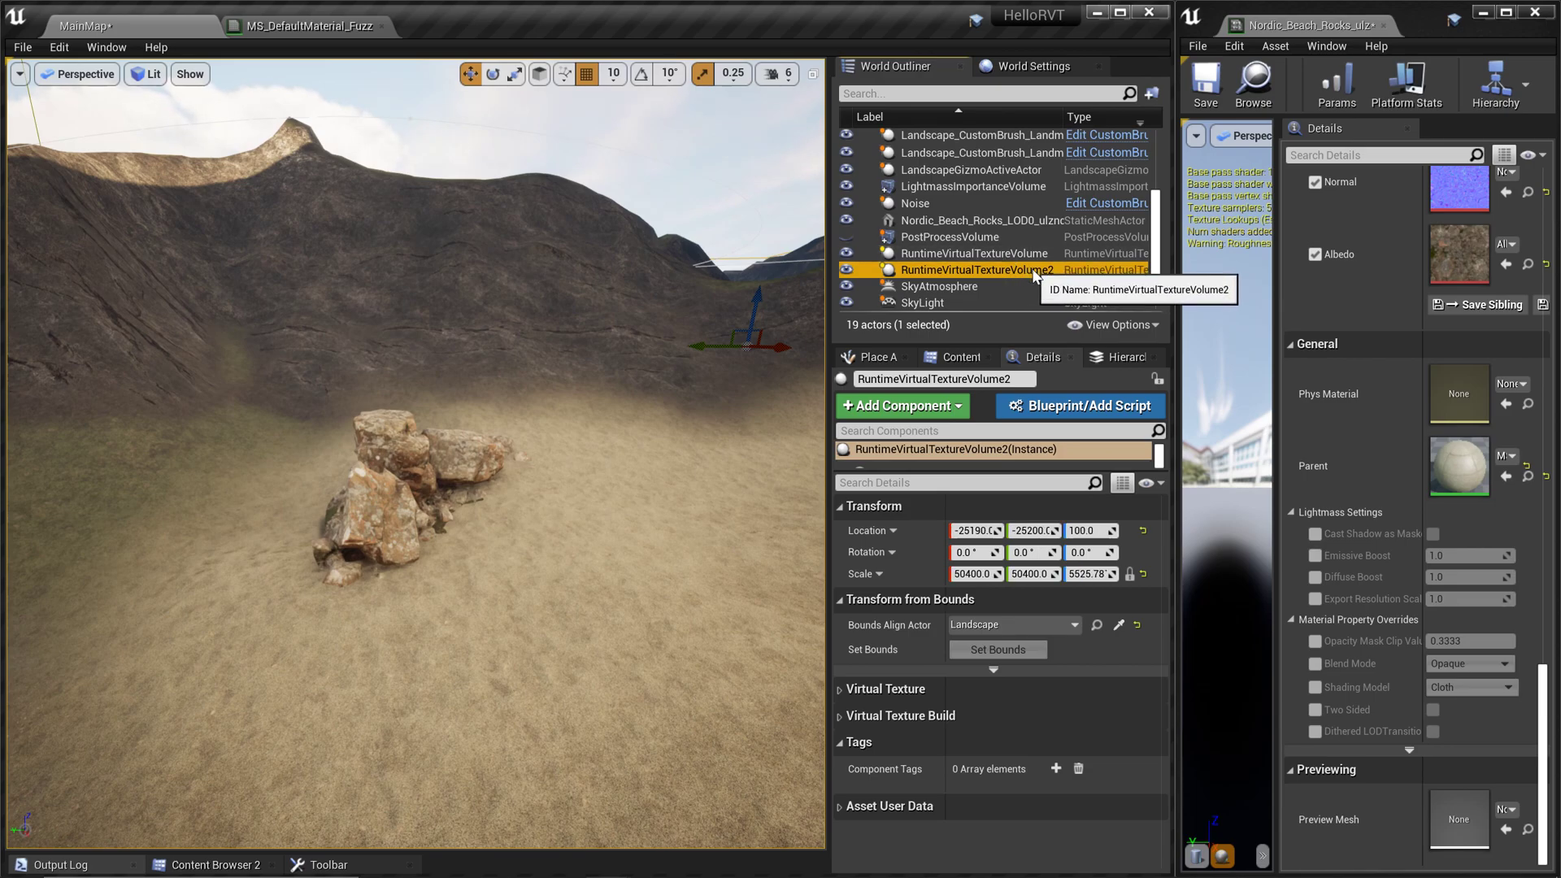
{"action": "left_click", "coordinate": [1033, 270]}
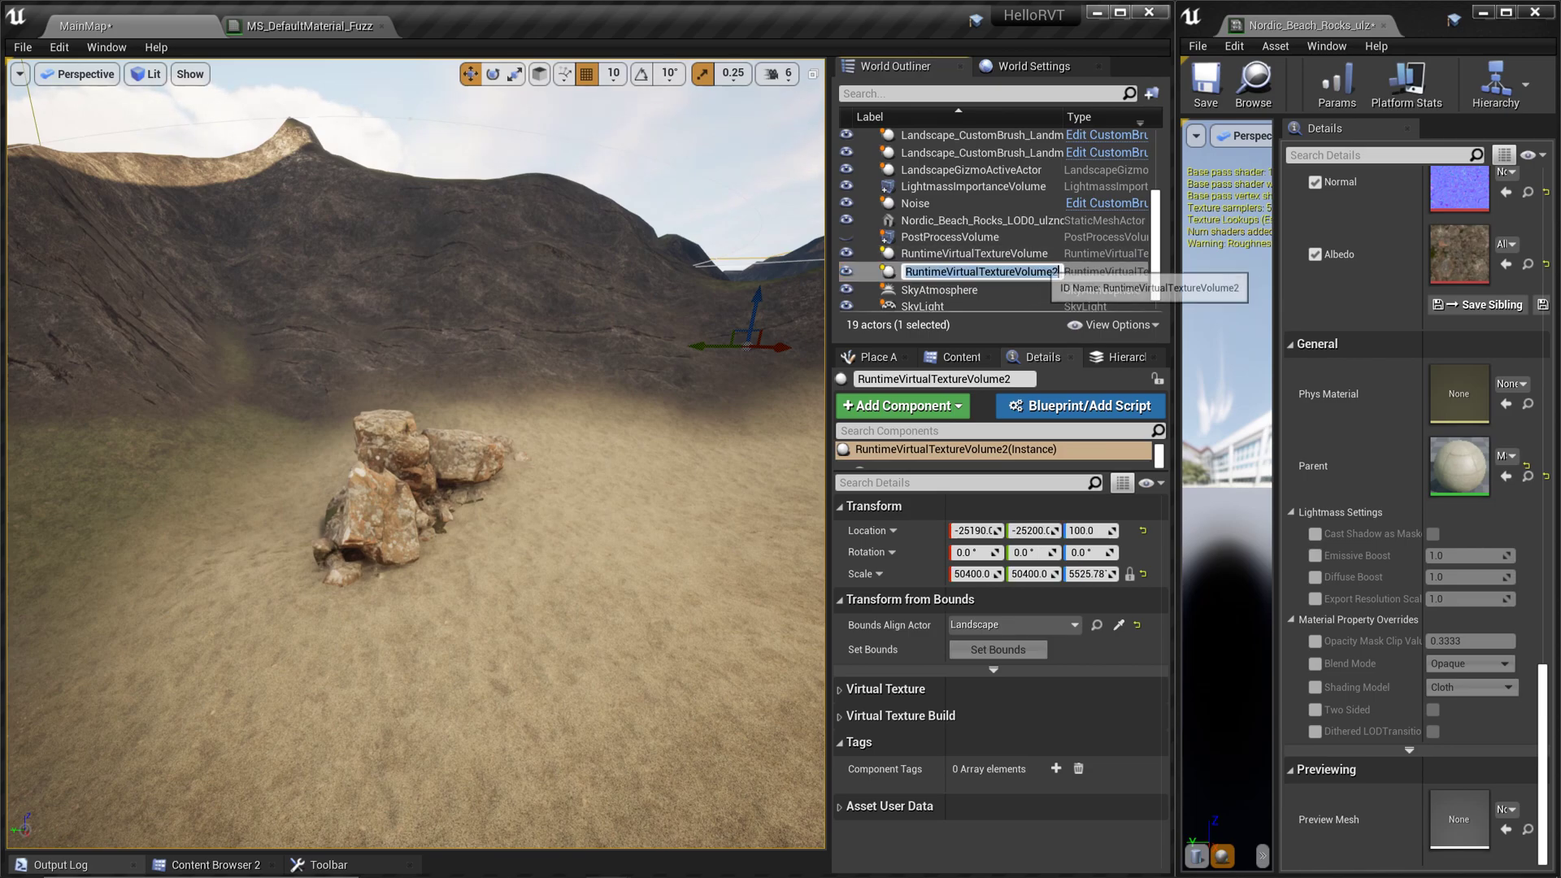
{"action": "left_click", "coordinate": [839, 691]}
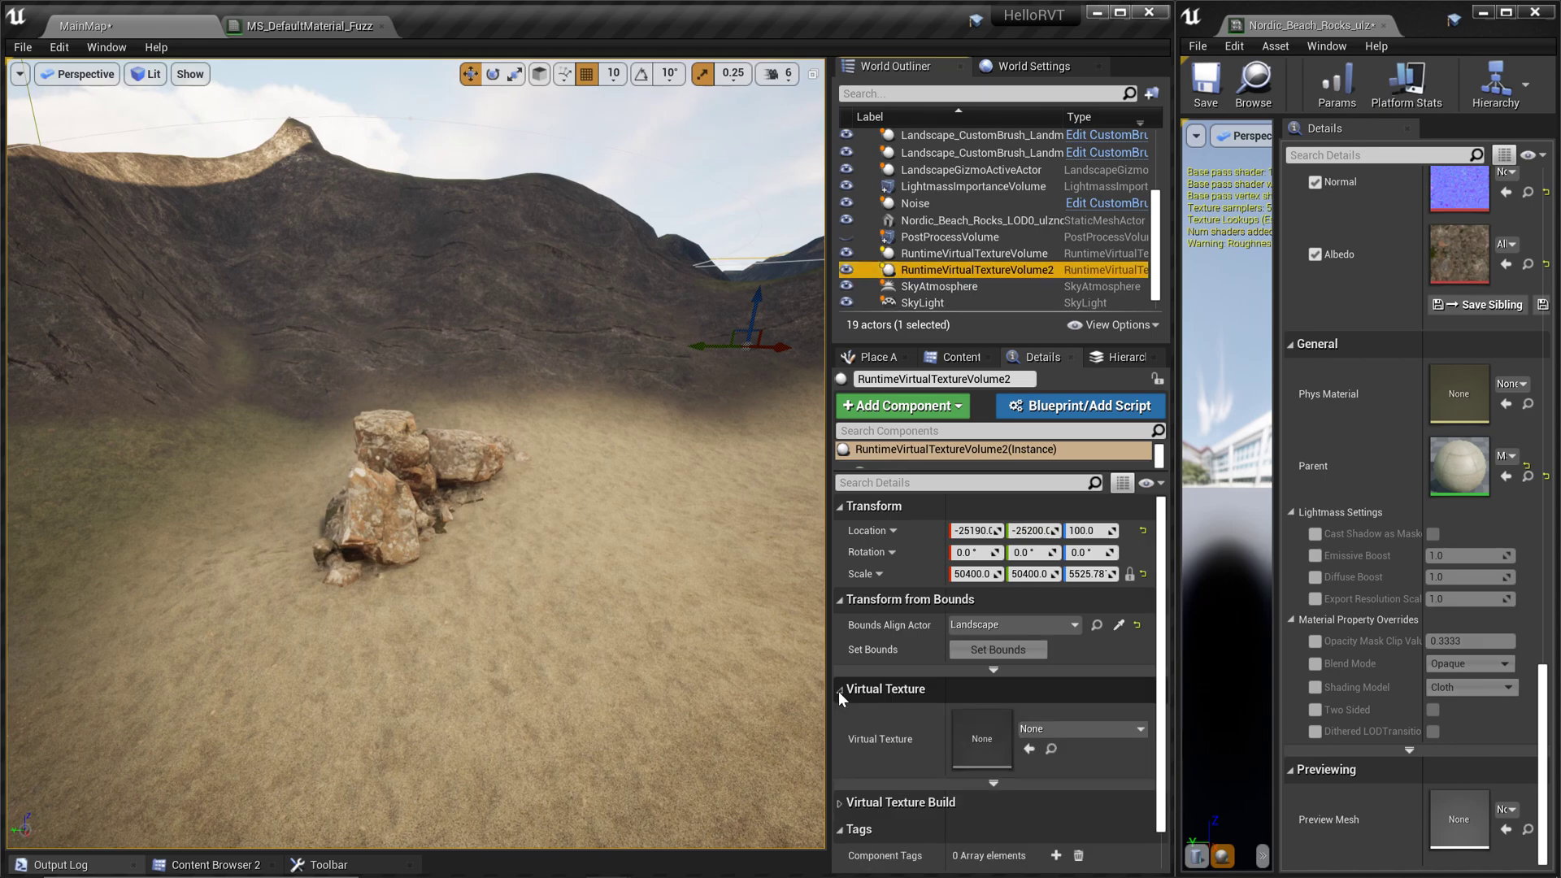
{"action": "left_click", "coordinate": [1135, 730]}
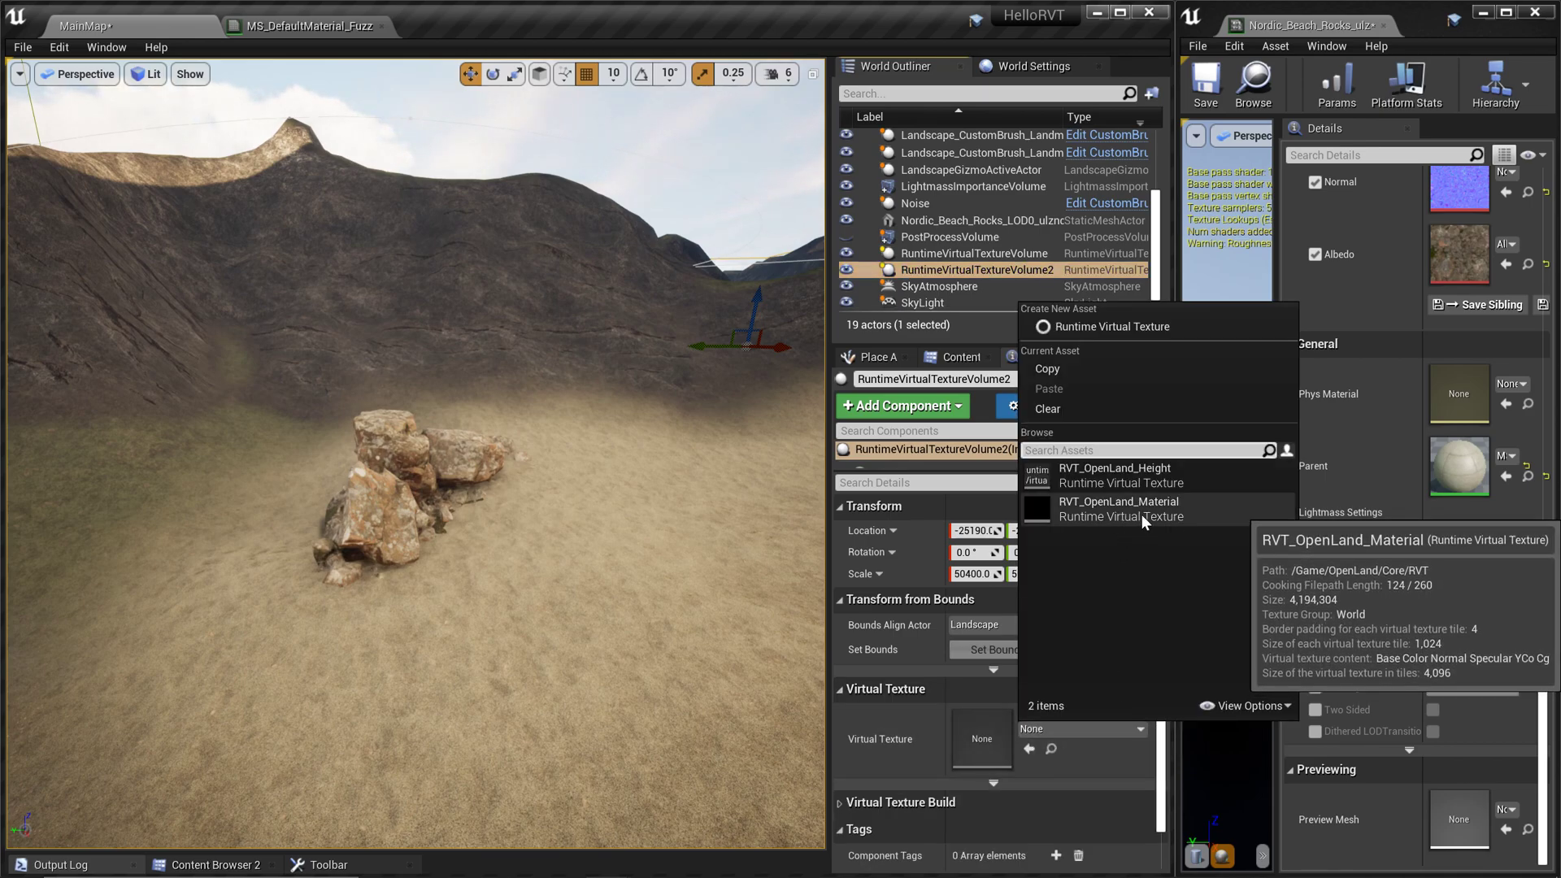
{"action": "left_click", "coordinate": [1165, 511]}
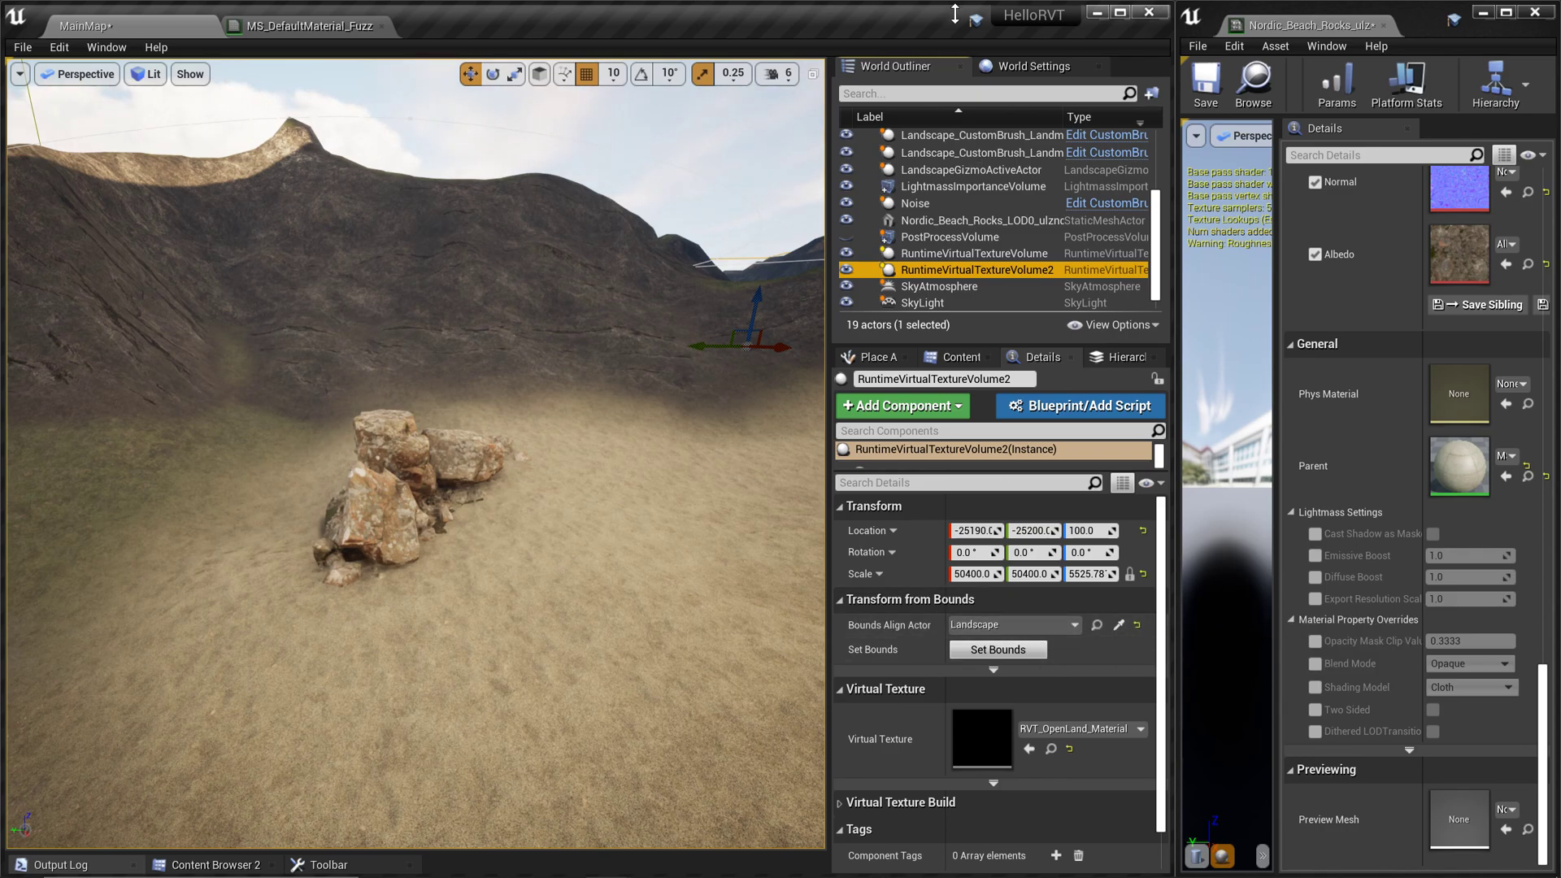
{"action": "left_click", "coordinate": [764, 397]}
{"action": "key", "text": "ctrl+s"}
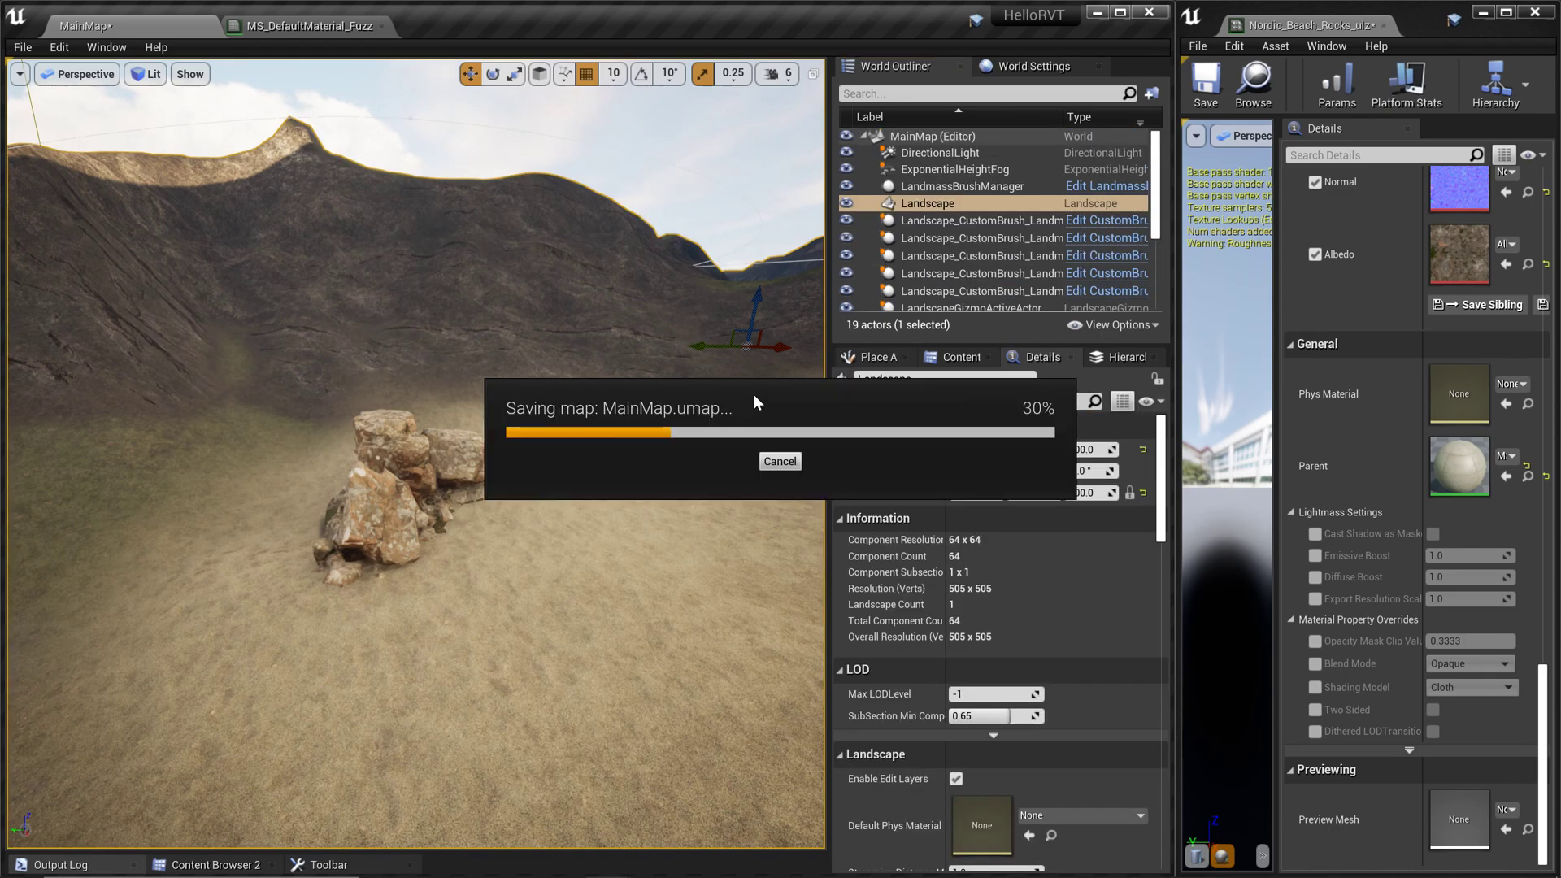
Step: Locate the material instance used by the Nordic_Beach_Rocks mesh in its asset folder and open it
{"action": "right_click_drag", "start_coordinate": [747, 411], "coordinate": [736, 435]}
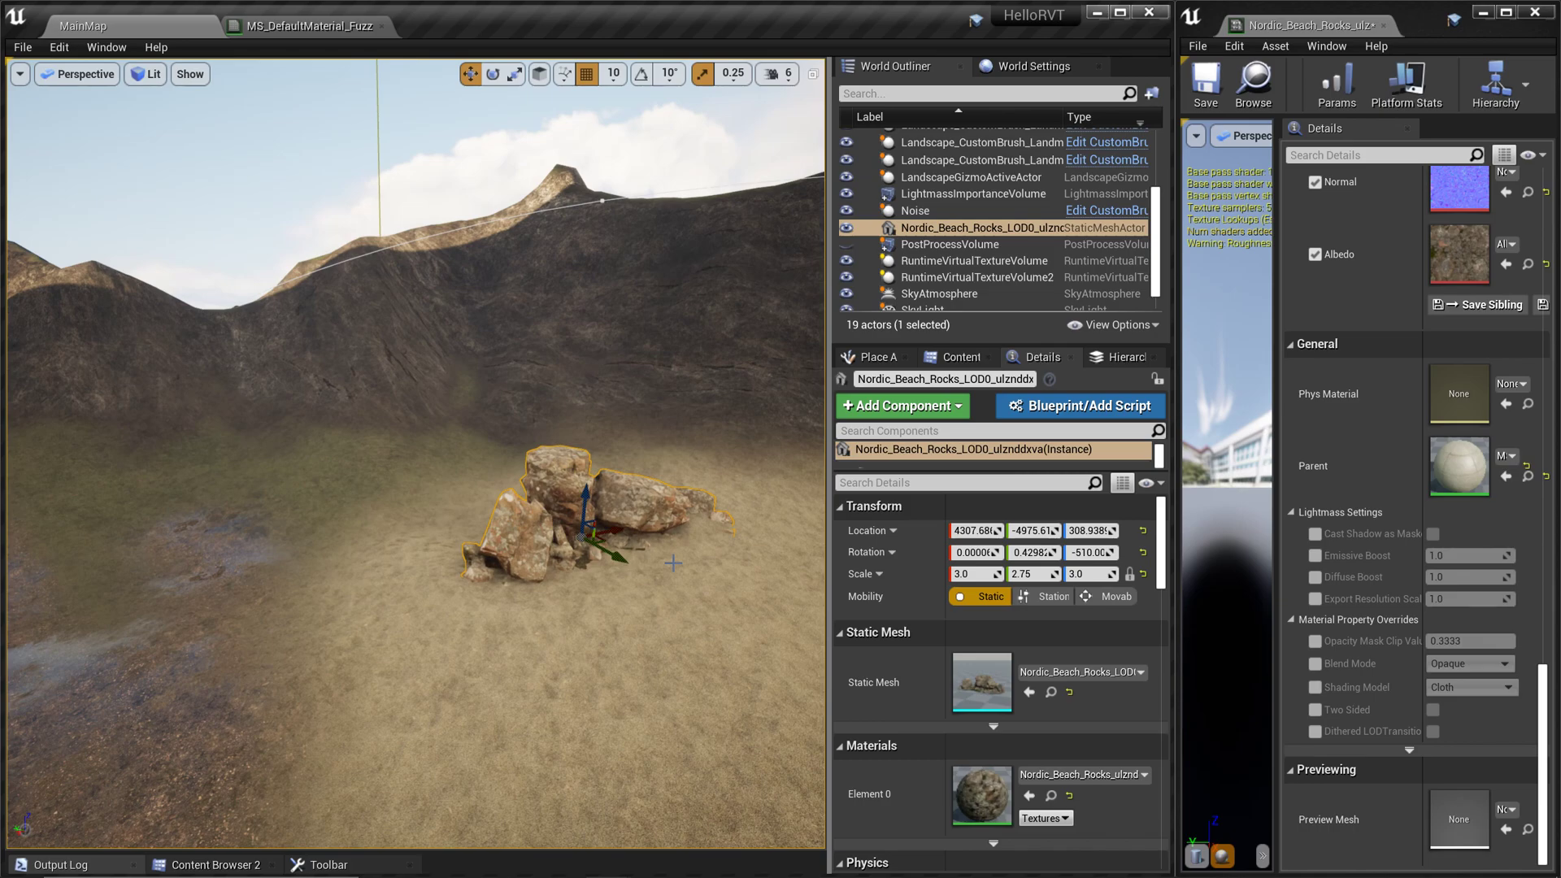
{"action": "key", "text": "f"}
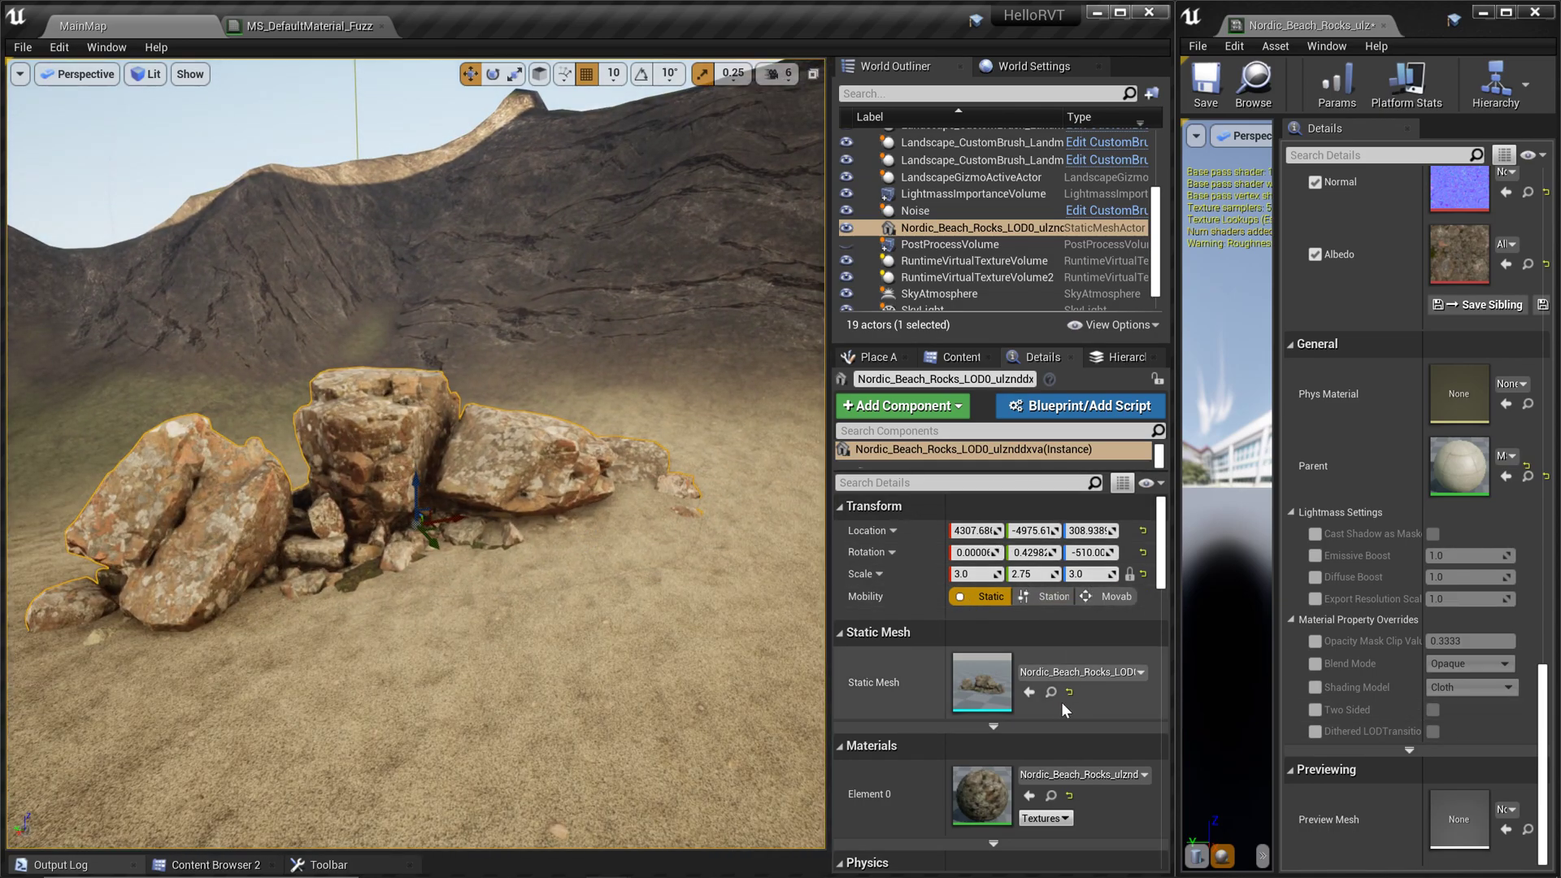
{"action": "scroll", "coordinate": [1061, 705], "scroll_direction": "down", "scroll_amount": 3}
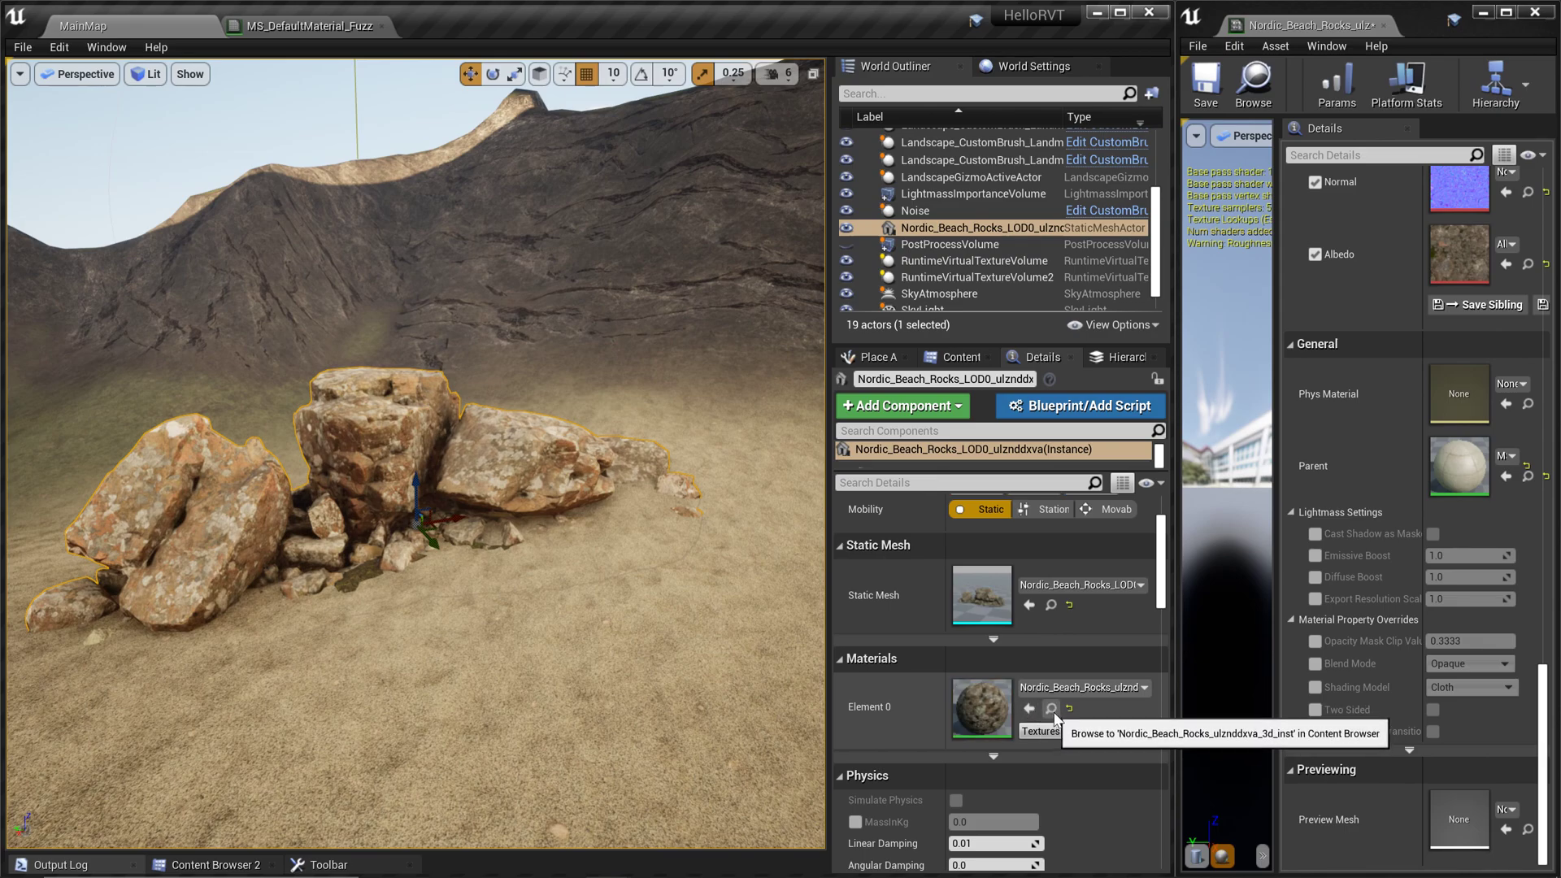
{"action": "left_click", "coordinate": [1052, 709]}
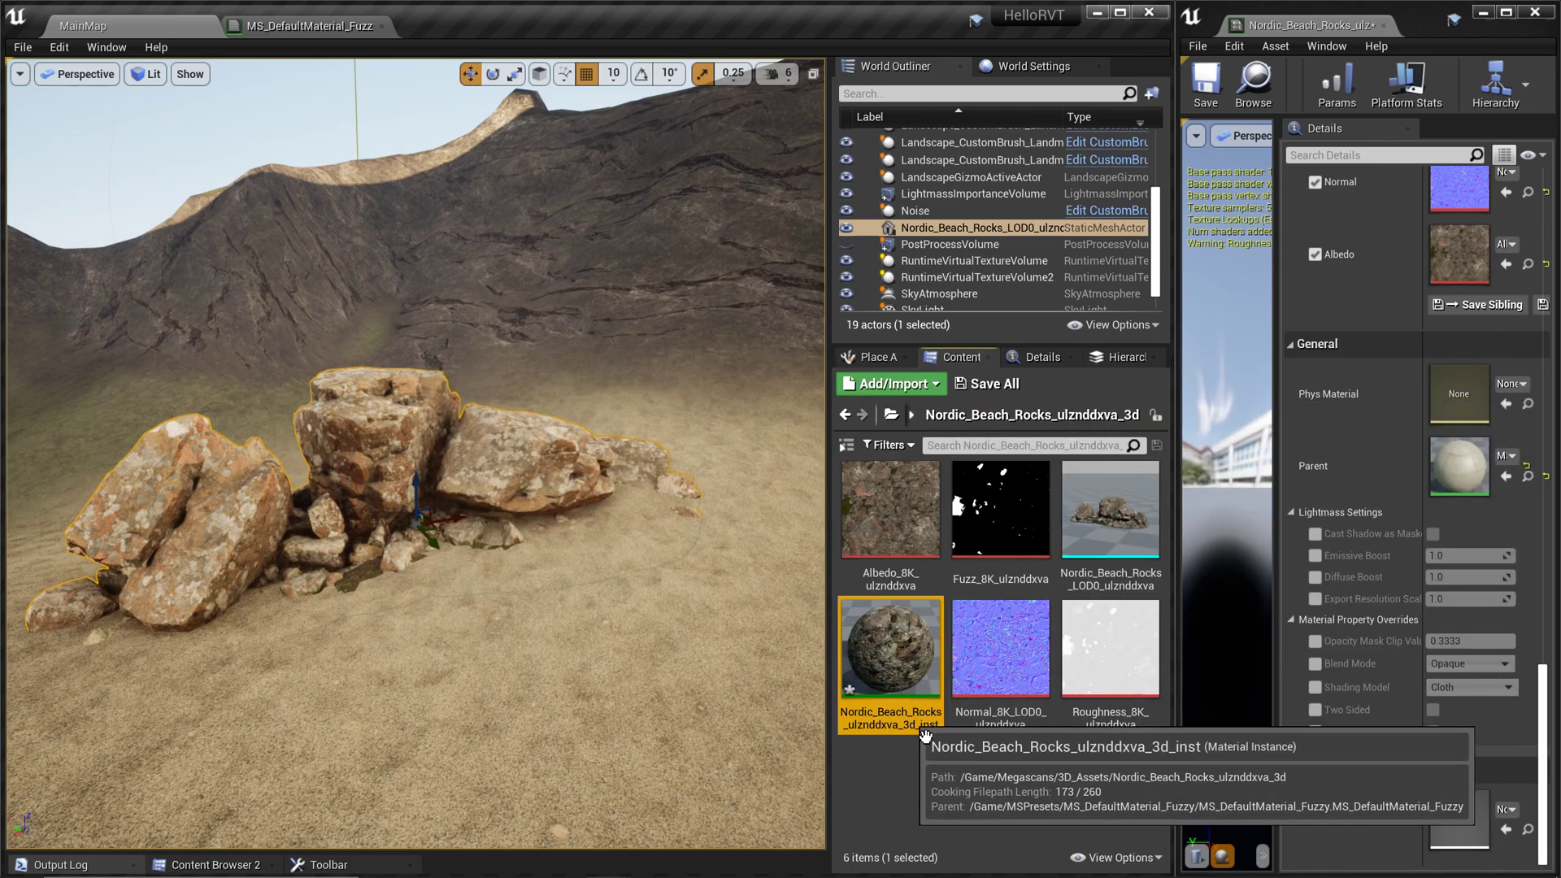
{"action": "double_click", "coordinate": [927, 681]}
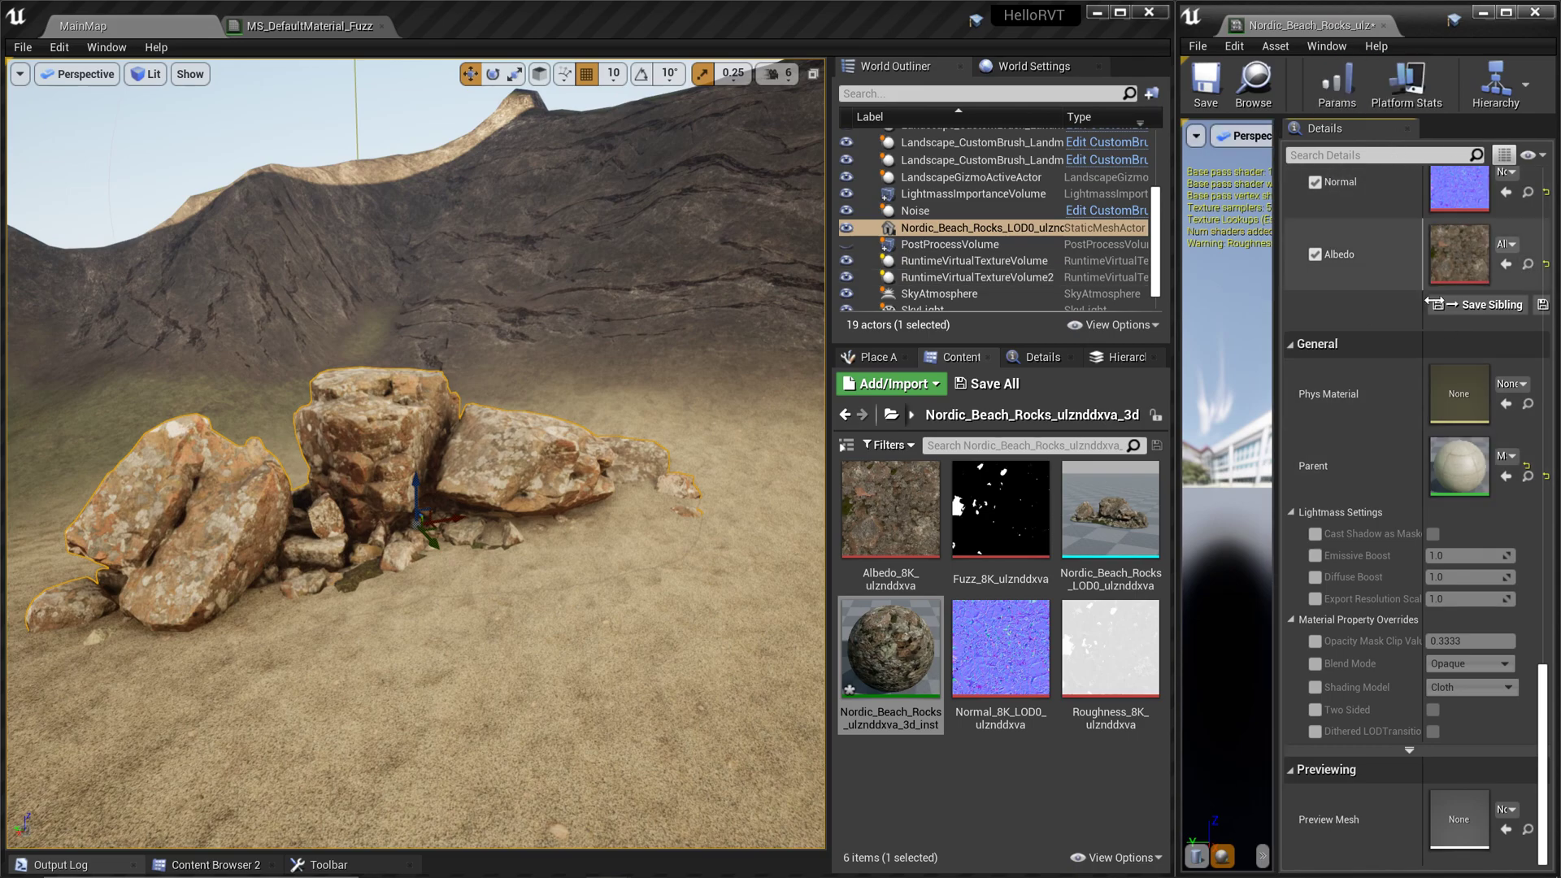
Step: Locate the material instance's parent, MS_DefaultMaterial_Fuzzy, in the project content and open it in the material editor
{"action": "scroll", "coordinate": [1435, 542], "scroll_direction": "up", "scroll_amount": 1}
{"action": "scroll", "coordinate": [1435, 542], "scroll_direction": "up", "scroll_amount": 1}
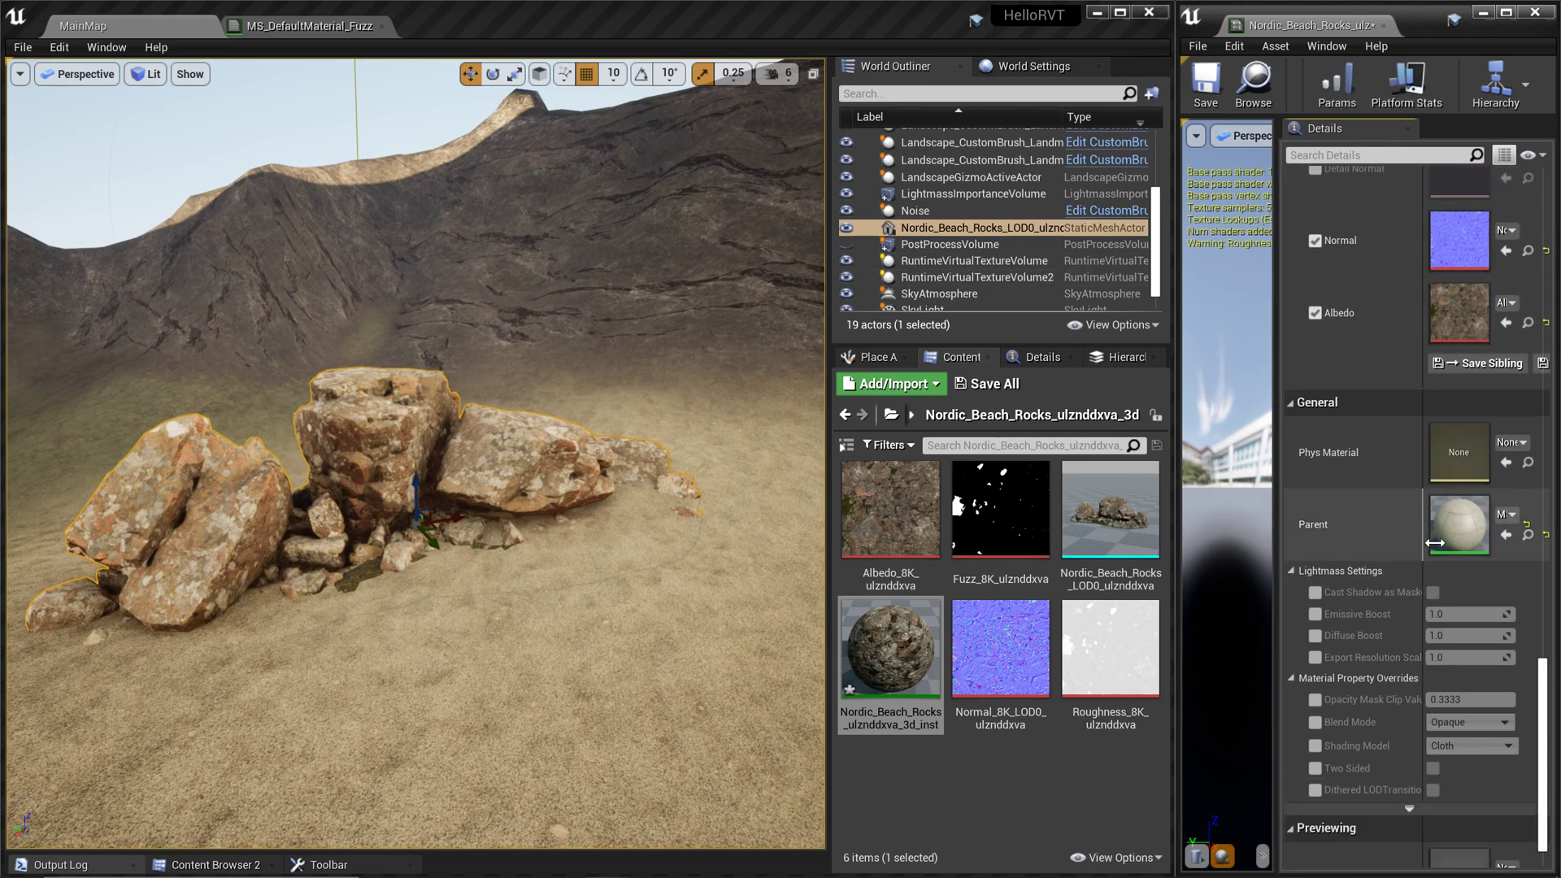
{"action": "scroll", "coordinate": [1496, 566], "scroll_direction": "down", "scroll_amount": 1}
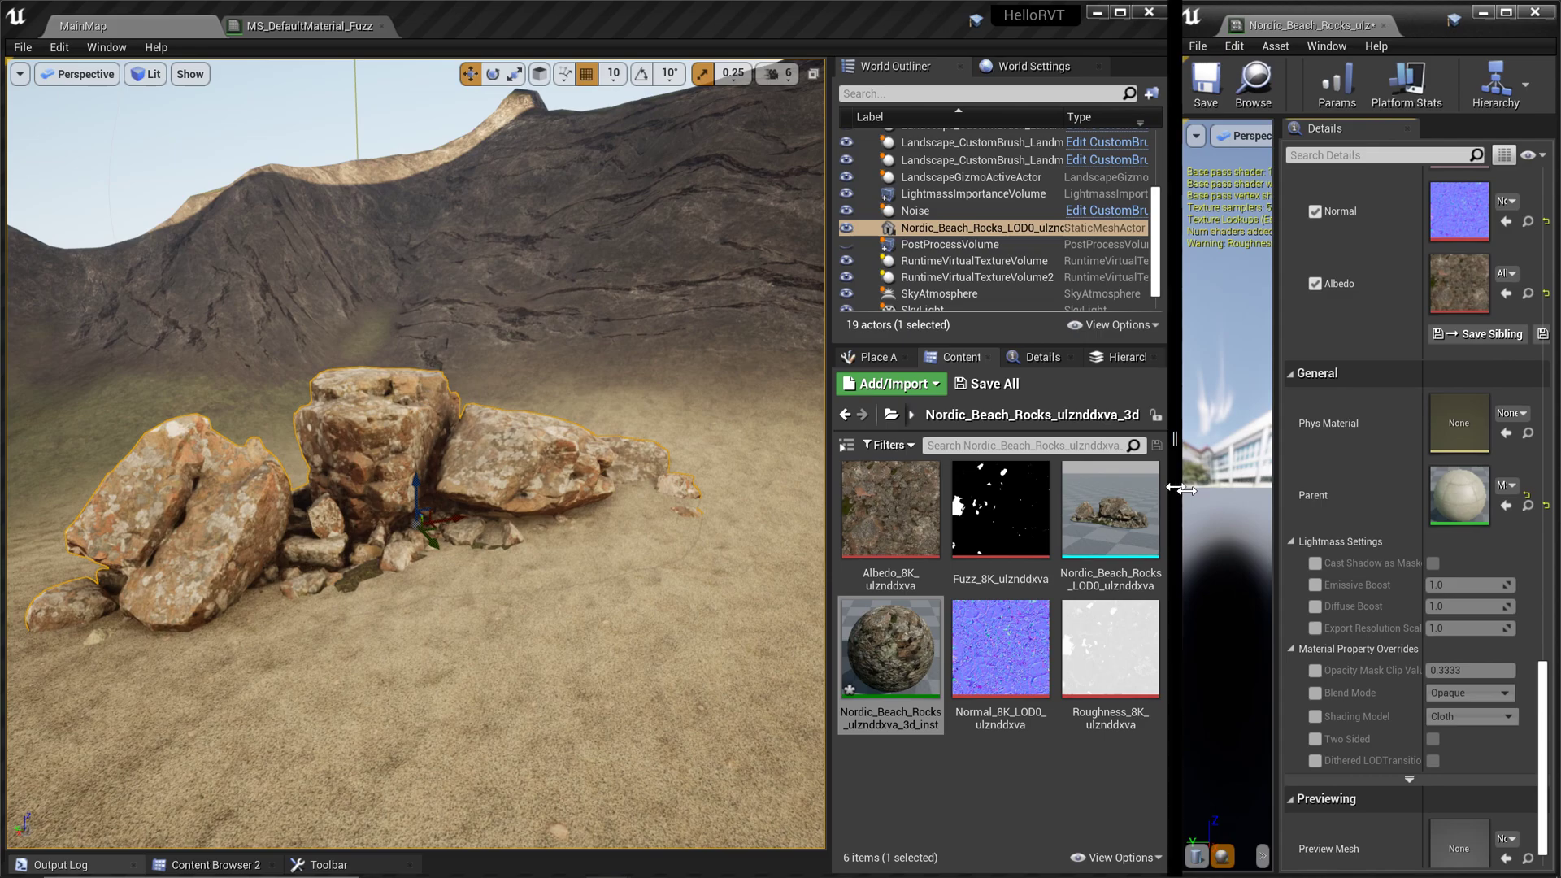
{"action": "left_click_drag", "start_coordinate": [1174, 496], "coordinate": [723, 496]}
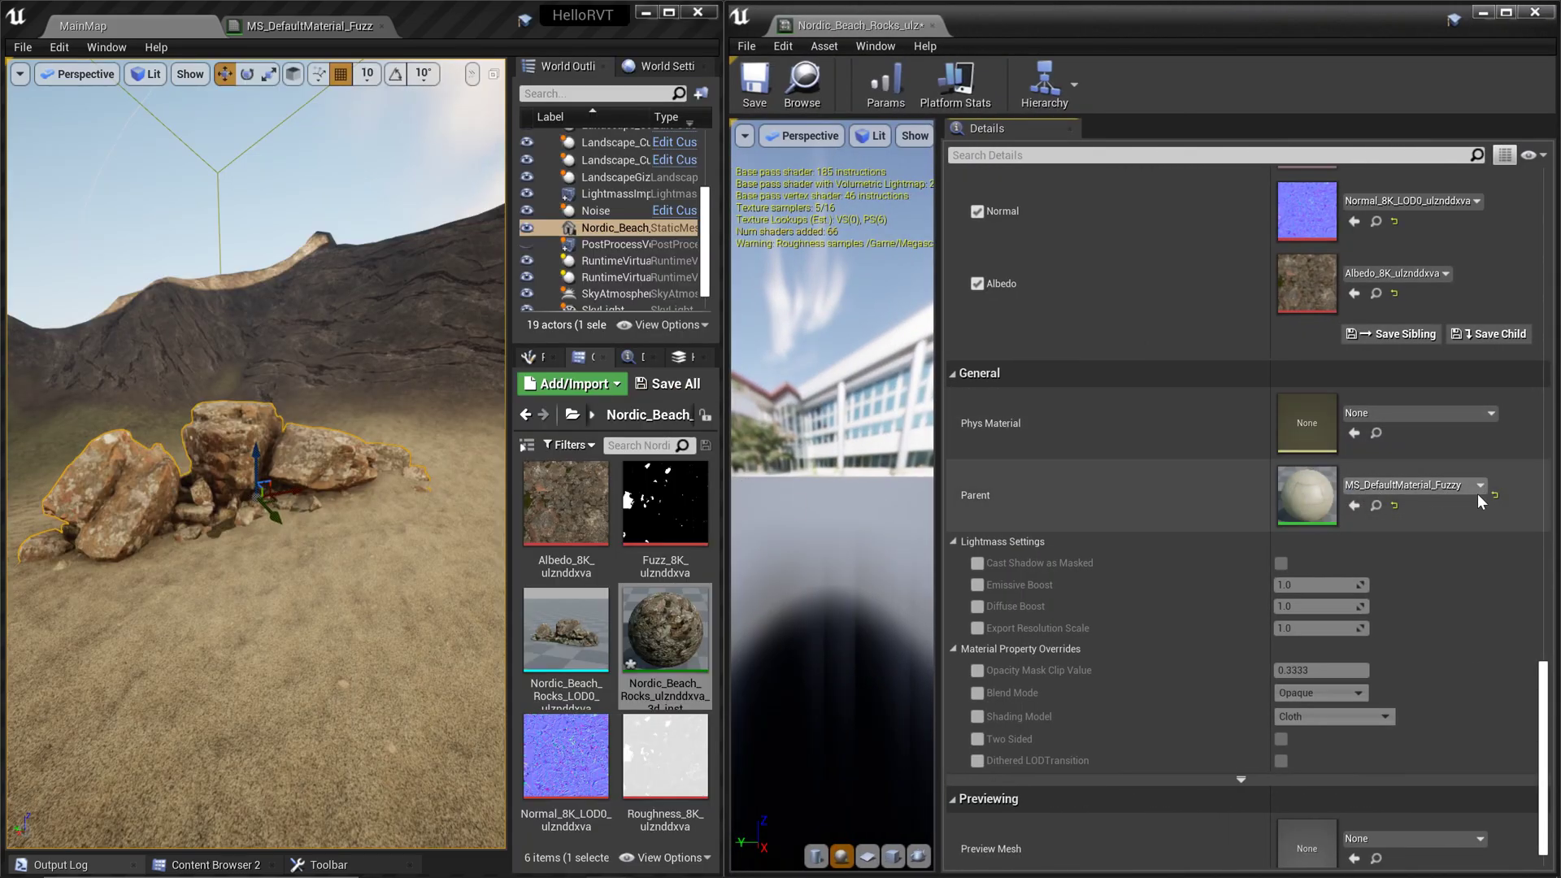
{"action": "left_click", "coordinate": [1376, 505]}
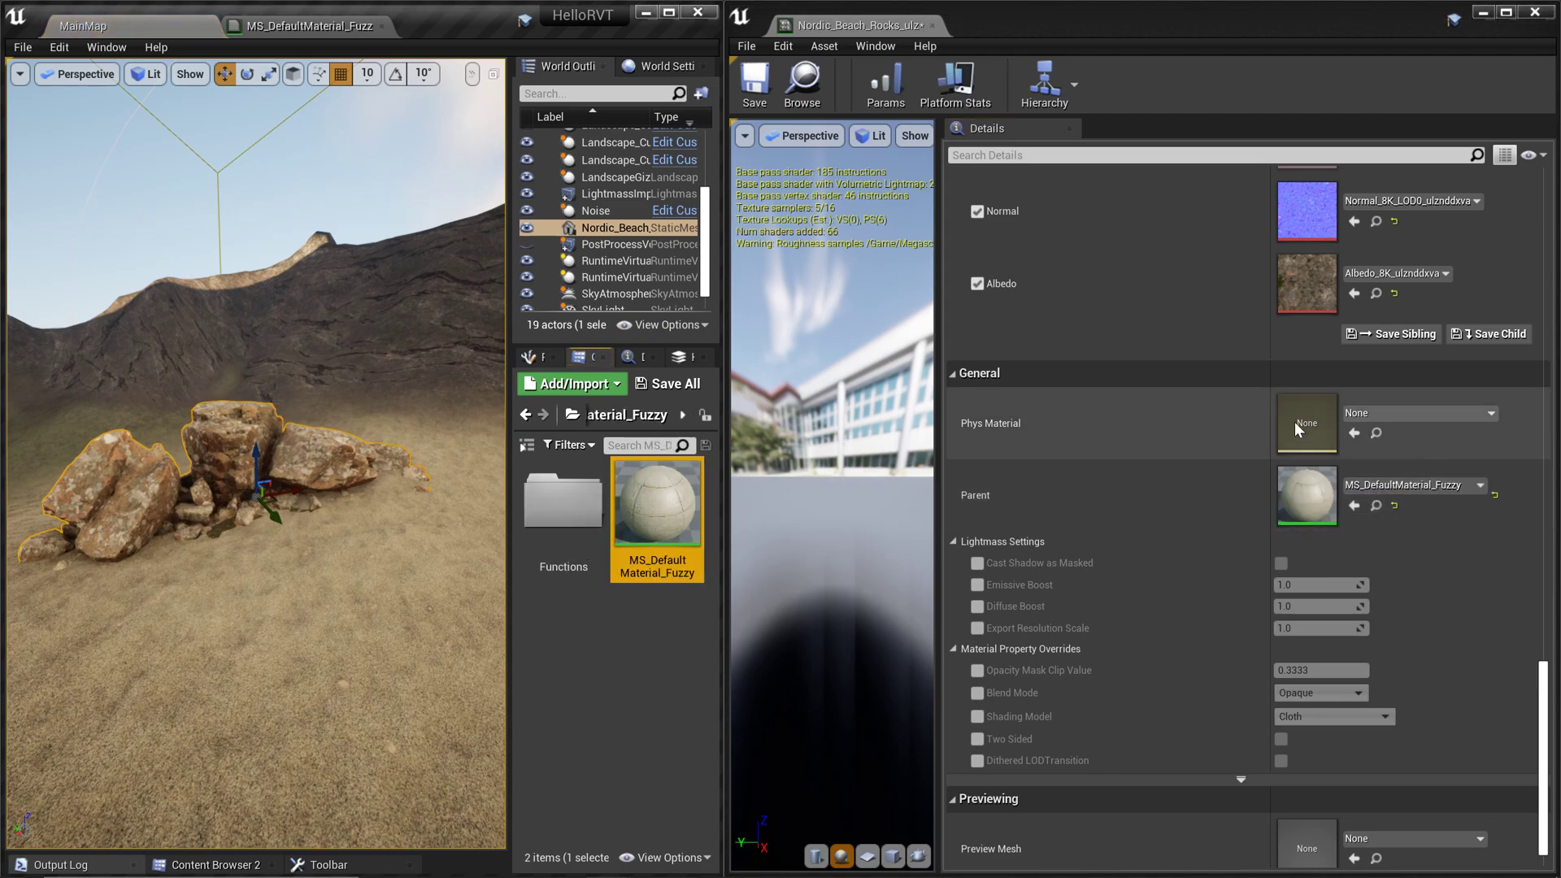
{"action": "double_click", "coordinate": [655, 502]}
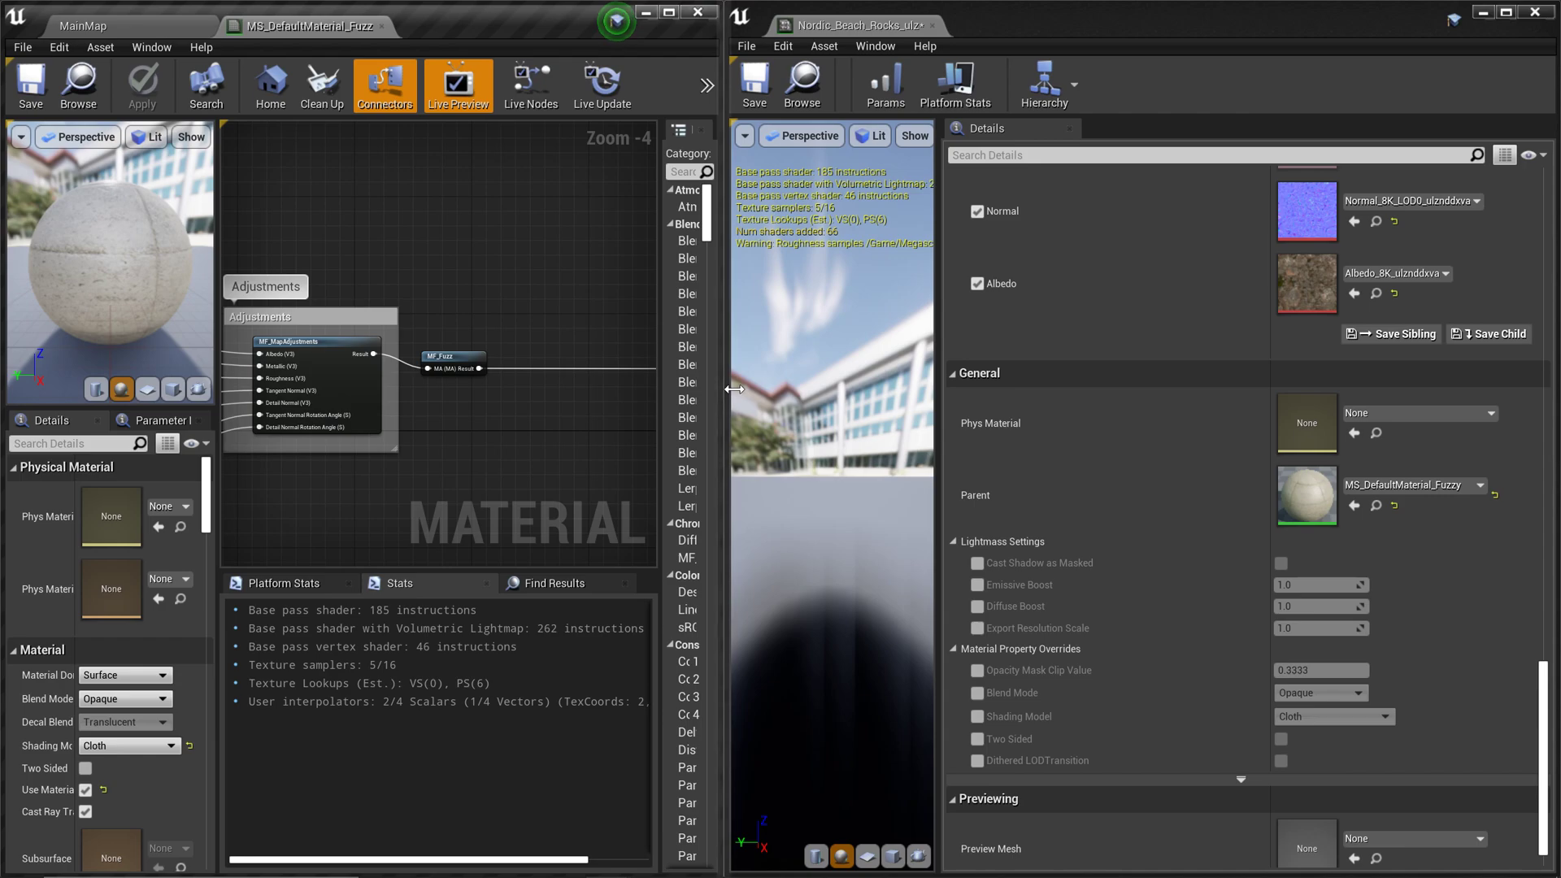
Step: Add an OpenLand_RVT_Blend_With_Attributes node to the material graph, below the link between MF_Fuzz and the material output
{"action": "left_click_drag", "start_coordinate": [734, 391], "coordinate": [1202, 390]}
{"action": "scroll", "coordinate": [899, 332], "scroll_direction": "up", "scroll_amount": 2}
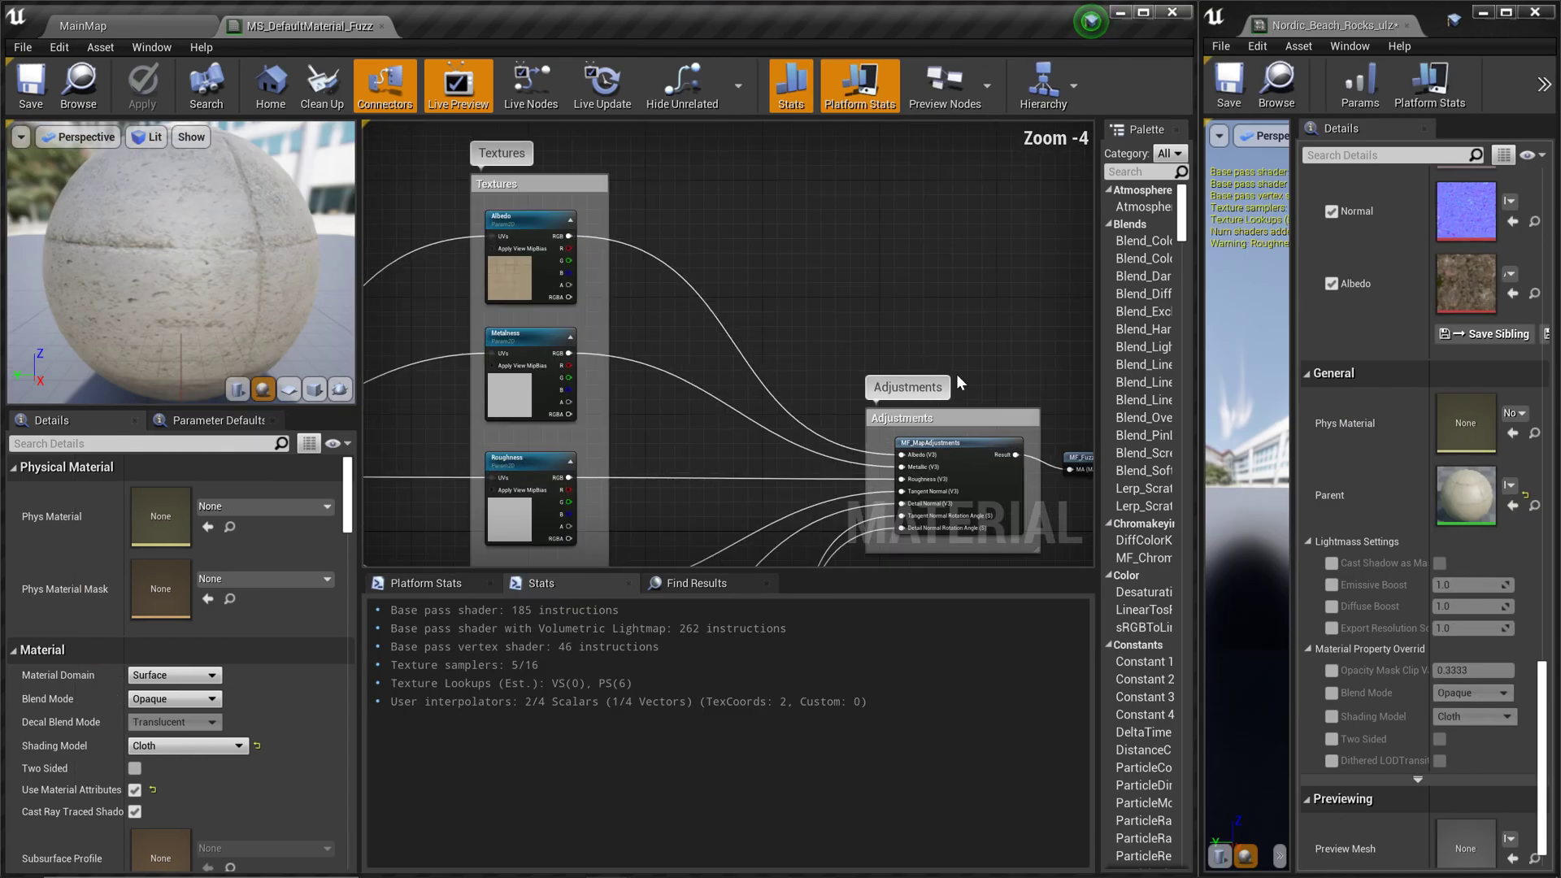
{"action": "scroll", "coordinate": [959, 374], "scroll_direction": "down", "scroll_amount": 1}
{"action": "right_click_drag", "start_coordinate": [1011, 408], "coordinate": [778, 283]}
{"action": "scroll", "coordinate": [865, 398], "scroll_direction": "up", "scroll_amount": 1}
{"action": "scroll", "coordinate": [878, 379], "scroll_direction": "up", "scroll_amount": 1}
{"action": "right_click_drag", "start_coordinate": [895, 361], "coordinate": [753, 408]}
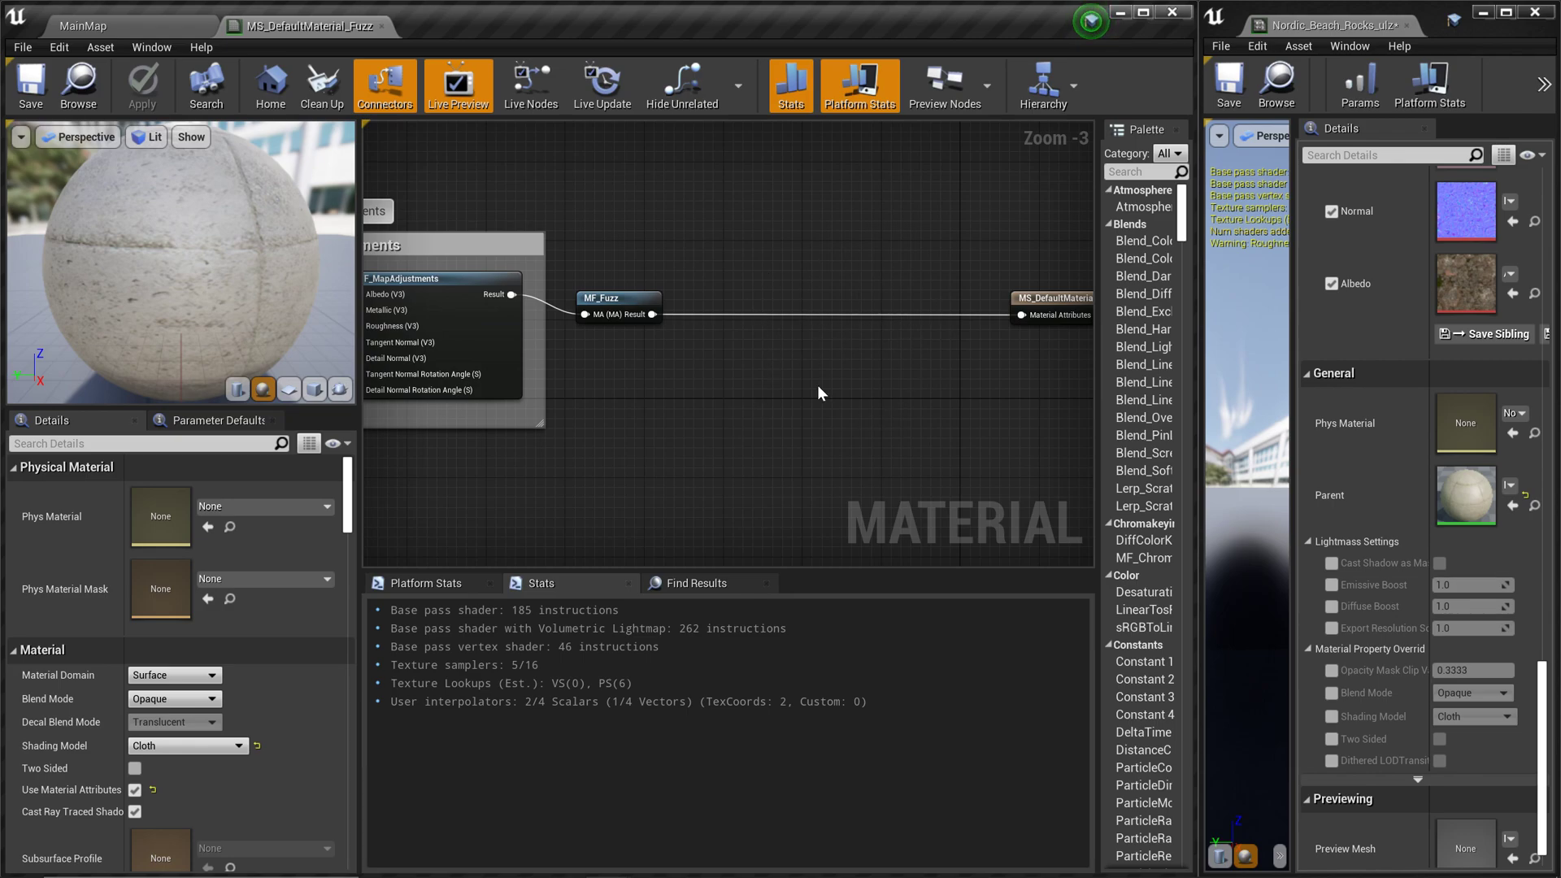
{"action": "right_click", "coordinate": [817, 412]}
{"action": "type", "text": "OpenL"}
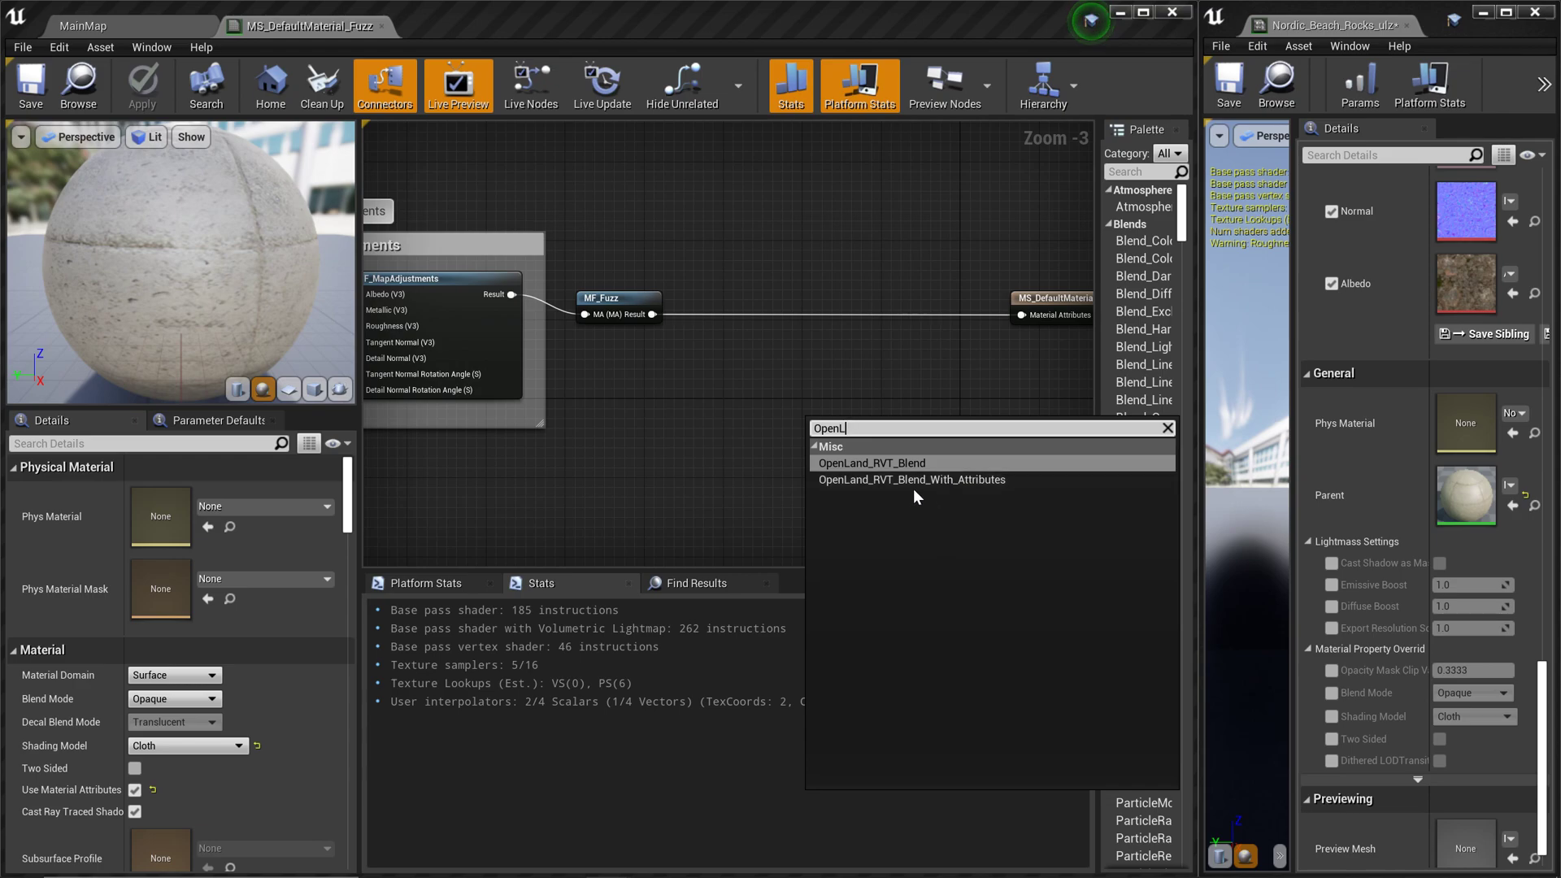
{"action": "left_click", "coordinate": [965, 479]}
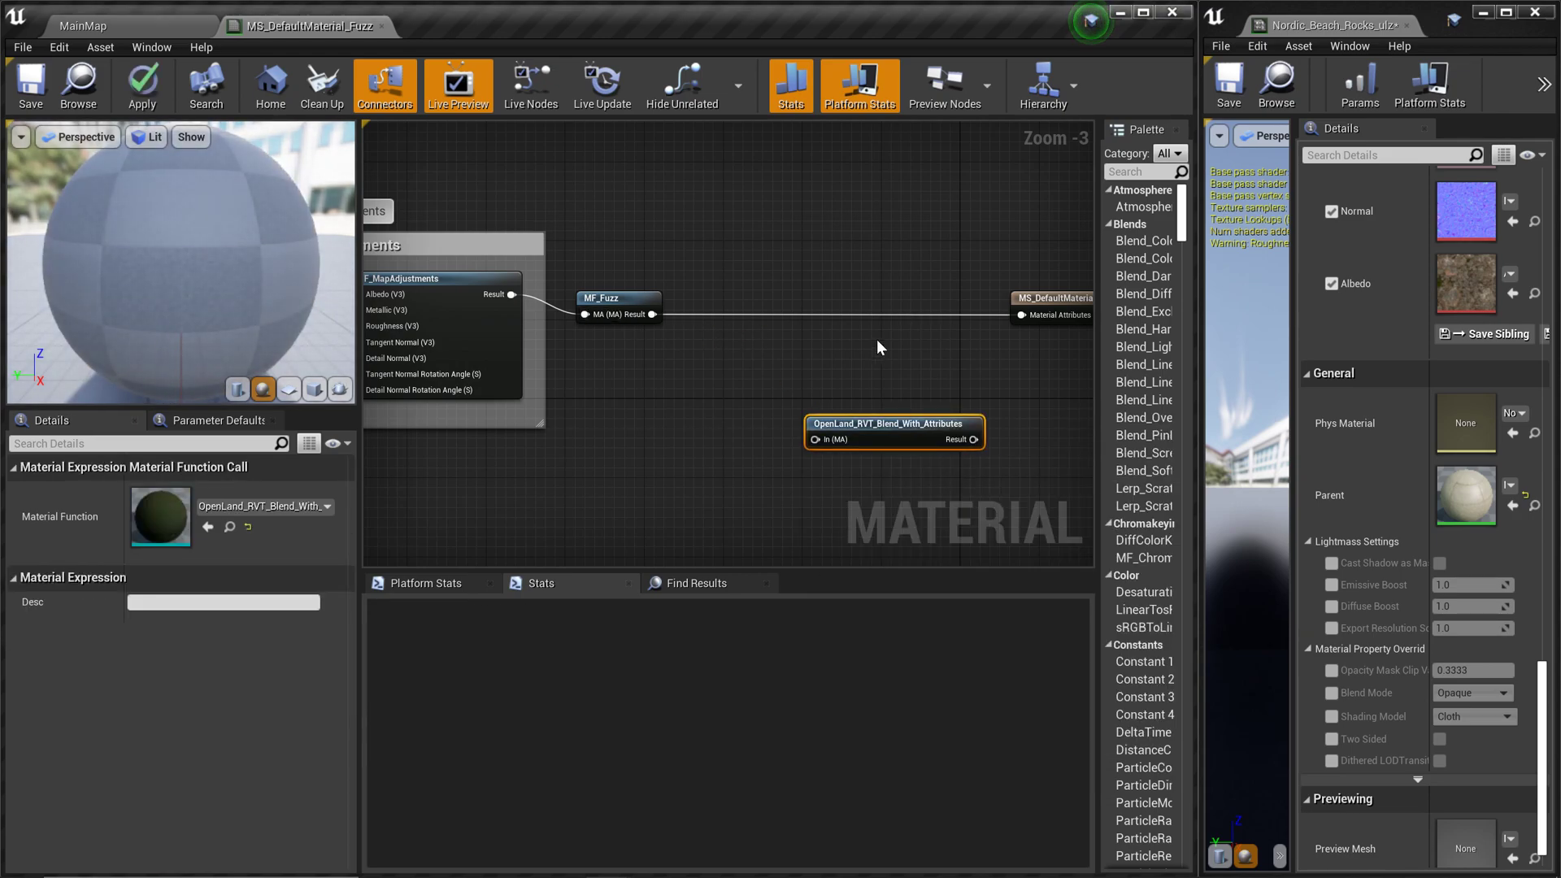
Step: Place an OpenLand_RVT_Blend node below the OpenLand_RVT_Blend_With_Attributes node and delete it again
{"action": "right_click", "coordinate": [868, 435]}
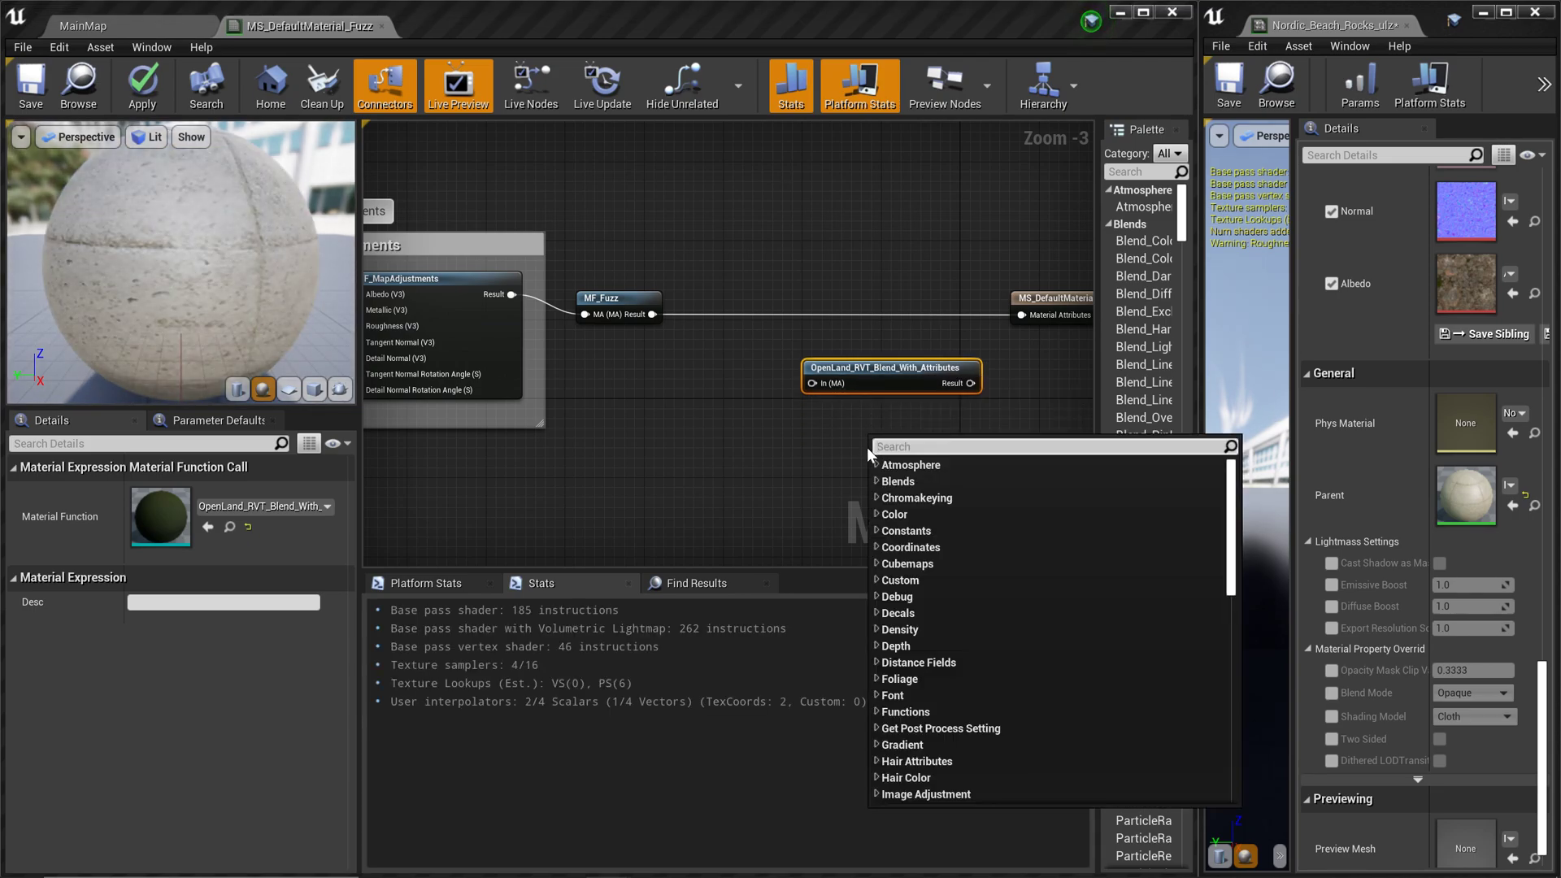
{"action": "type", "text": "openl"}
{"action": "left_click", "coordinate": [932, 480]}
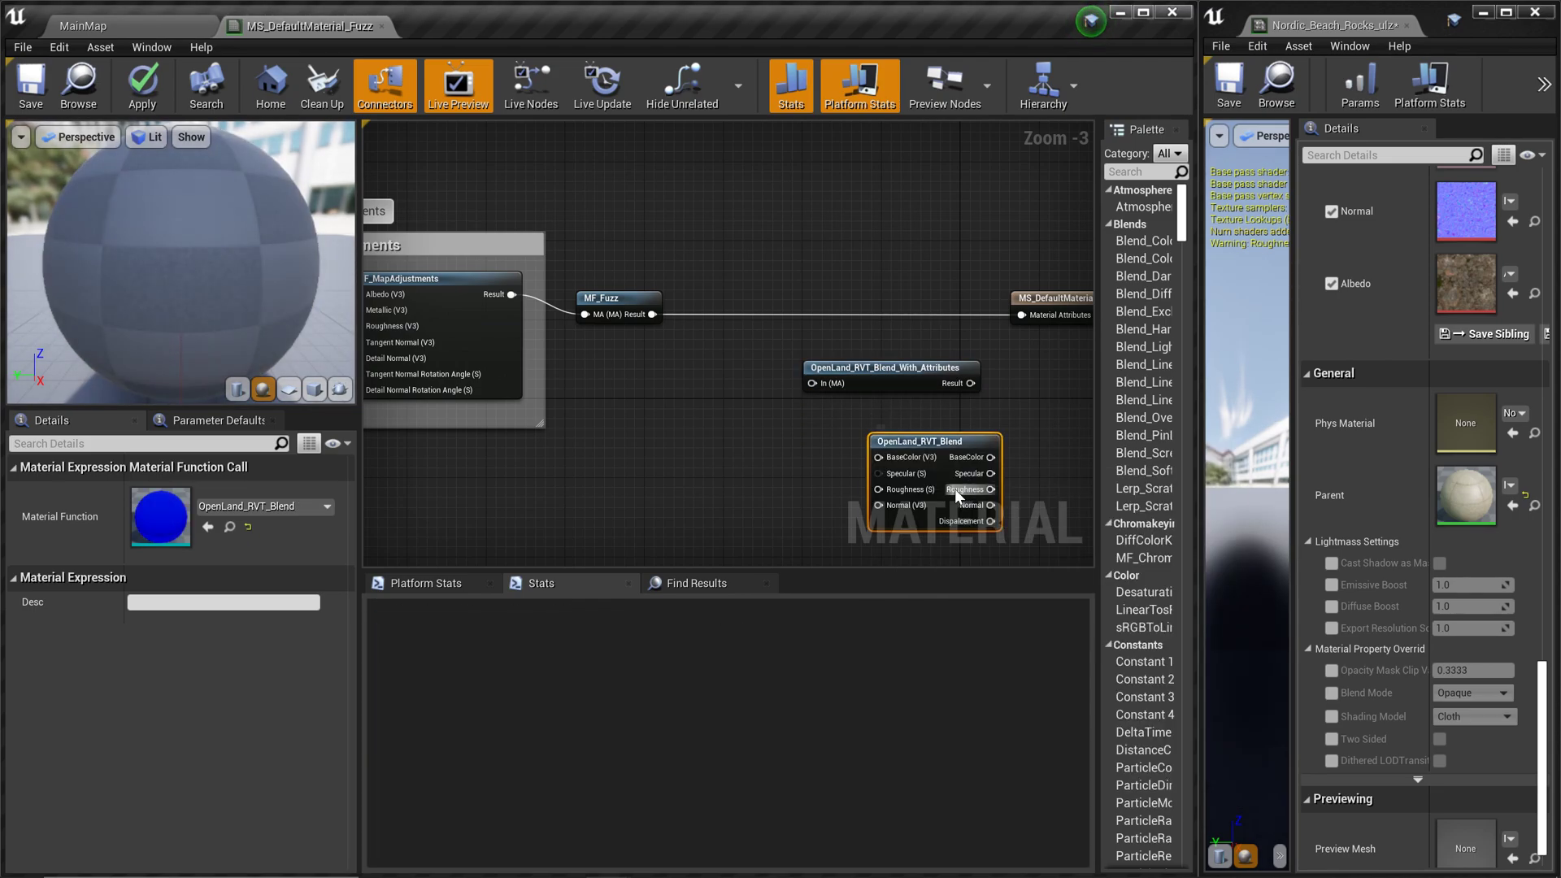
{"action": "left_click_drag", "start_coordinate": [935, 457], "coordinate": [877, 430]}
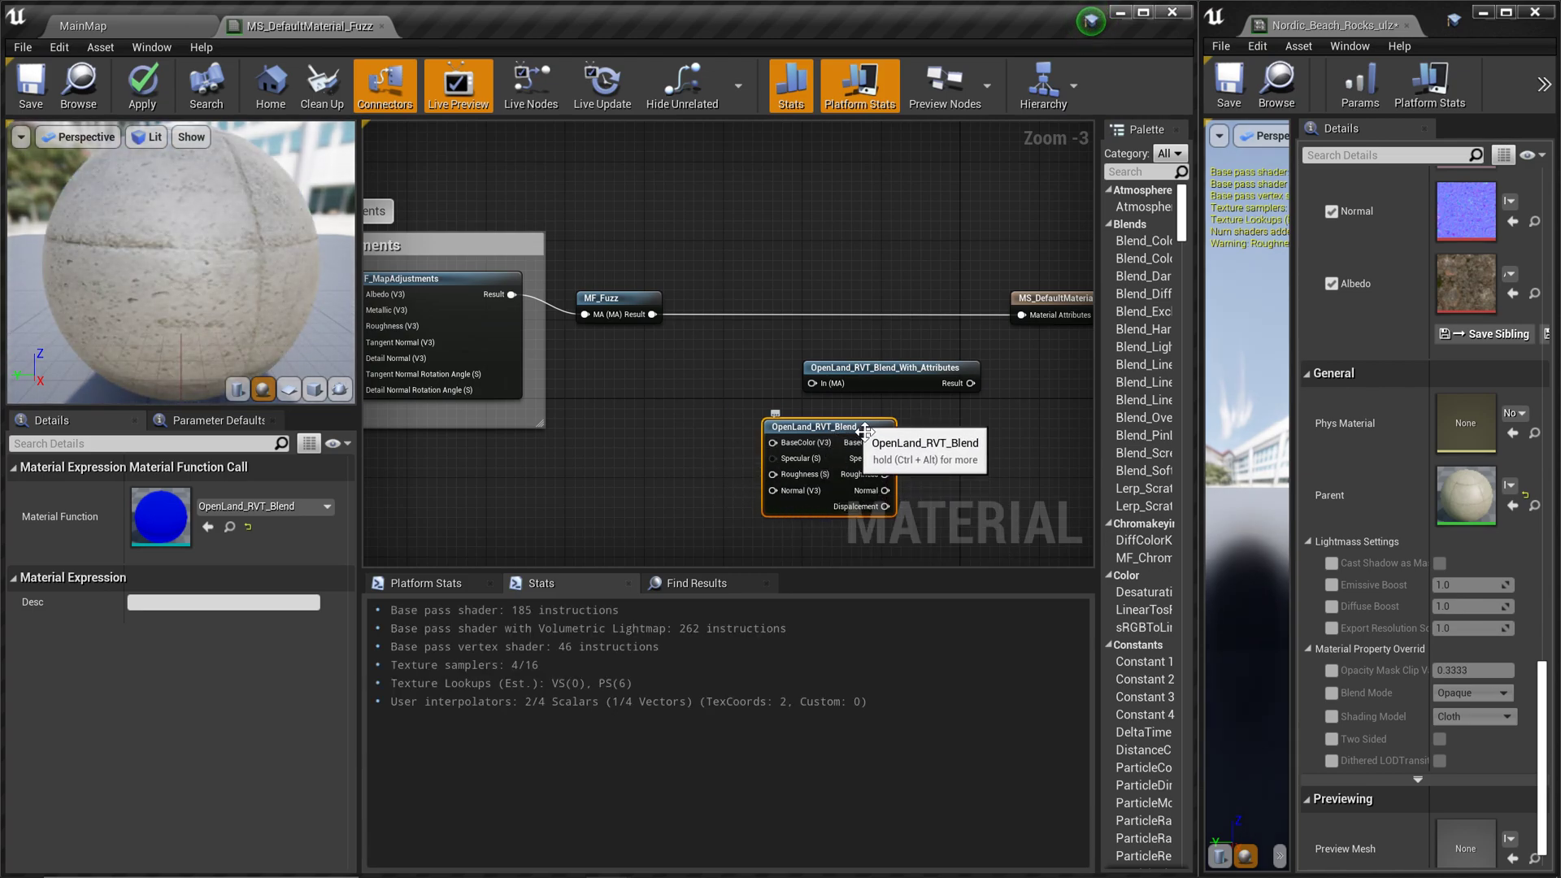
{"action": "left_click_drag", "start_coordinate": [872, 442], "coordinate": [895, 443]}
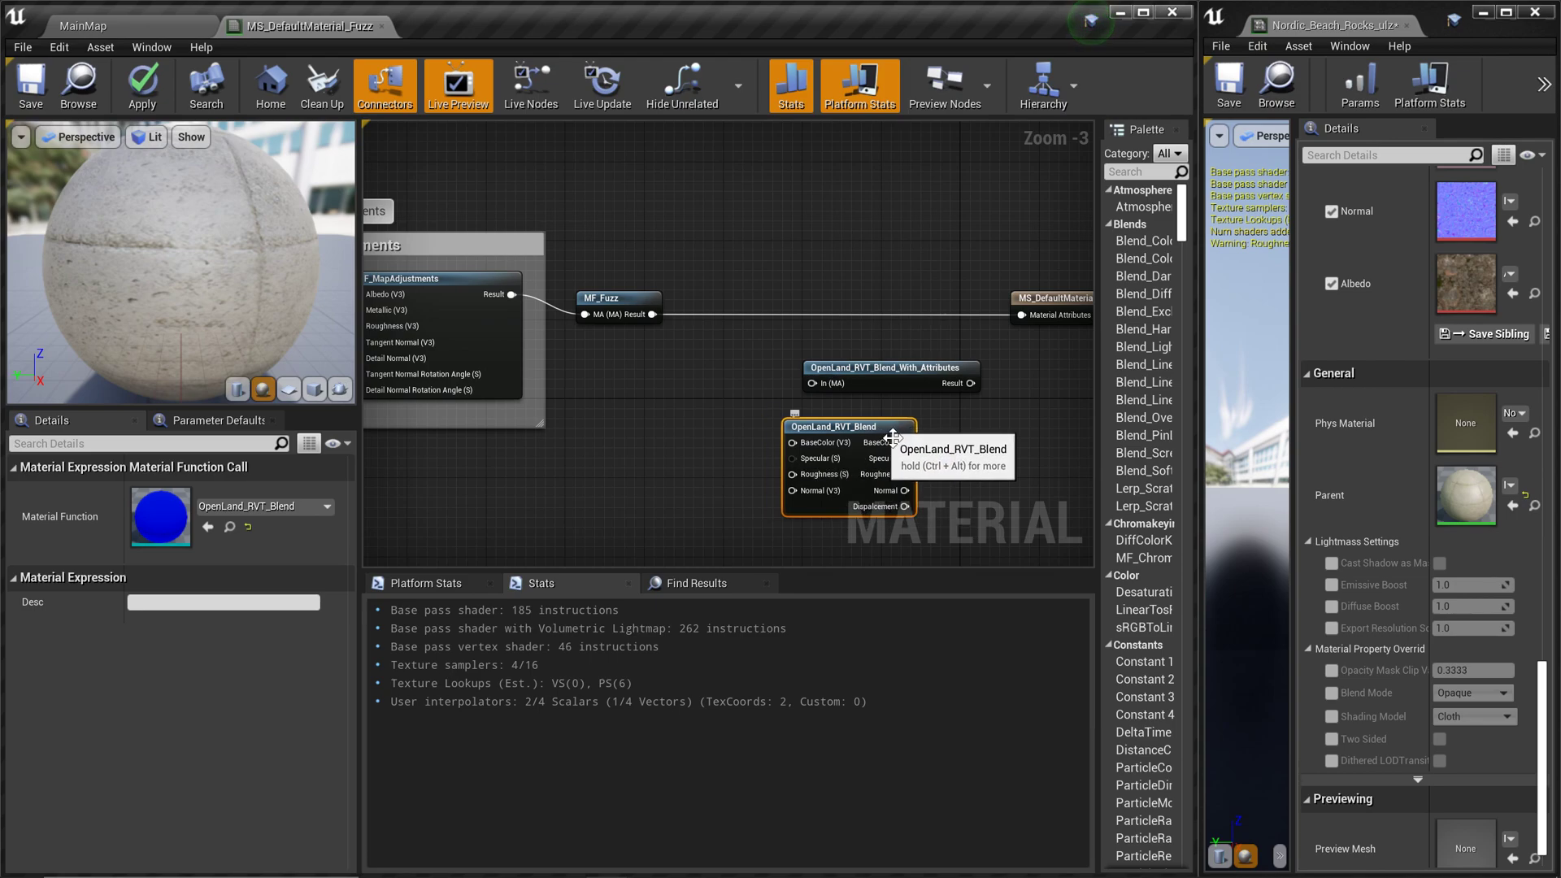
{"action": "key", "text": "Delete"}
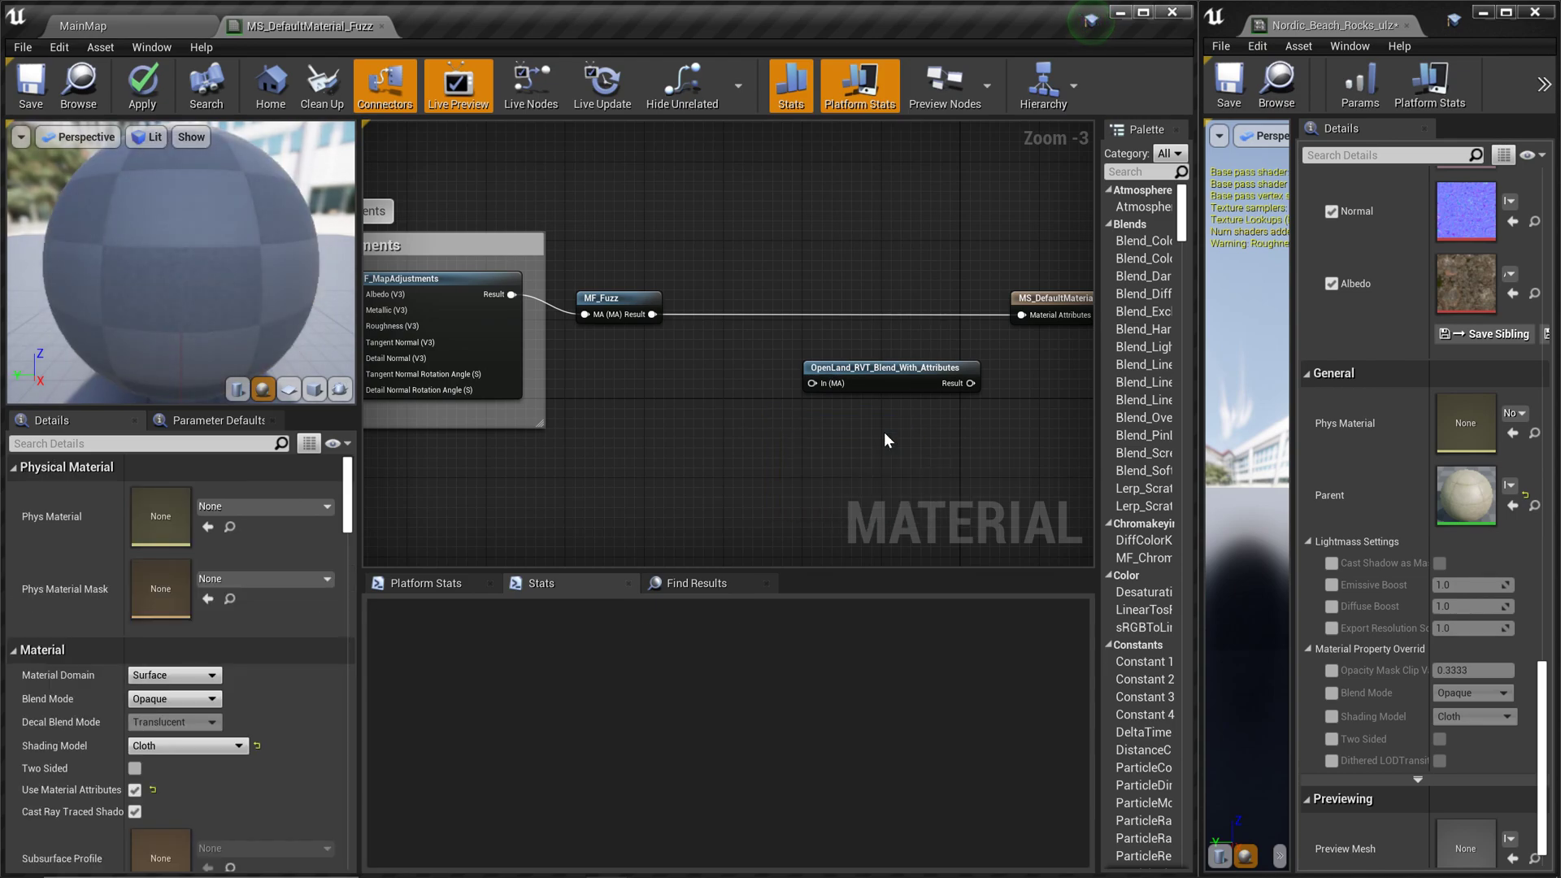
Step: Route MF_Fuzz's result through the OpenLand_RVT_Blend_With_Attributes node into the material output, align the node with them and save the material
{"action": "left_click_drag", "start_coordinate": [653, 316], "coordinate": [816, 383]}
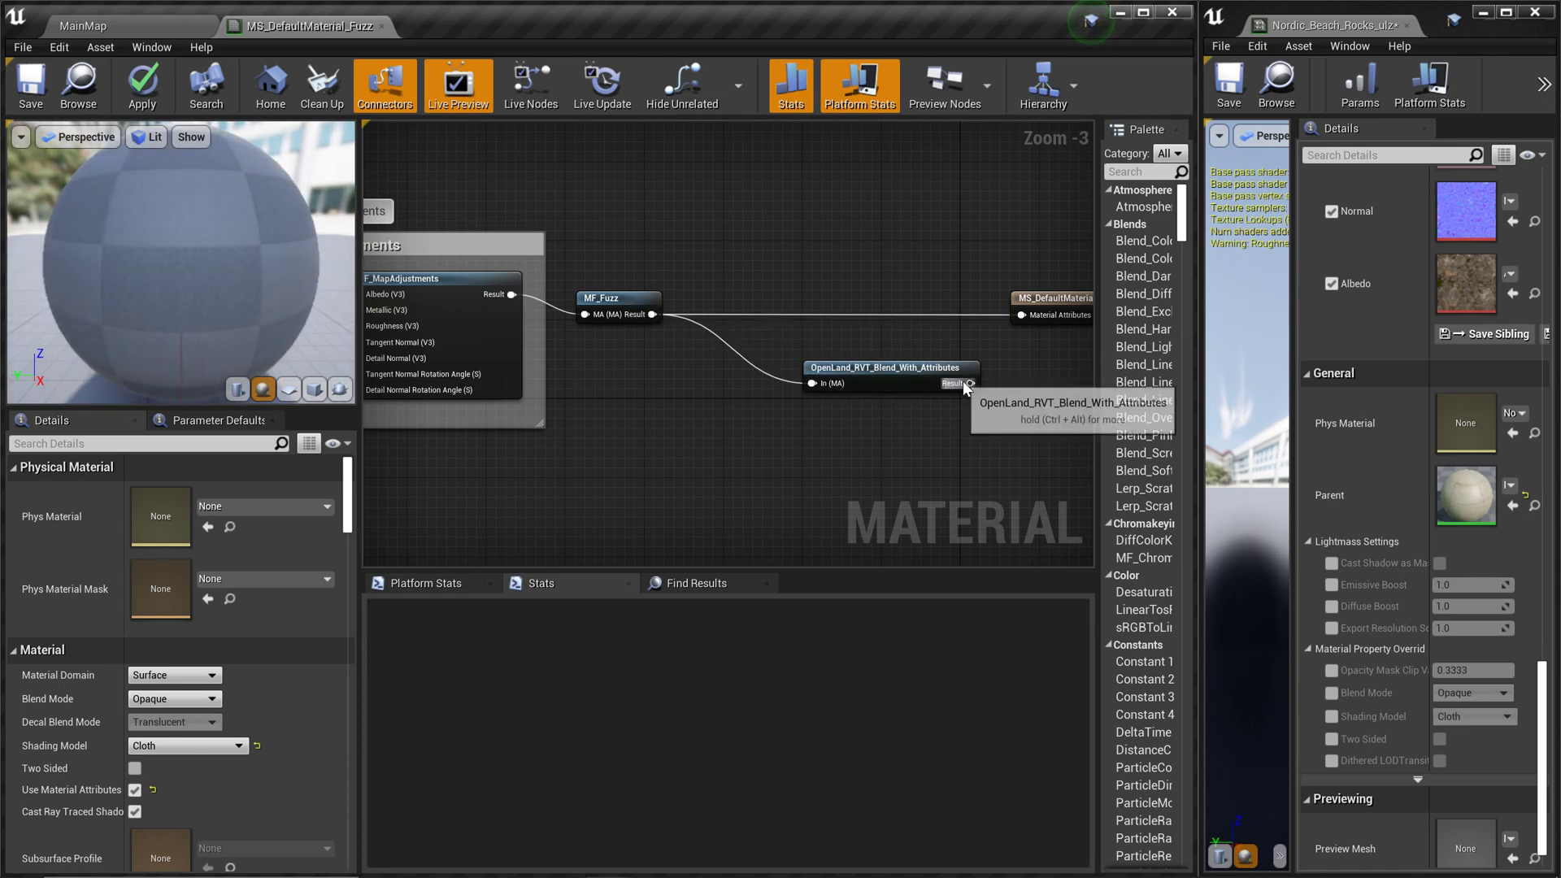
{"action": "left_click_drag", "start_coordinate": [970, 383], "coordinate": [1022, 319]}
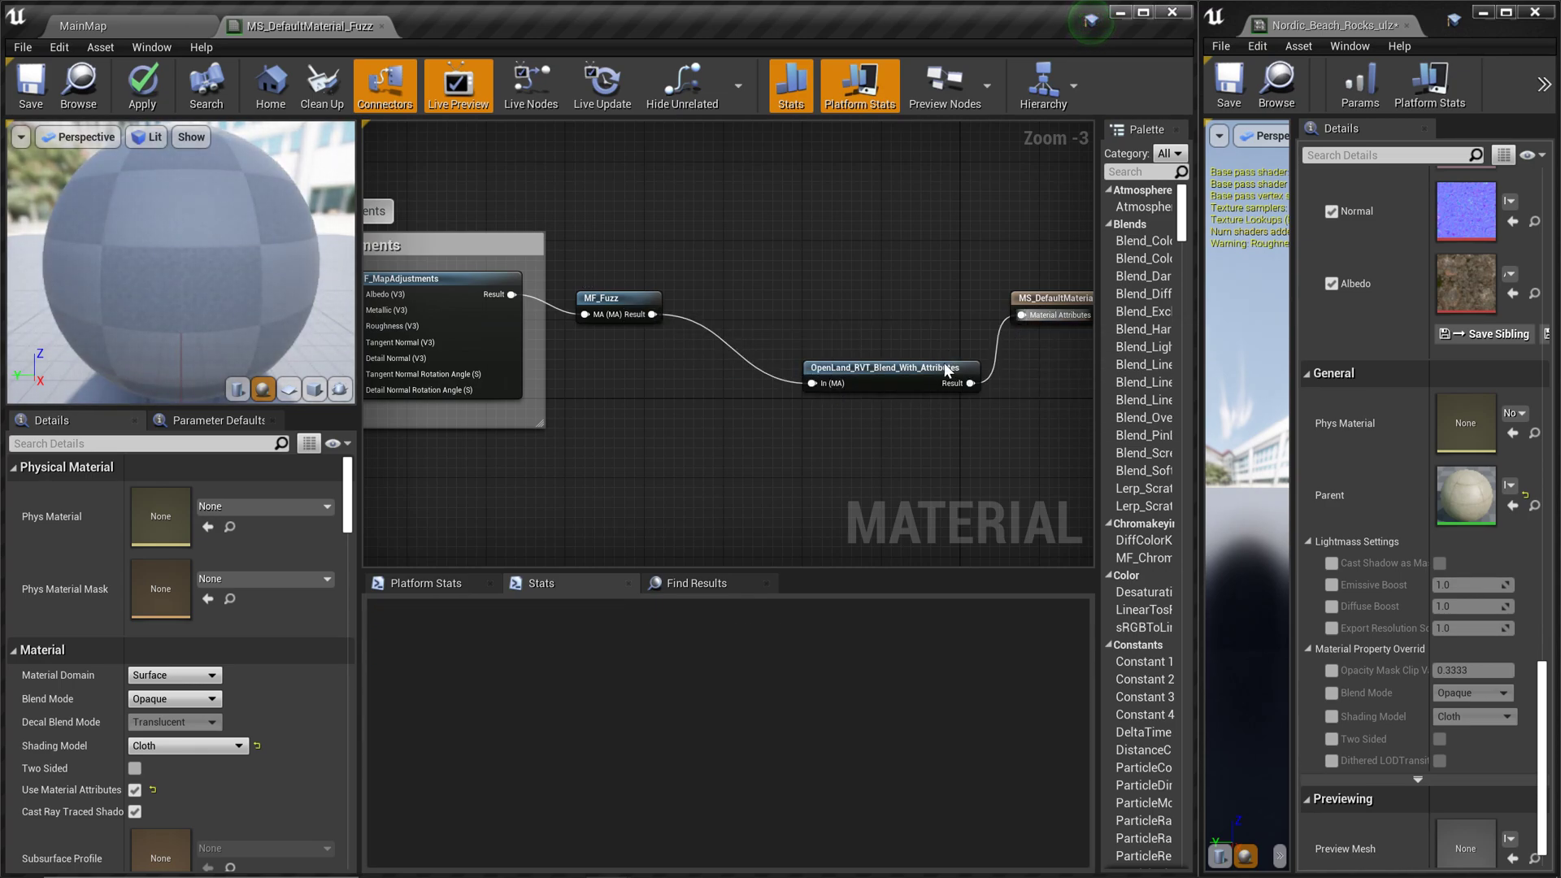
{"action": "left_click_drag", "start_coordinate": [947, 371], "coordinate": [916, 302]}
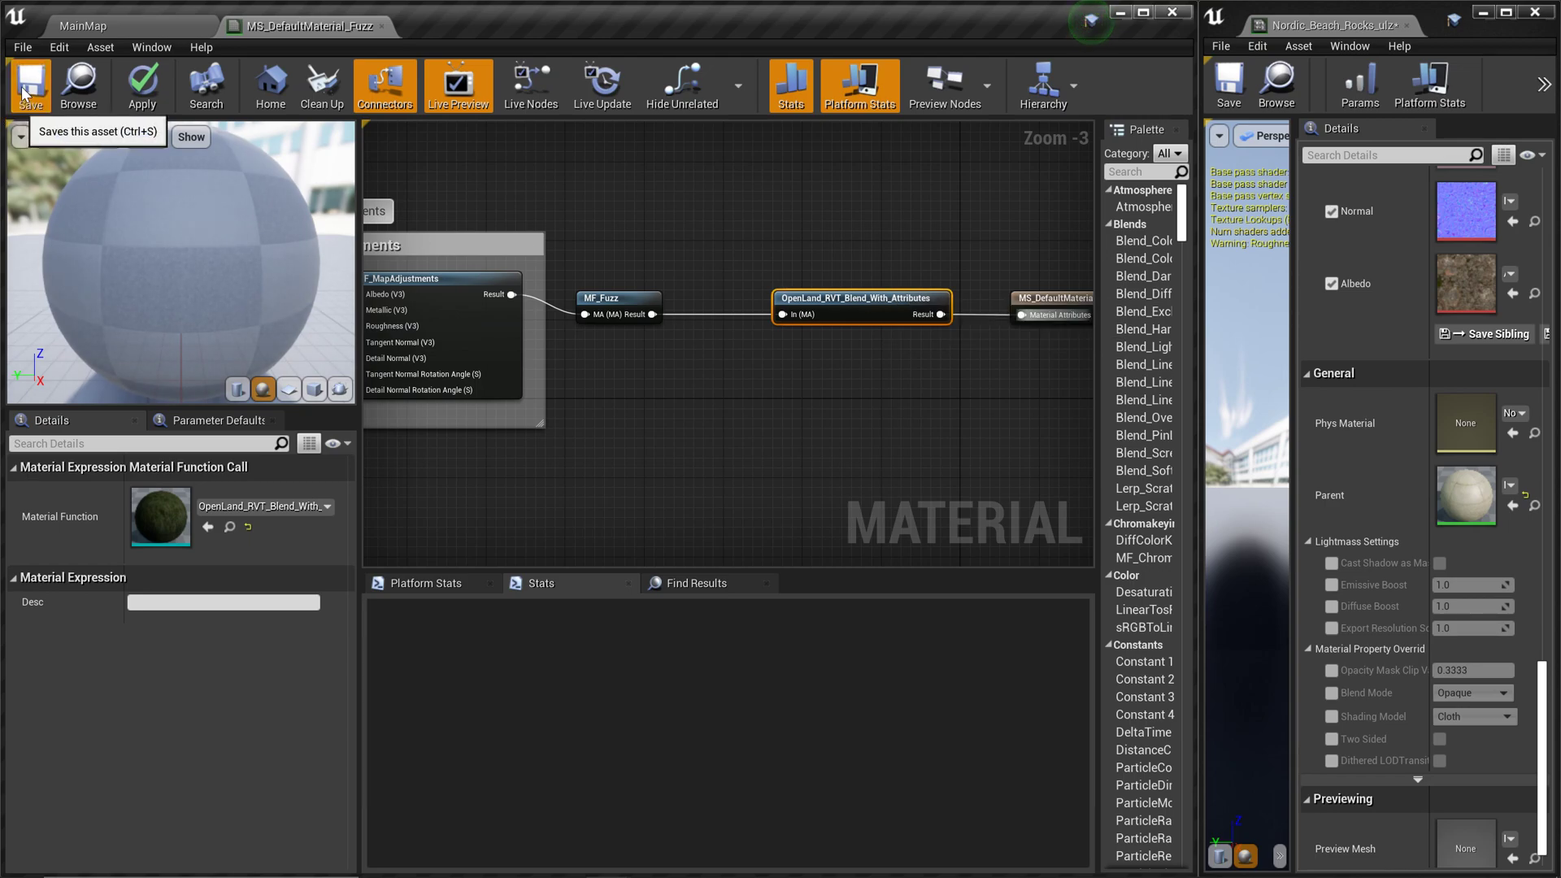
{"action": "left_click", "coordinate": [30, 86]}
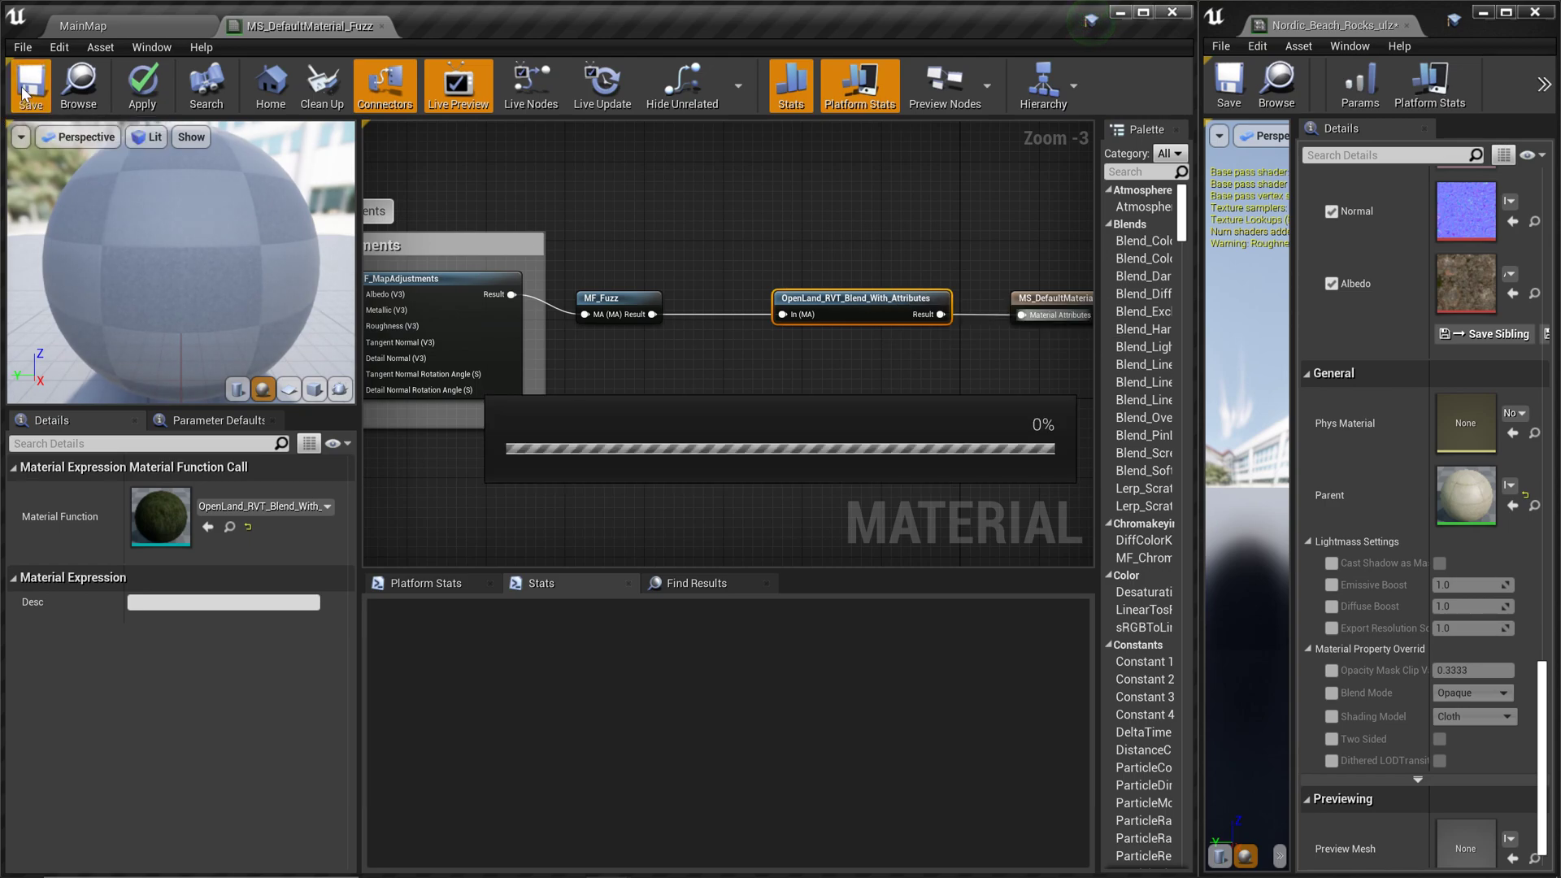
Step: Return to the MainMap level, frame the rocks and filter the rock material instance's parameters by "Open"
{"action": "left_click", "coordinate": [131, 28]}
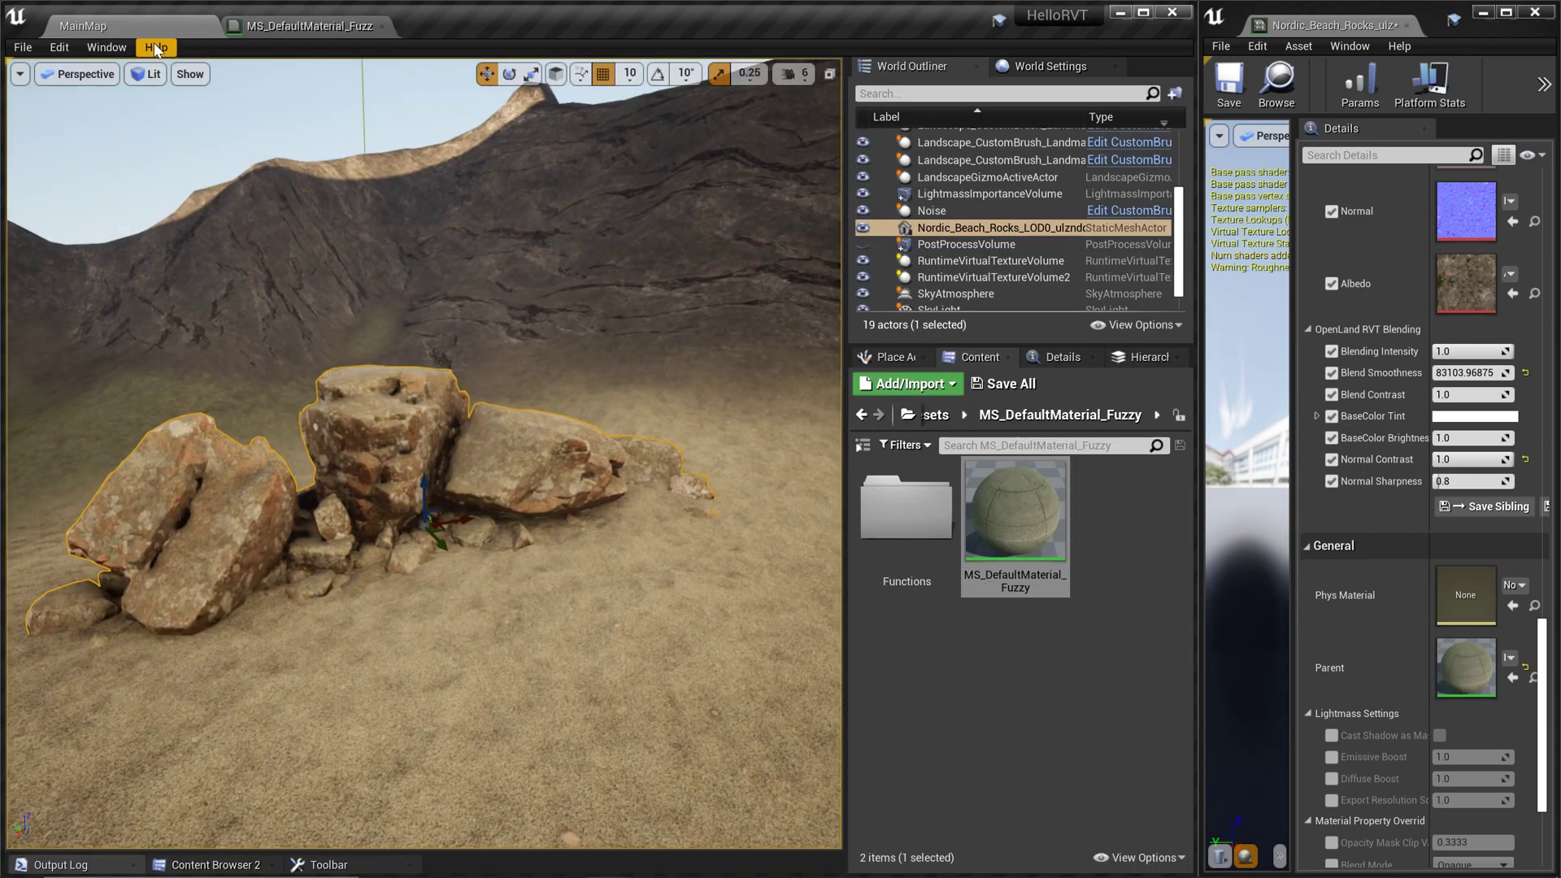
{"action": "left_click", "coordinate": [443, 464]}
{"action": "right_click_drag", "start_coordinate": [443, 464], "coordinate": [607, 568]}
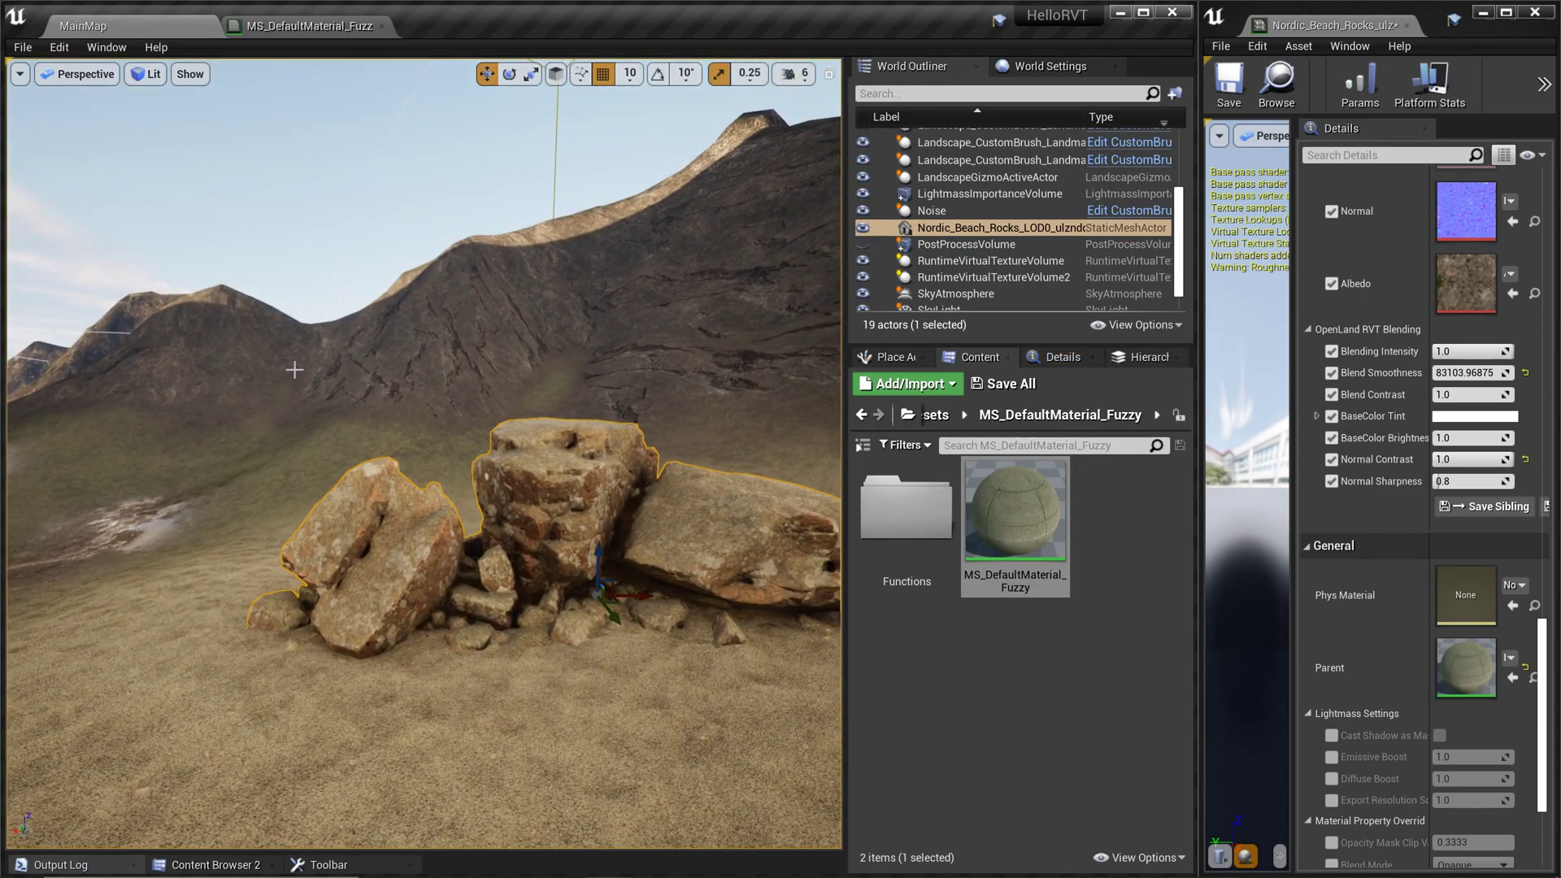
{"action": "left_click", "coordinate": [1387, 159]}
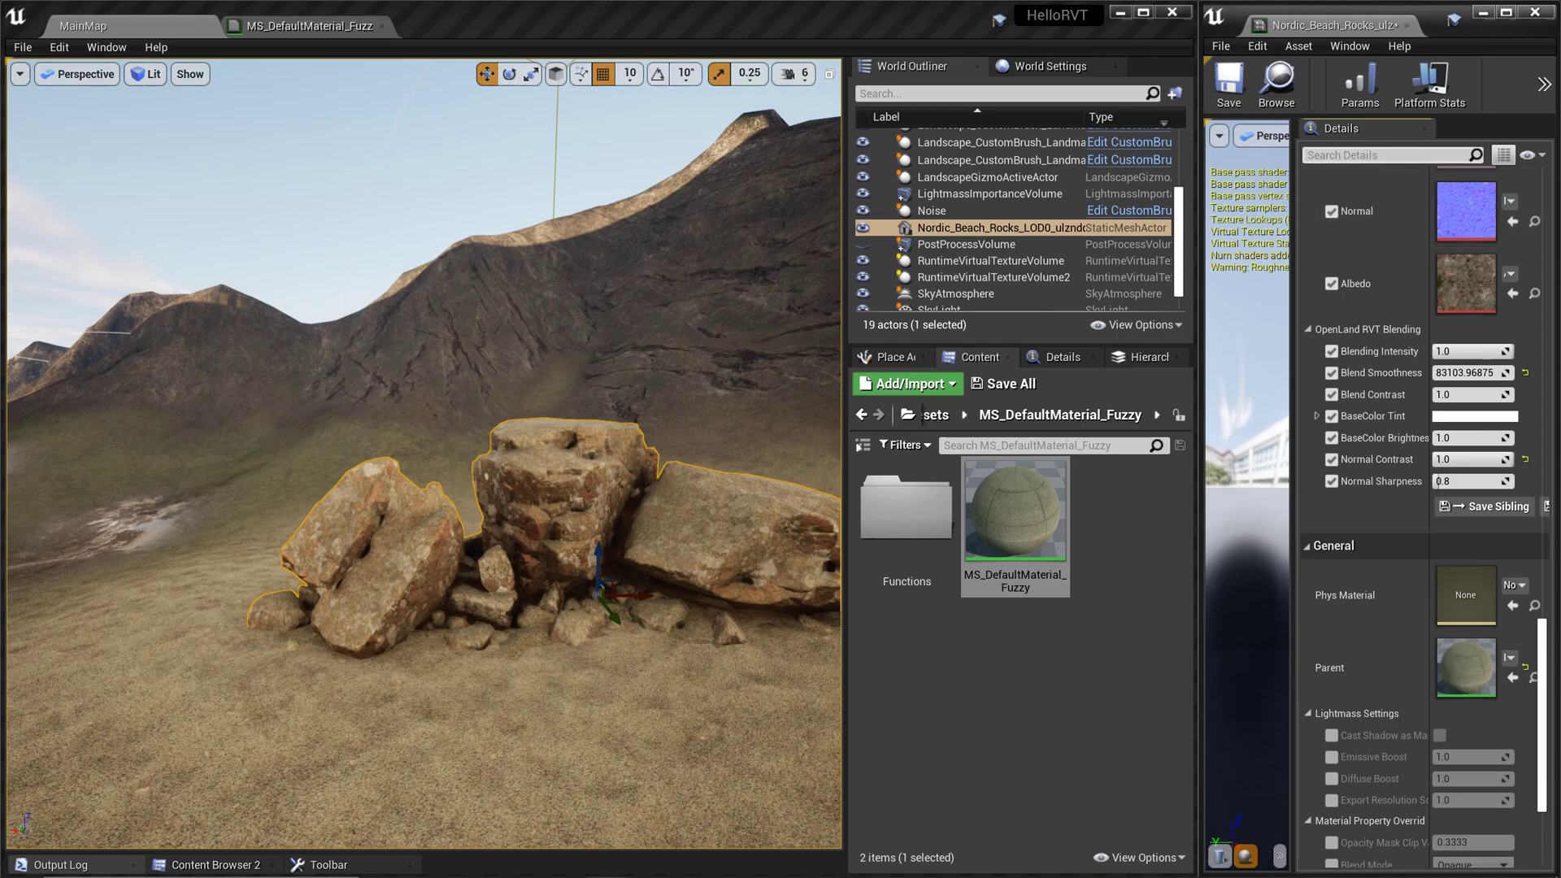
{"action": "type", "text": "Open"}
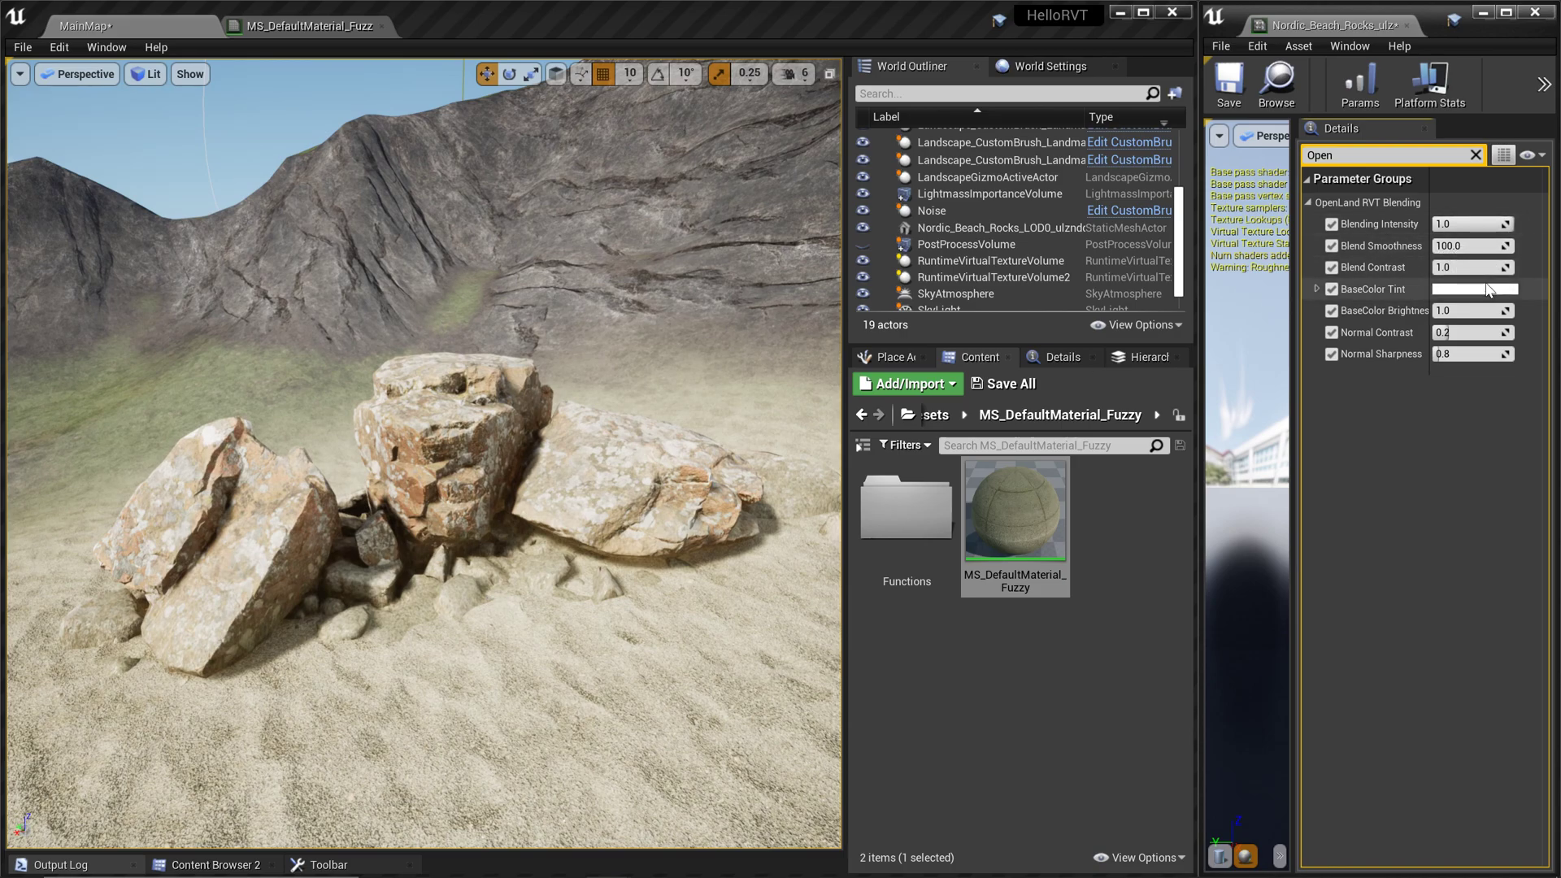
Step: Raise the Nordic_Beach_Rocks mesh above the sand, lower it back into the ground and select the landscape
{"action": "left_click", "coordinate": [527, 480]}
{"action": "left_click_drag", "start_coordinate": [504, 525], "coordinate": [502, 382]}
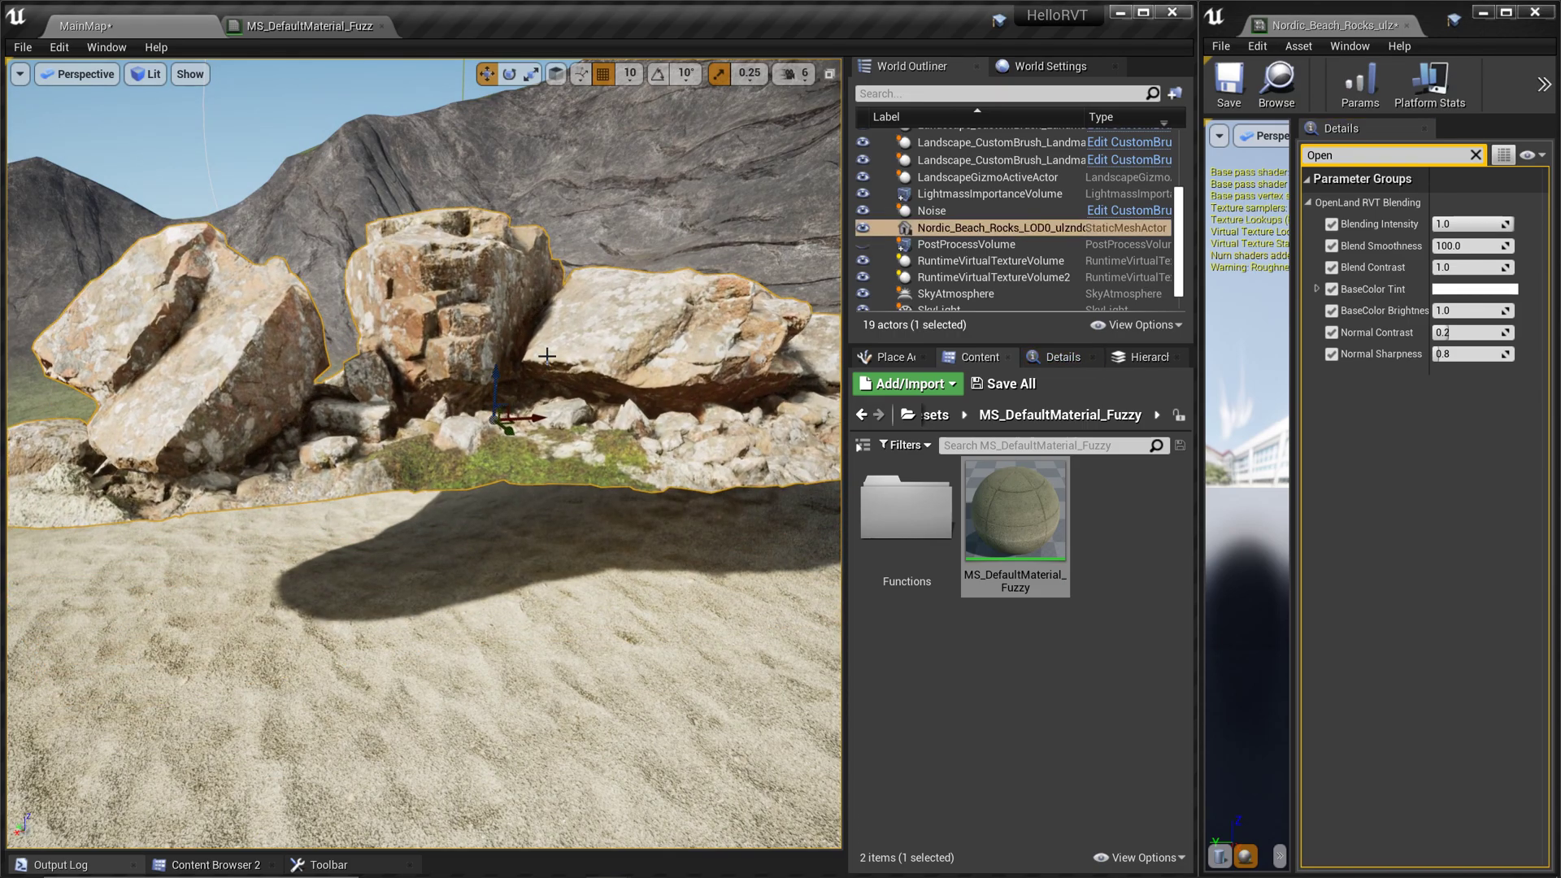
{"action": "key", "text": "f"}
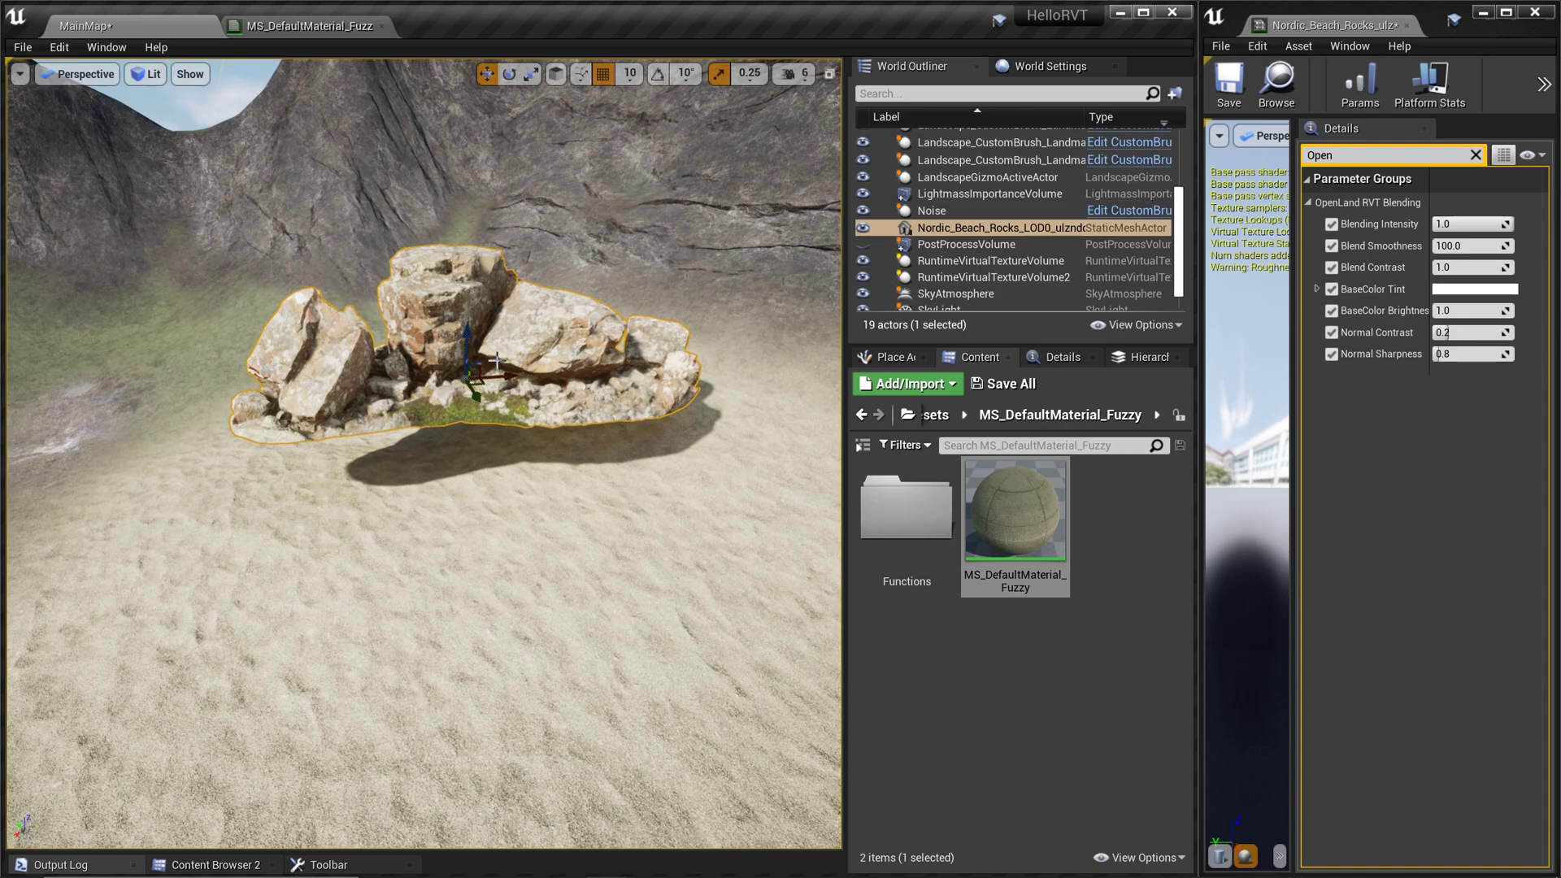
{"action": "right_click_drag", "start_coordinate": [498, 361], "coordinate": [520, 423]}
{"action": "scroll", "coordinate": [537, 326], "scroll_direction": "up", "scroll_amount": 3}
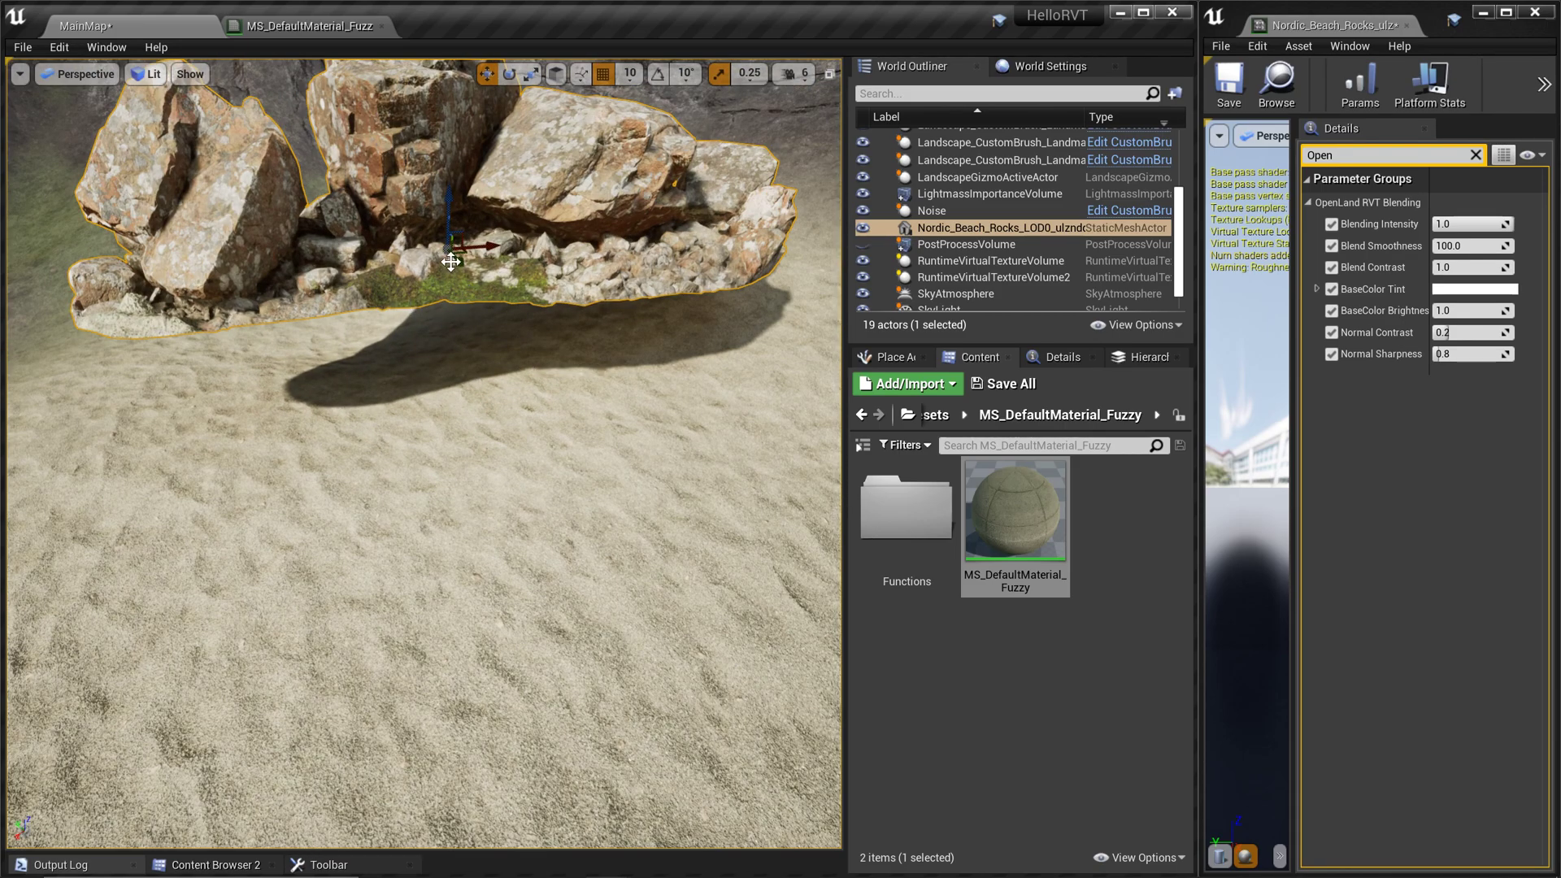
{"action": "left_click_drag", "start_coordinate": [459, 207], "coordinate": [457, 310]}
{"action": "left_click", "coordinate": [626, 467]}
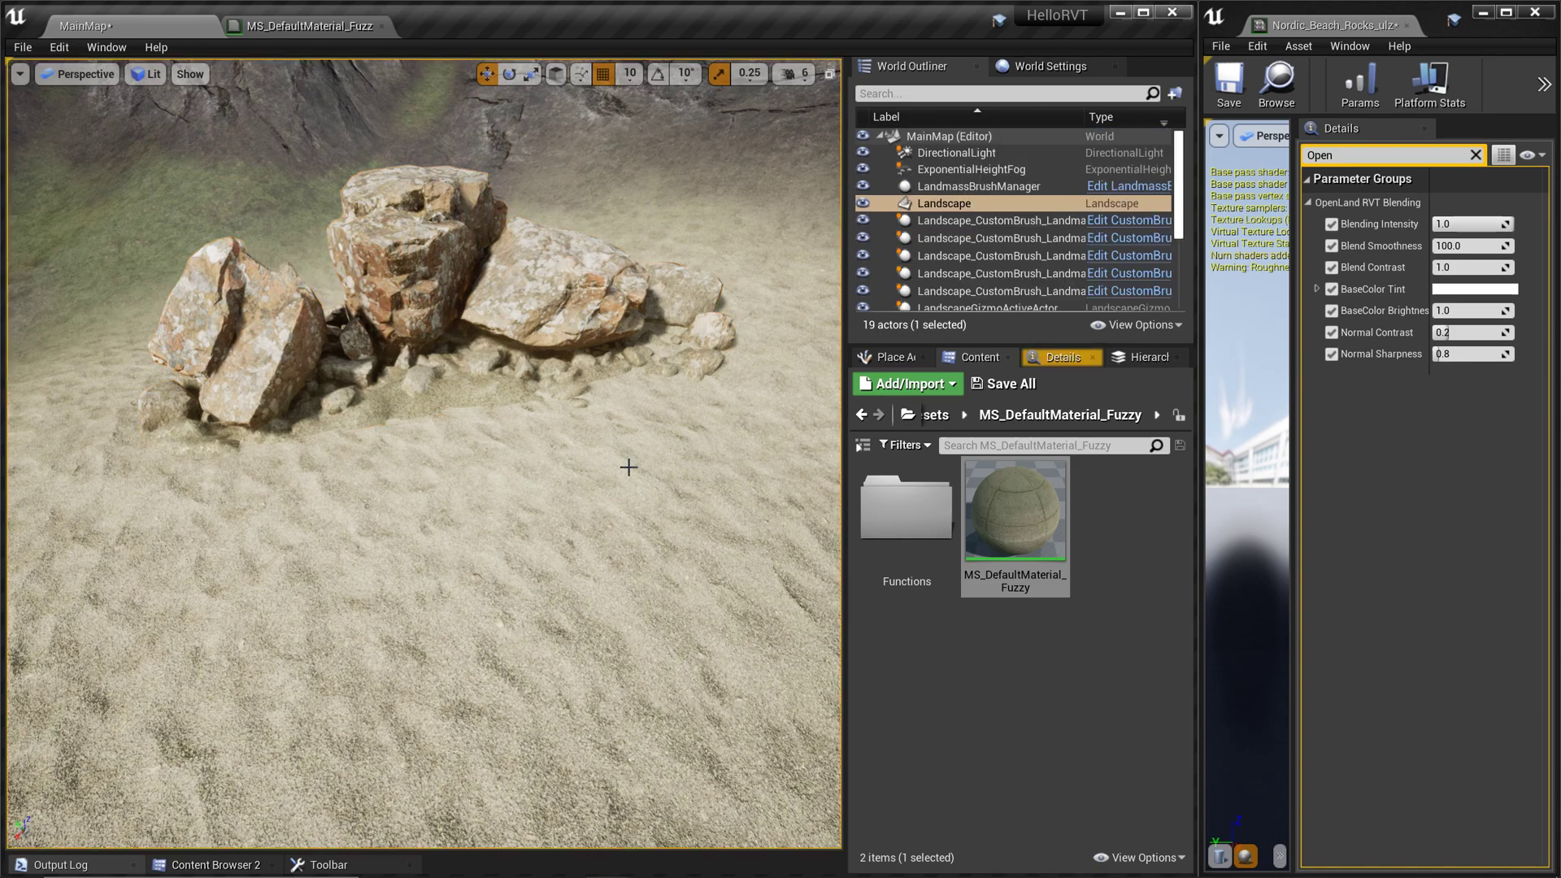
Step: Raise the rock instance's Blend Smoothness to about 4081 and inspect the sand blending on the rocks
{"action": "scroll", "coordinate": [665, 445], "scroll_direction": "up", "scroll_amount": 3}
{"action": "right_click_drag", "start_coordinate": [665, 445], "coordinate": [665, 333]}
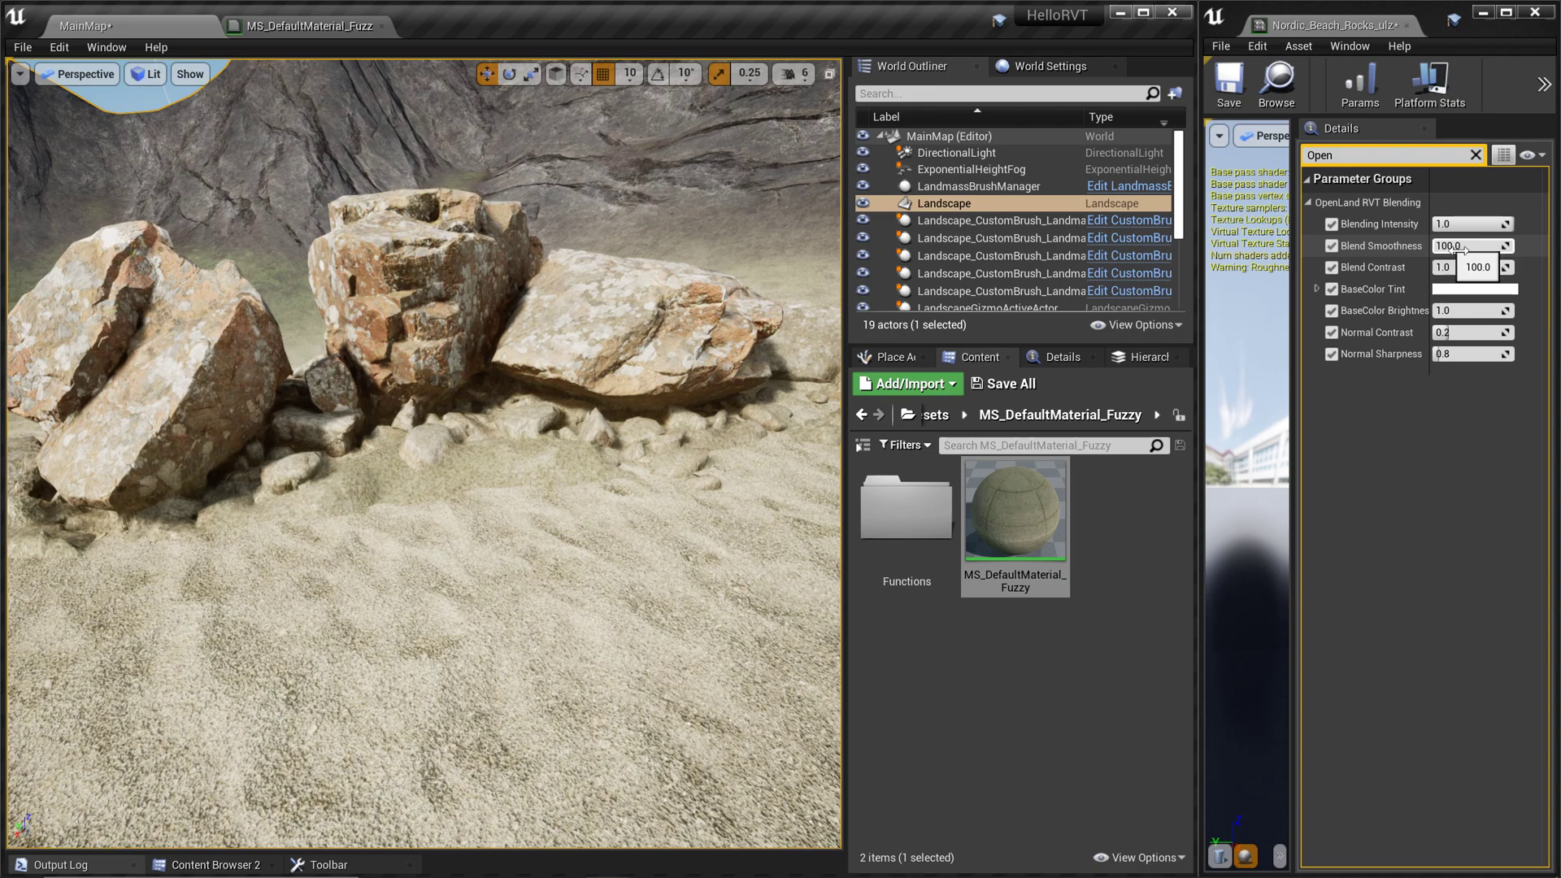
{"action": "left_click_drag", "start_coordinate": [1462, 249], "coordinate": [1520, 249]}
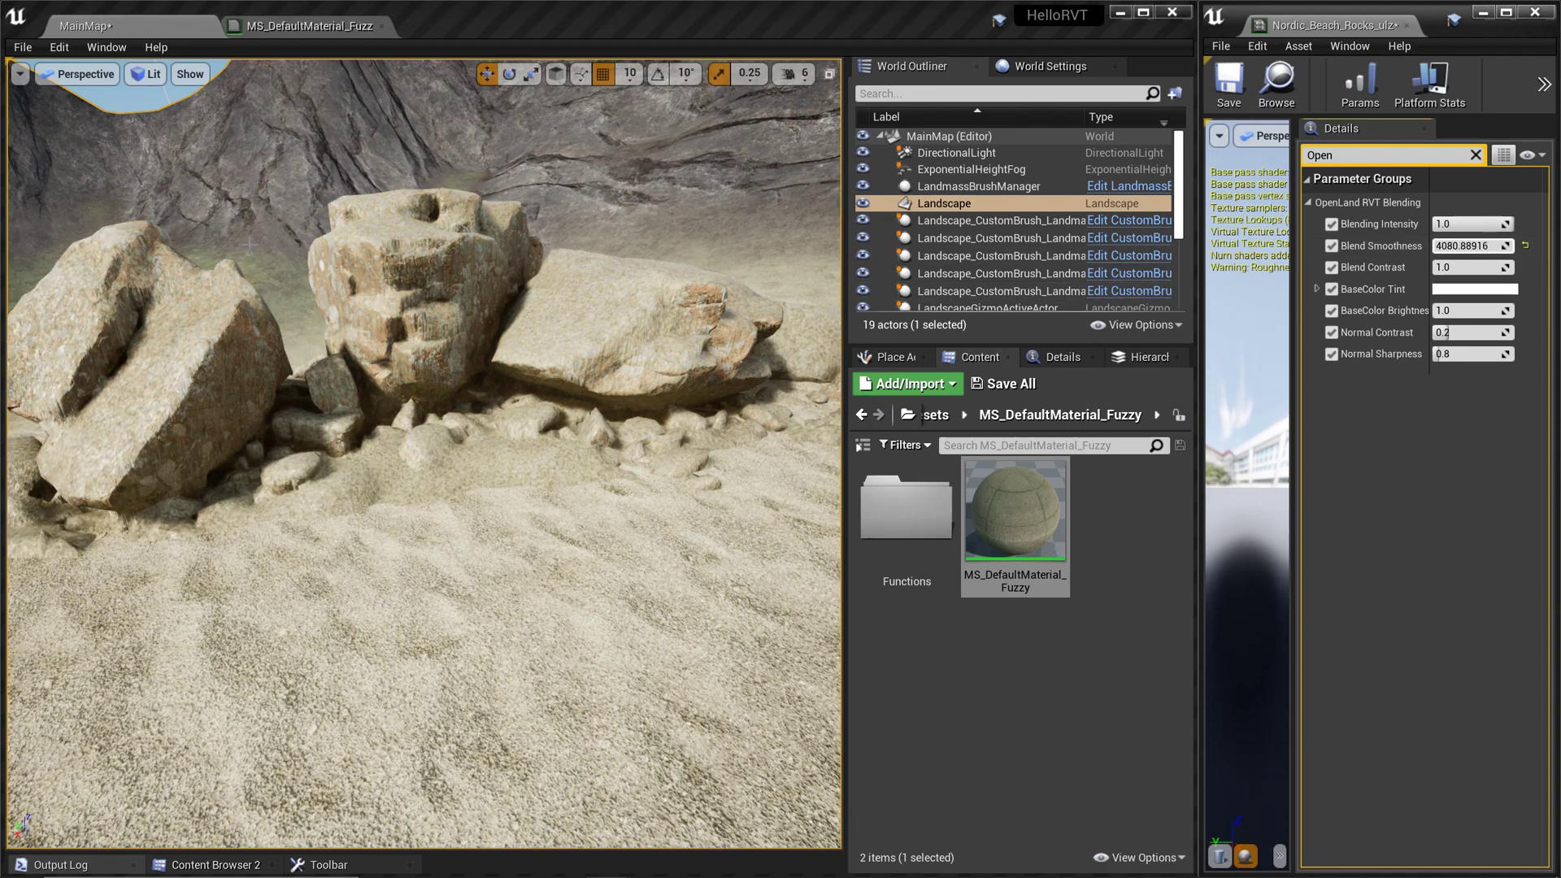
{"action": "scroll", "coordinate": [250, 244], "scroll_direction": "down", "scroll_amount": 3}
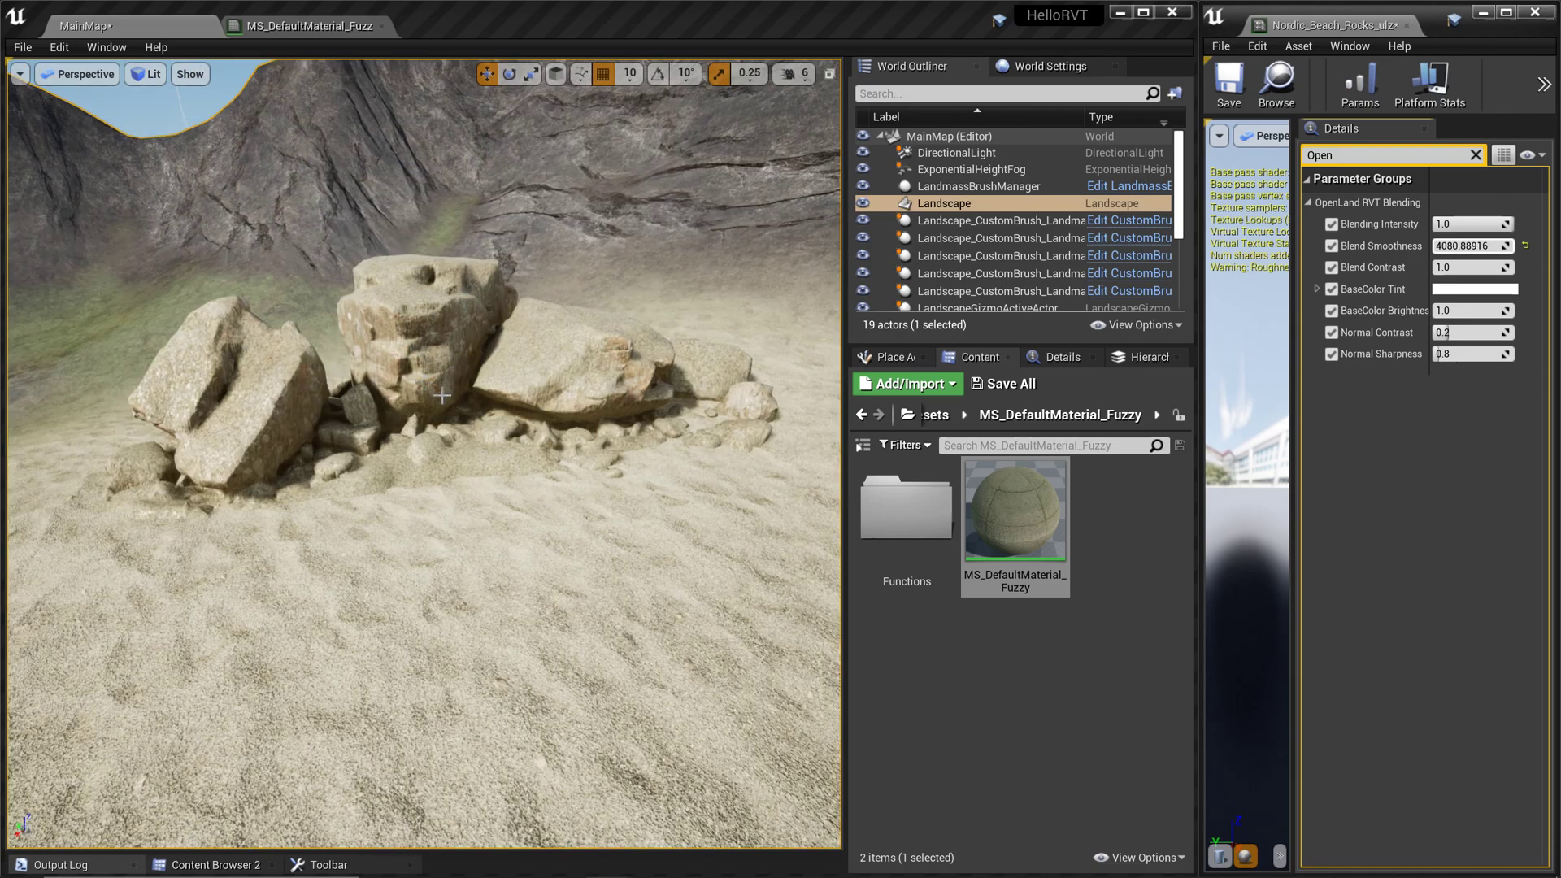
{"action": "scroll", "coordinate": [445, 397], "scroll_direction": "up", "scroll_amount": 3}
{"action": "scroll", "coordinate": [427, 362], "scroll_direction": "up", "scroll_amount": 2}
{"action": "scroll", "coordinate": [422, 361], "scroll_direction": "down", "scroll_amount": 4}
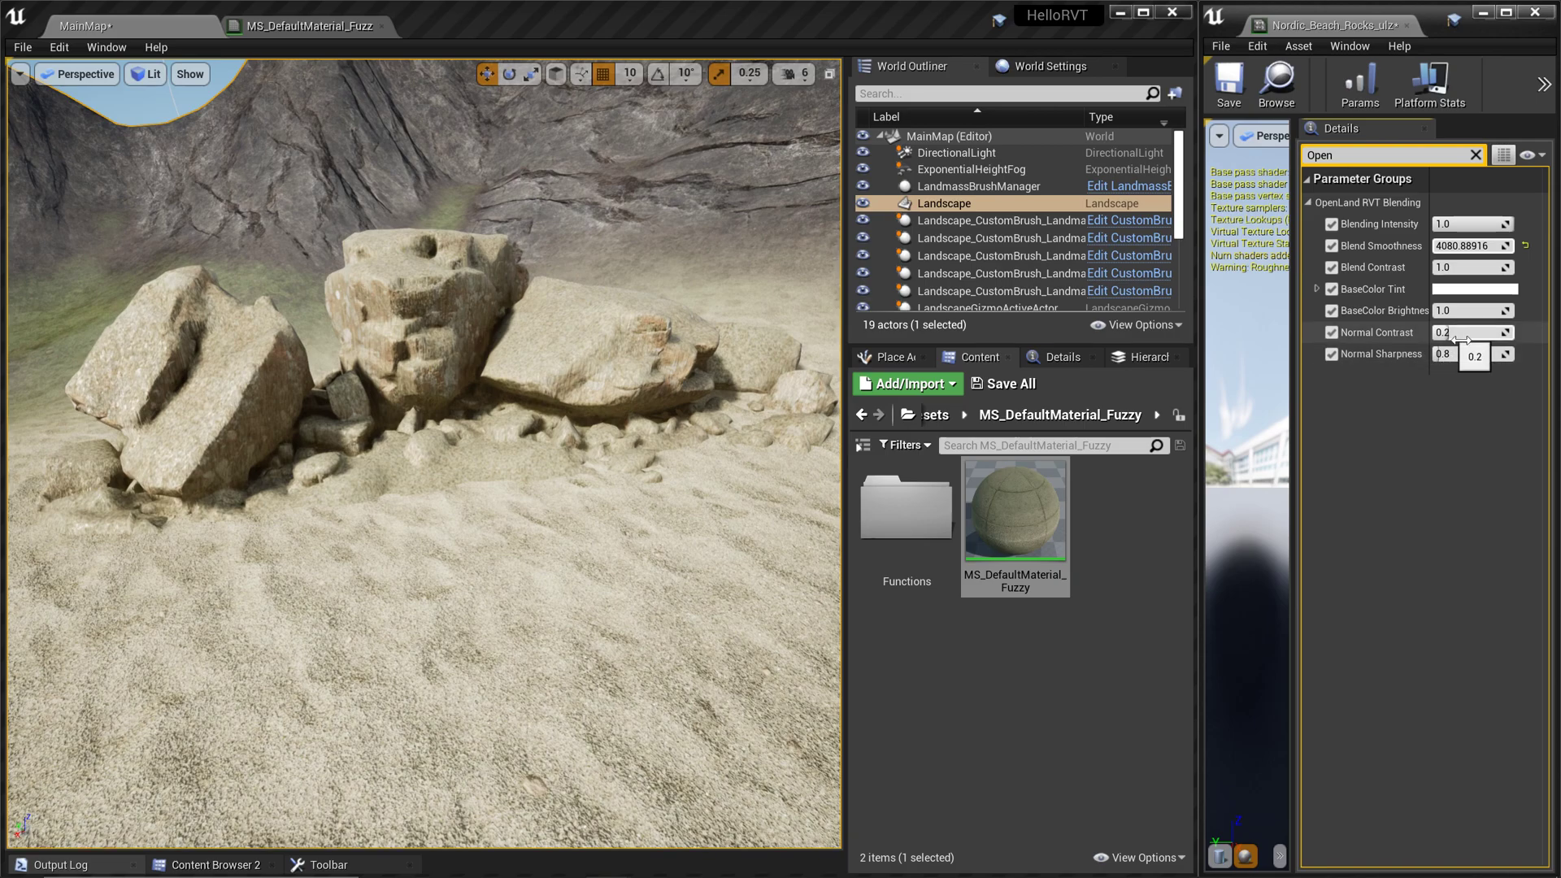
Step: Try Normal Contrast 0.0 and Normal Sharpness 10.0 on the rock instance, and reset both parameters to their defaults
{"action": "left_click_drag", "start_coordinate": [1457, 338], "coordinate": [1504, 355]}
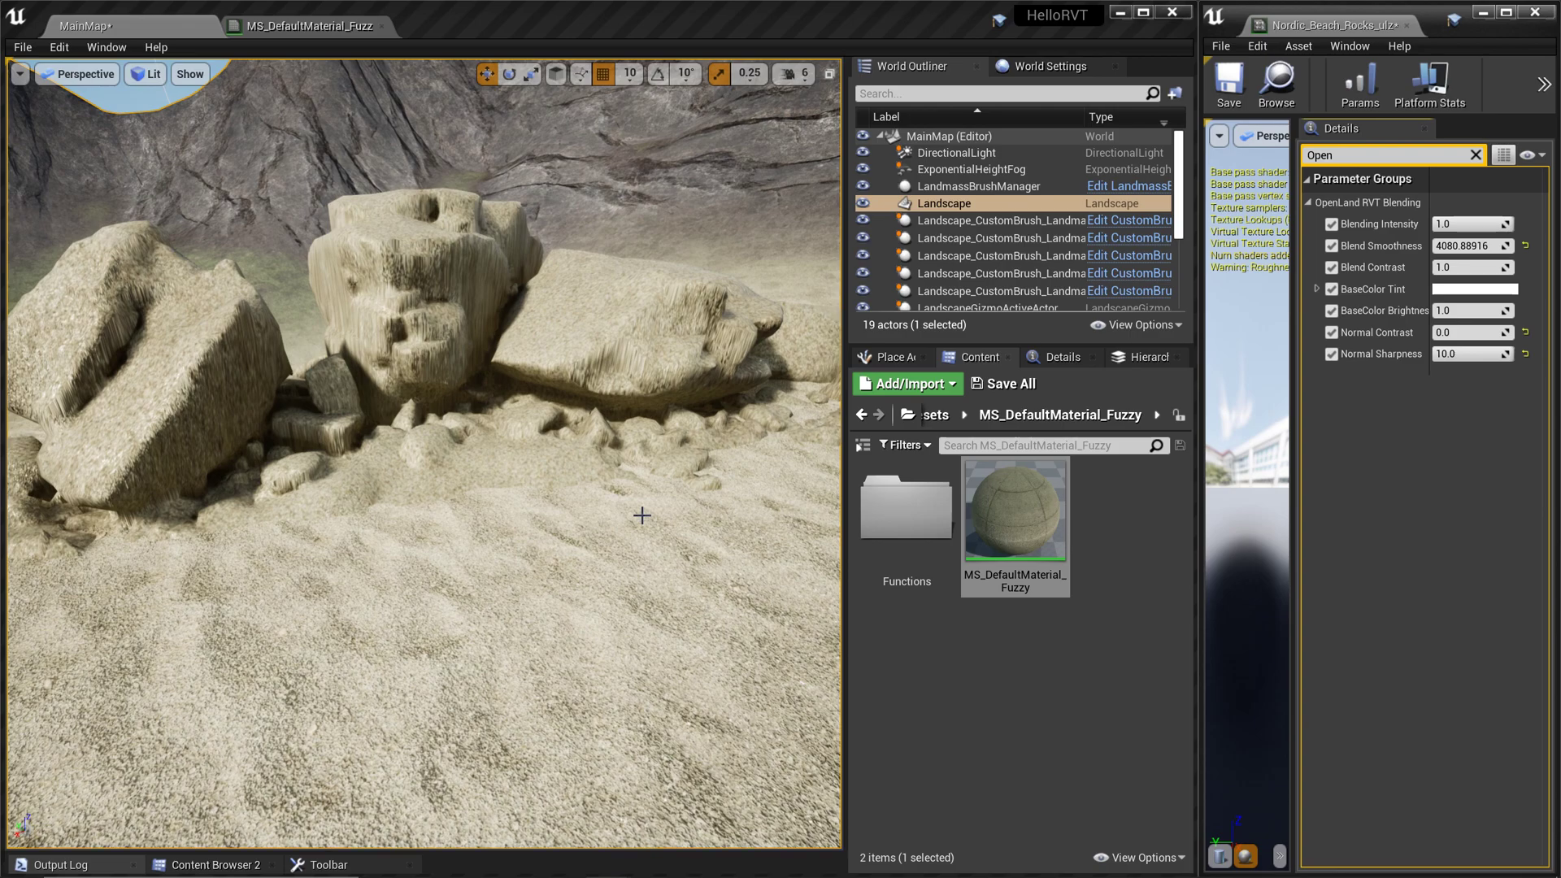
{"action": "left_click", "coordinate": [1524, 332]}
{"action": "left_click", "coordinate": [1524, 354]}
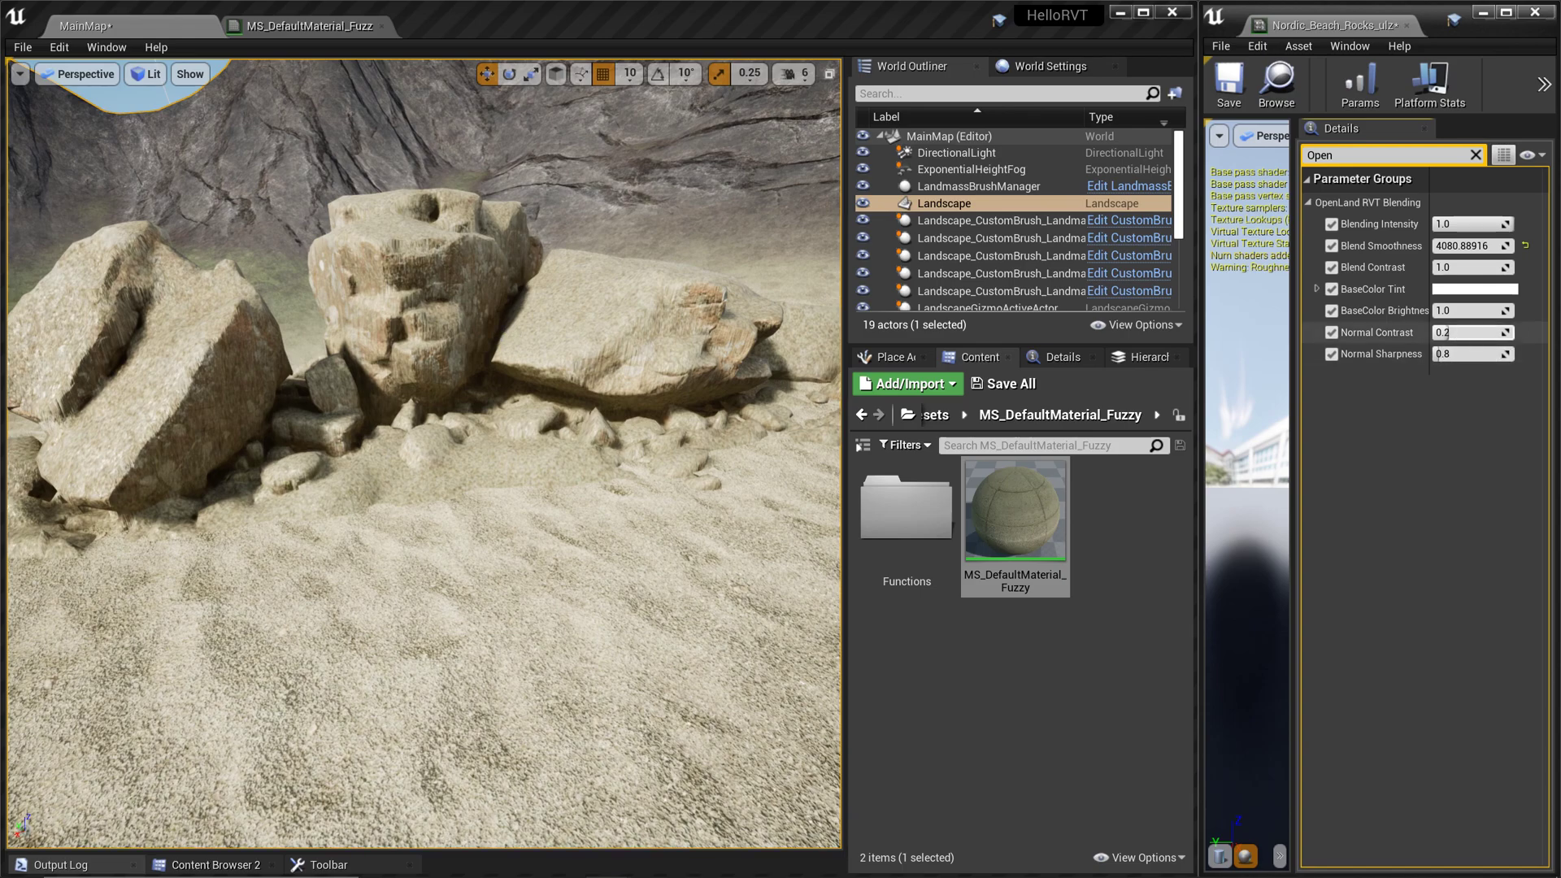
Step: Set the rock instance's Normal Contrast to about 0.763 and check the rocks from farther away
{"action": "mouse_move", "coordinate": [1444, 332]}
{"action": "left_mouse_down"}
{"action": "mouse_move", "coordinate": [1514, 333]}
{"action": "mouse_move", "coordinate": [1470, 333]}
{"action": "left_mouse_up"}
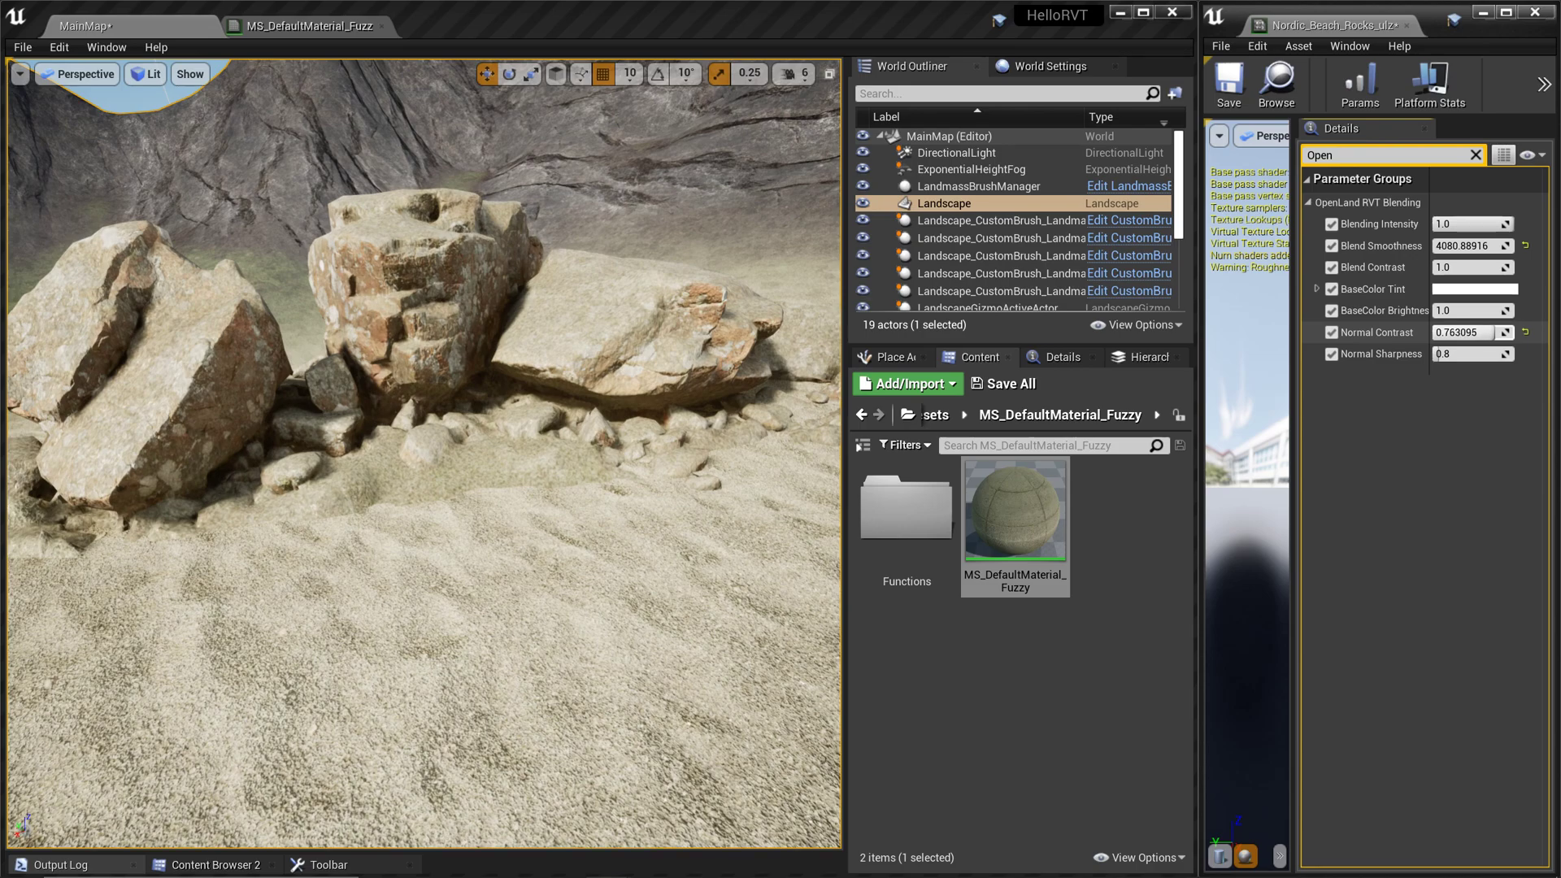
{"action": "scroll", "coordinate": [477, 371], "scroll_direction": "down", "scroll_amount": 3}
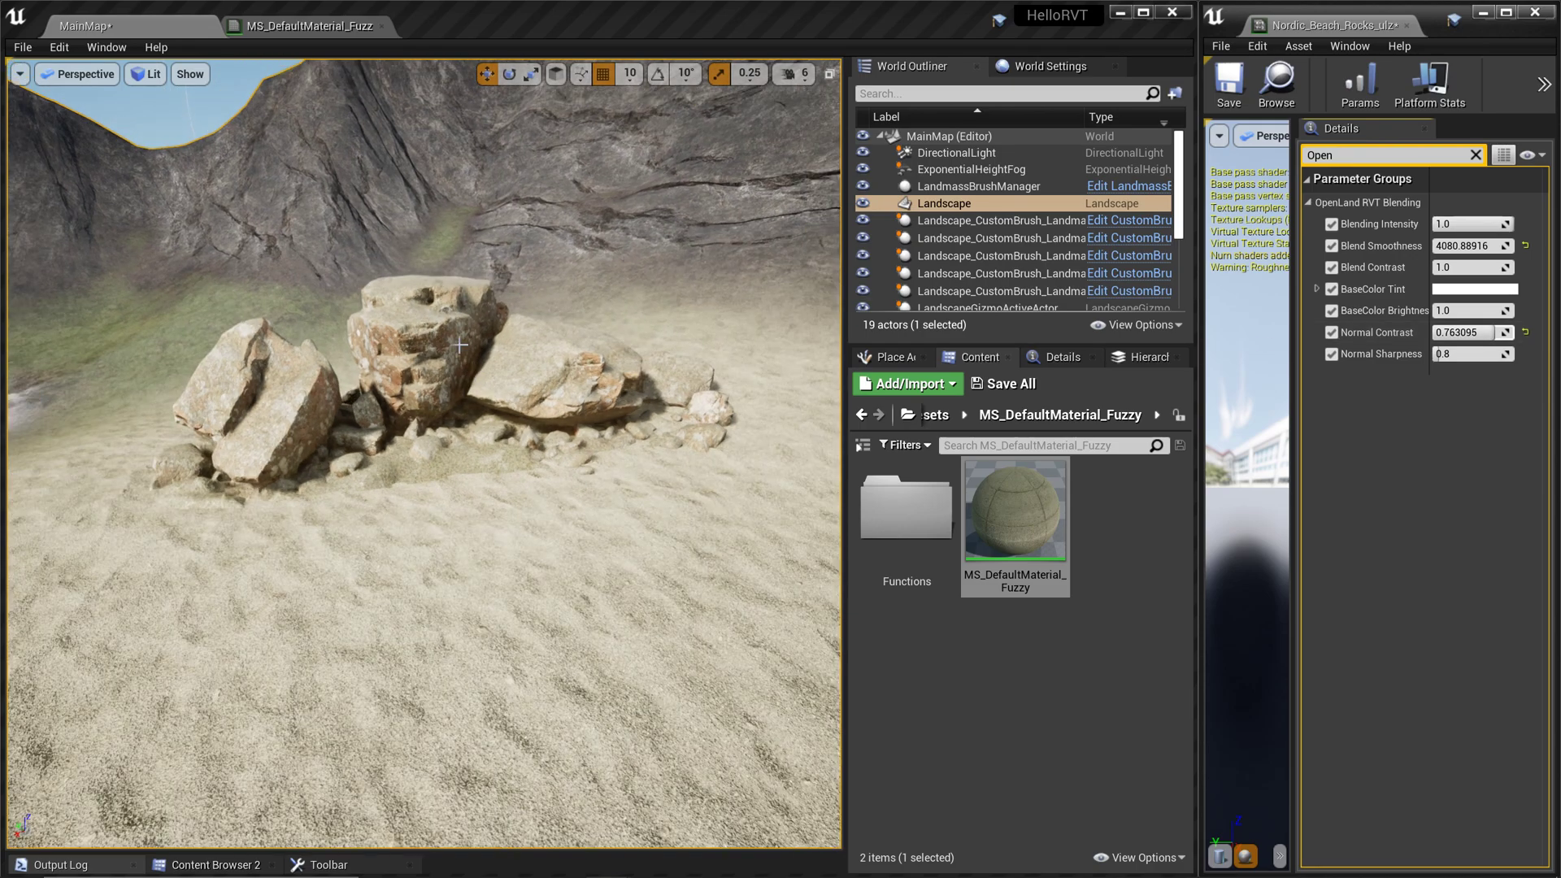
Step: Duplicate the Nordic_Beach_Rocks mesh on the sand with a slight offset from the original
{"action": "left_click", "coordinate": [499, 370]}
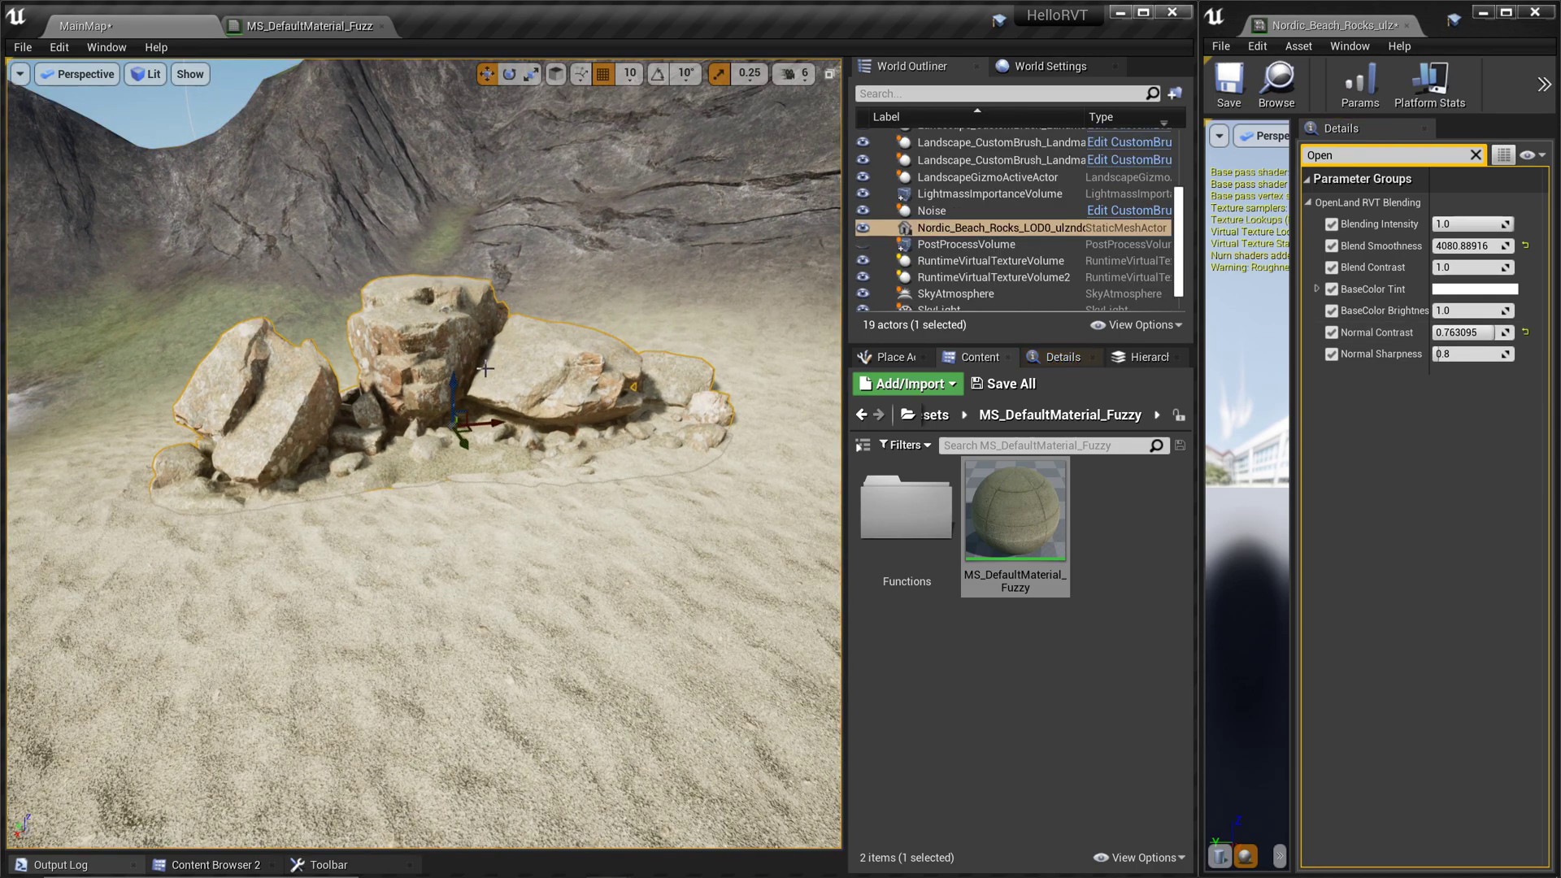
{"action": "mouse_move", "coordinate": [464, 408]}
{"action": "left_mouse_down", "text": "alt"}
{"action": "mouse_move", "coordinate": [465, 483]}
{"action": "mouse_move", "coordinate": [482, 409]}
{"action": "left_mouse_up", "text": "alt"}
{"action": "scroll", "coordinate": [488, 418], "scroll_direction": "up", "scroll_amount": 5}
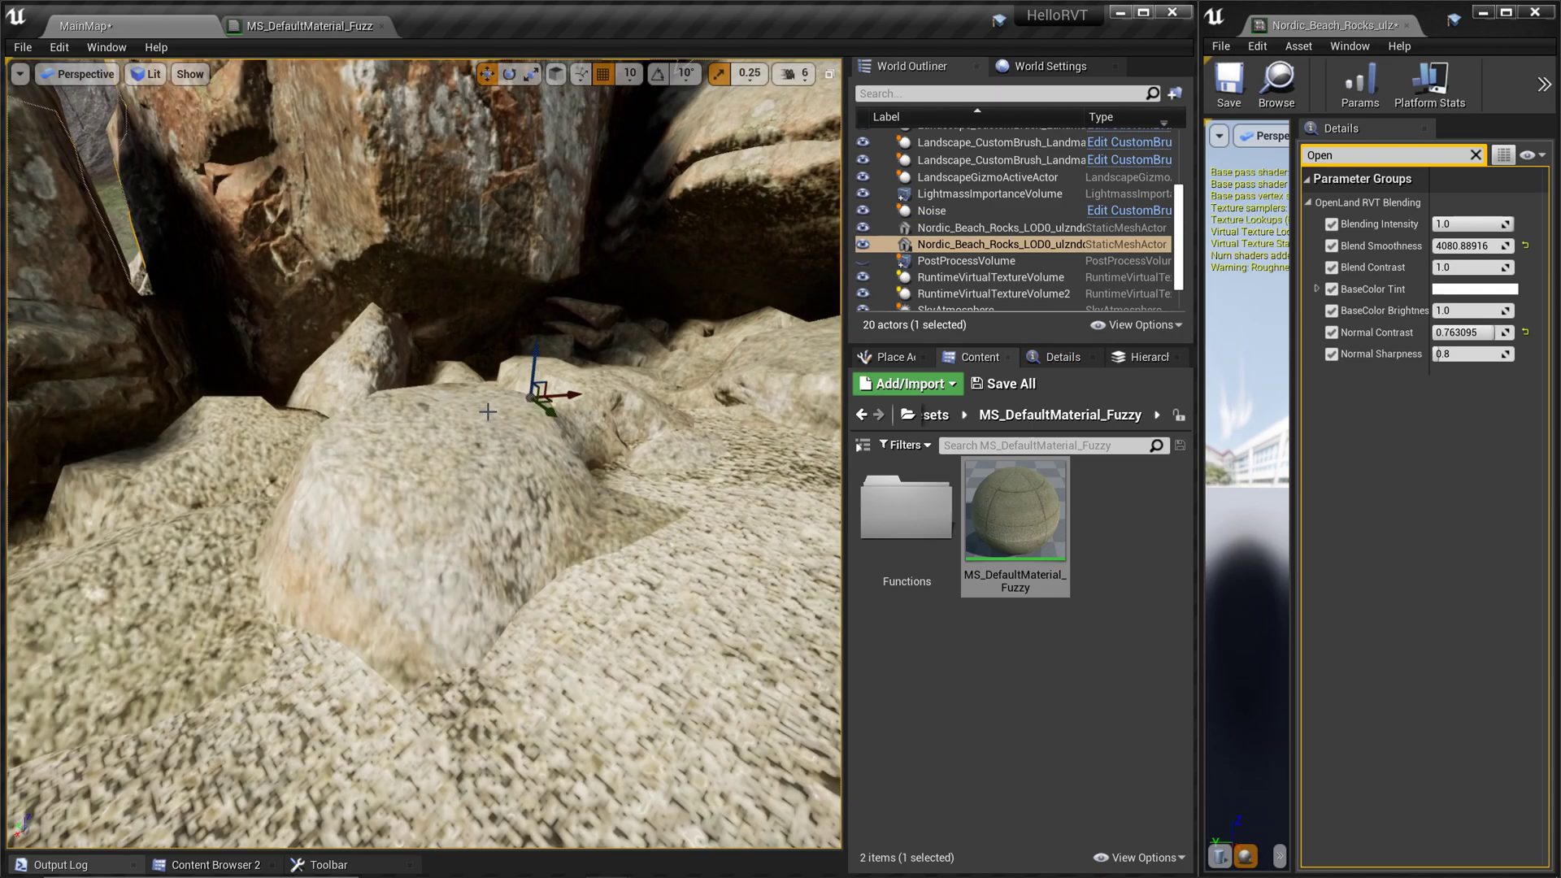
{"action": "scroll", "coordinate": [455, 421], "scroll_direction": "down", "scroll_amount": 4}
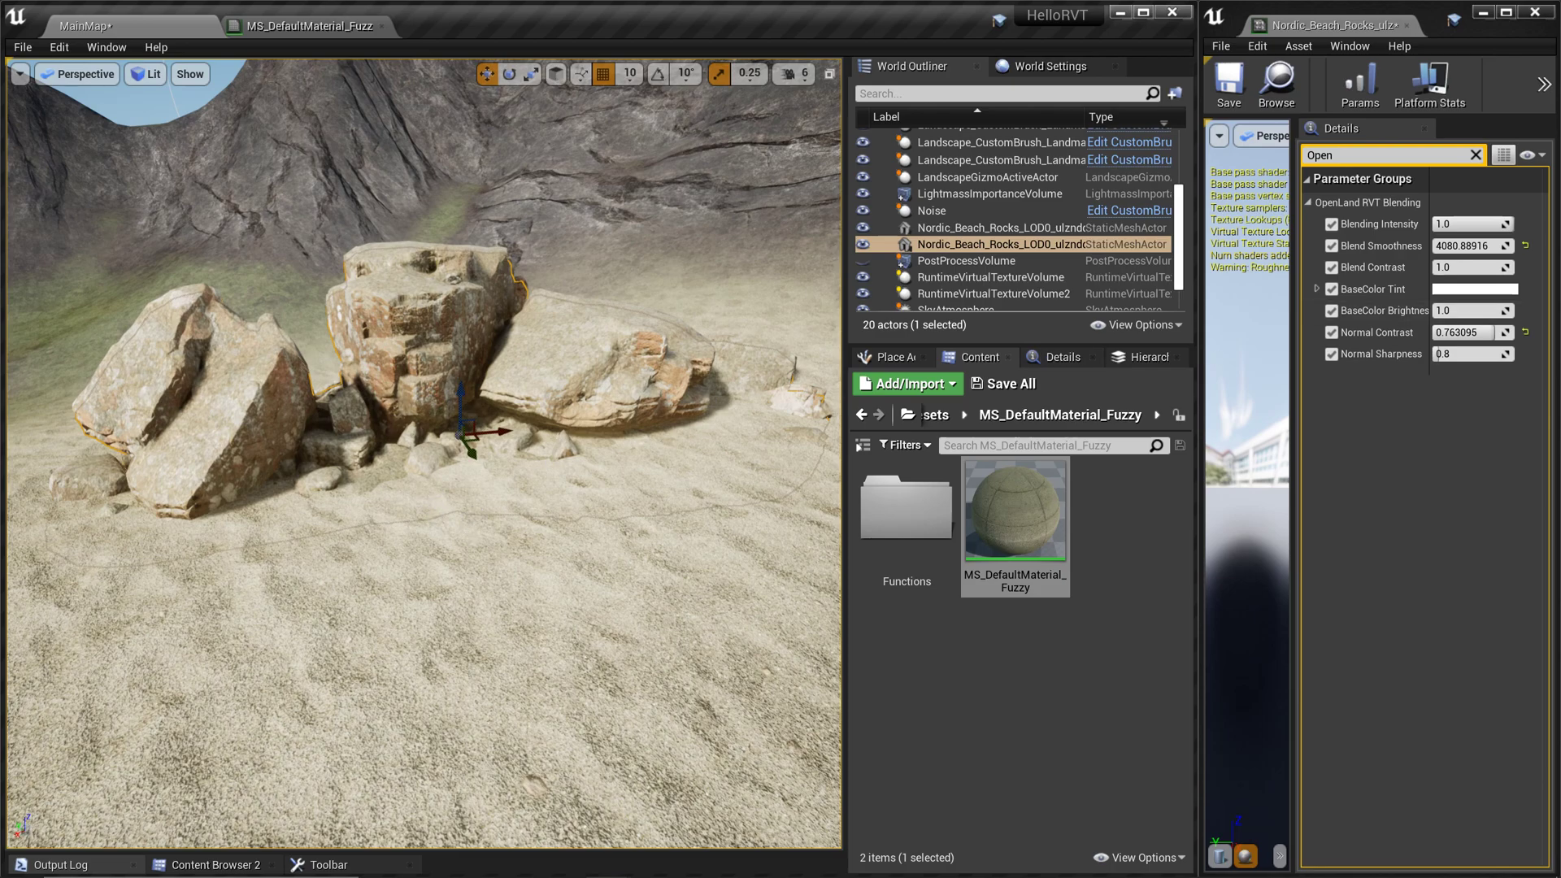
{"action": "mouse_move", "coordinate": [1509, 227]}
{"action": "left_mouse_down"}
{"action": "mouse_move", "coordinate": [1443, 227]}
{"action": "mouse_move", "coordinate": [1509, 227]}
{"action": "left_mouse_up"}
{"action": "scroll", "coordinate": [589, 464], "scroll_direction": "down", "scroll_amount": 3}
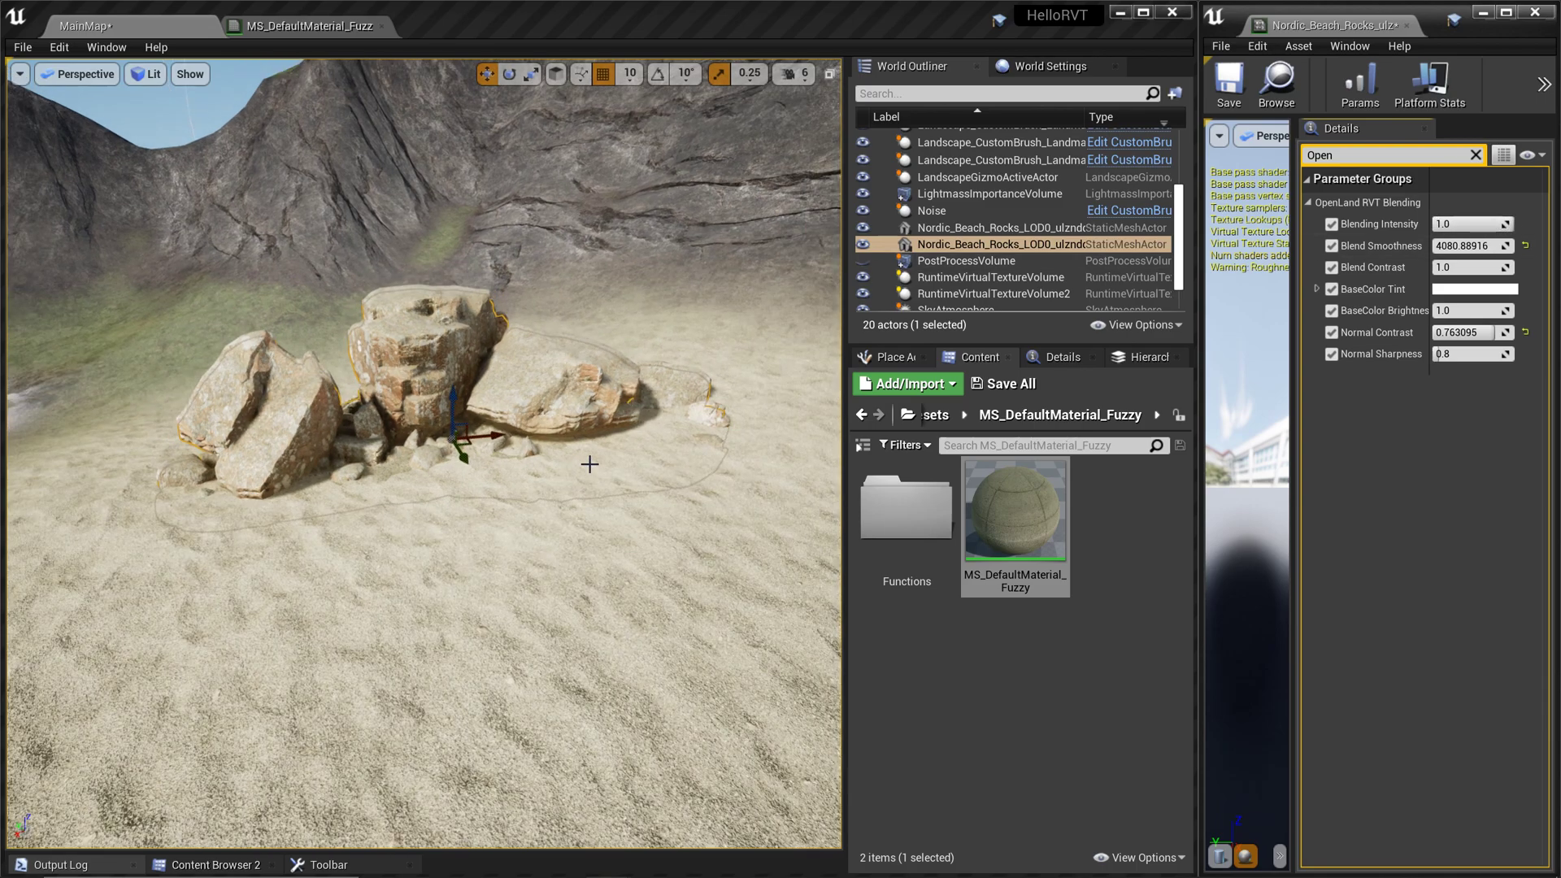
Step: Move the duplicated rocks from the sand onto the brown gravel ground and set their height against it
{"action": "right_click_drag", "start_coordinate": [561, 490], "coordinate": [561, 515]}
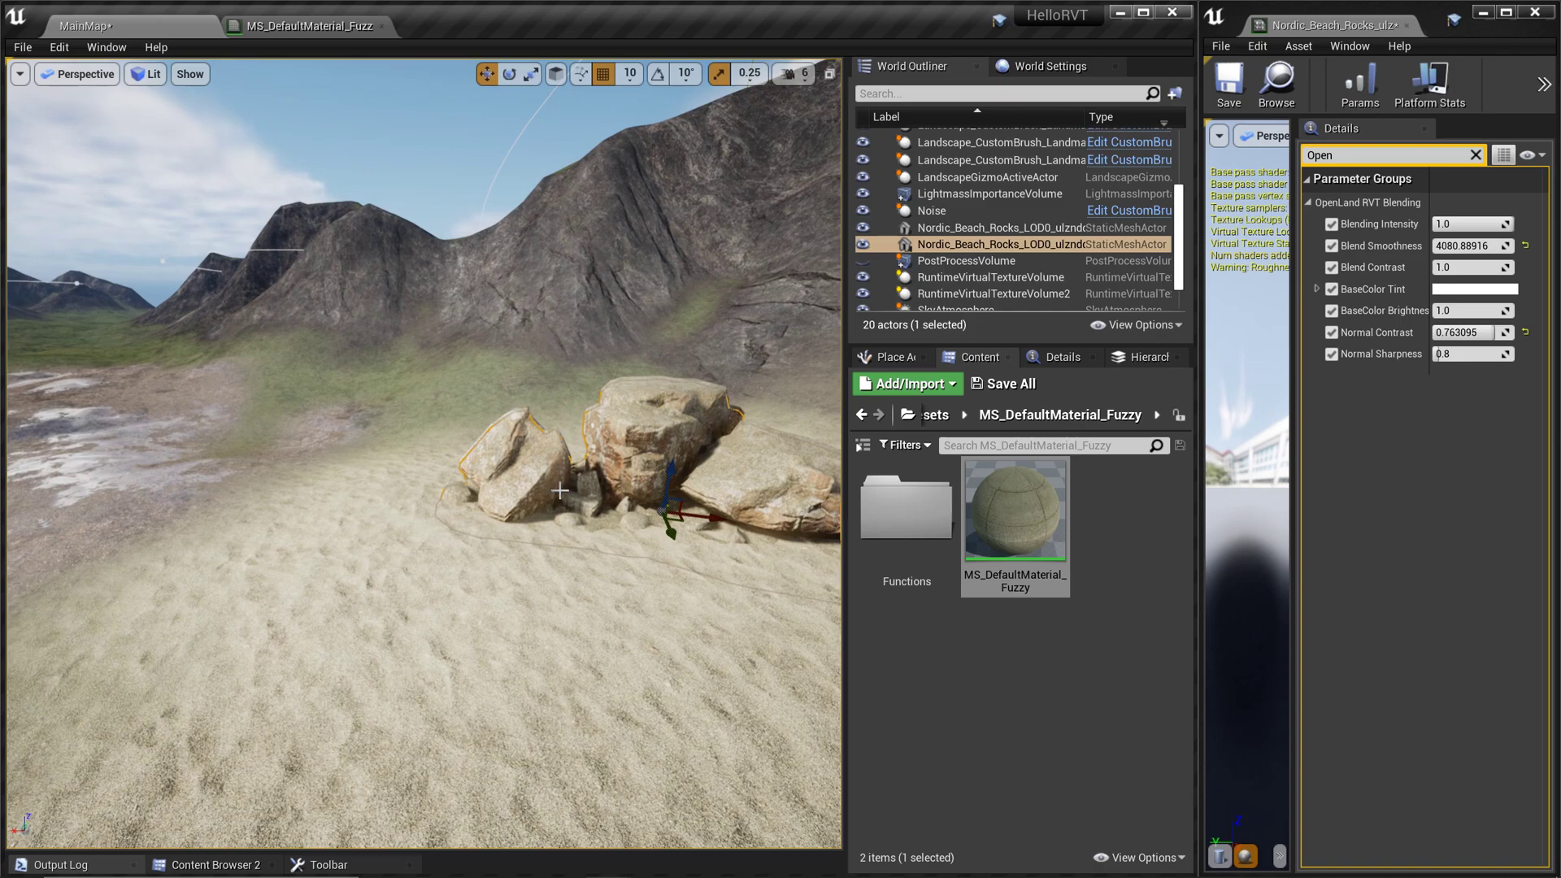
{"action": "left_click_drag", "start_coordinate": [710, 518], "coordinate": [118, 489]}
{"action": "key", "text": "f"}
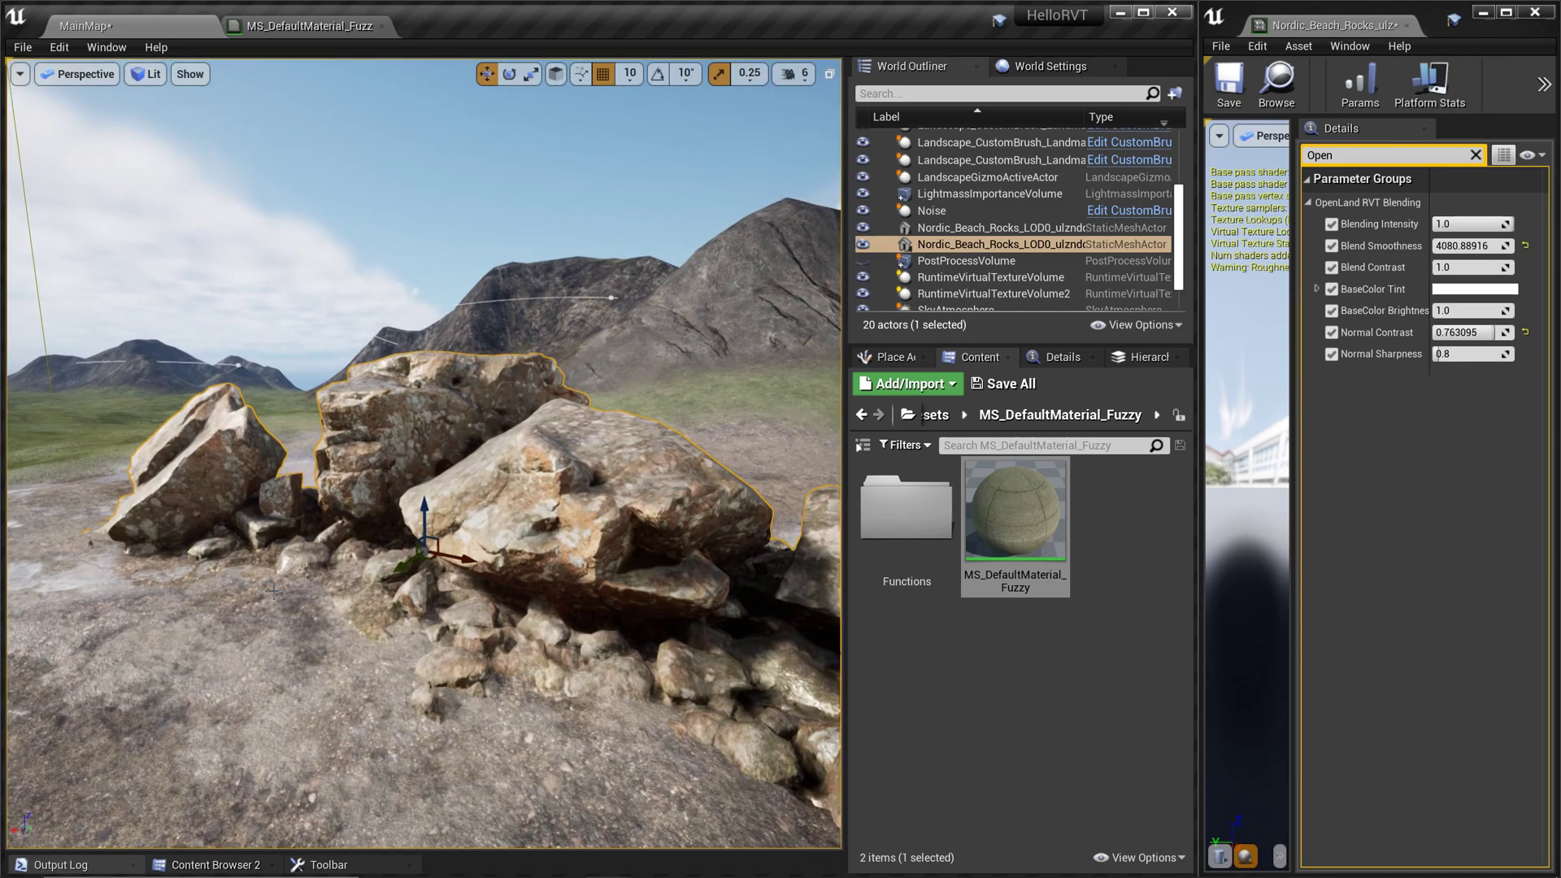
{"action": "left_click_drag", "start_coordinate": [304, 610], "coordinate": [423, 610], "text": "alt"}
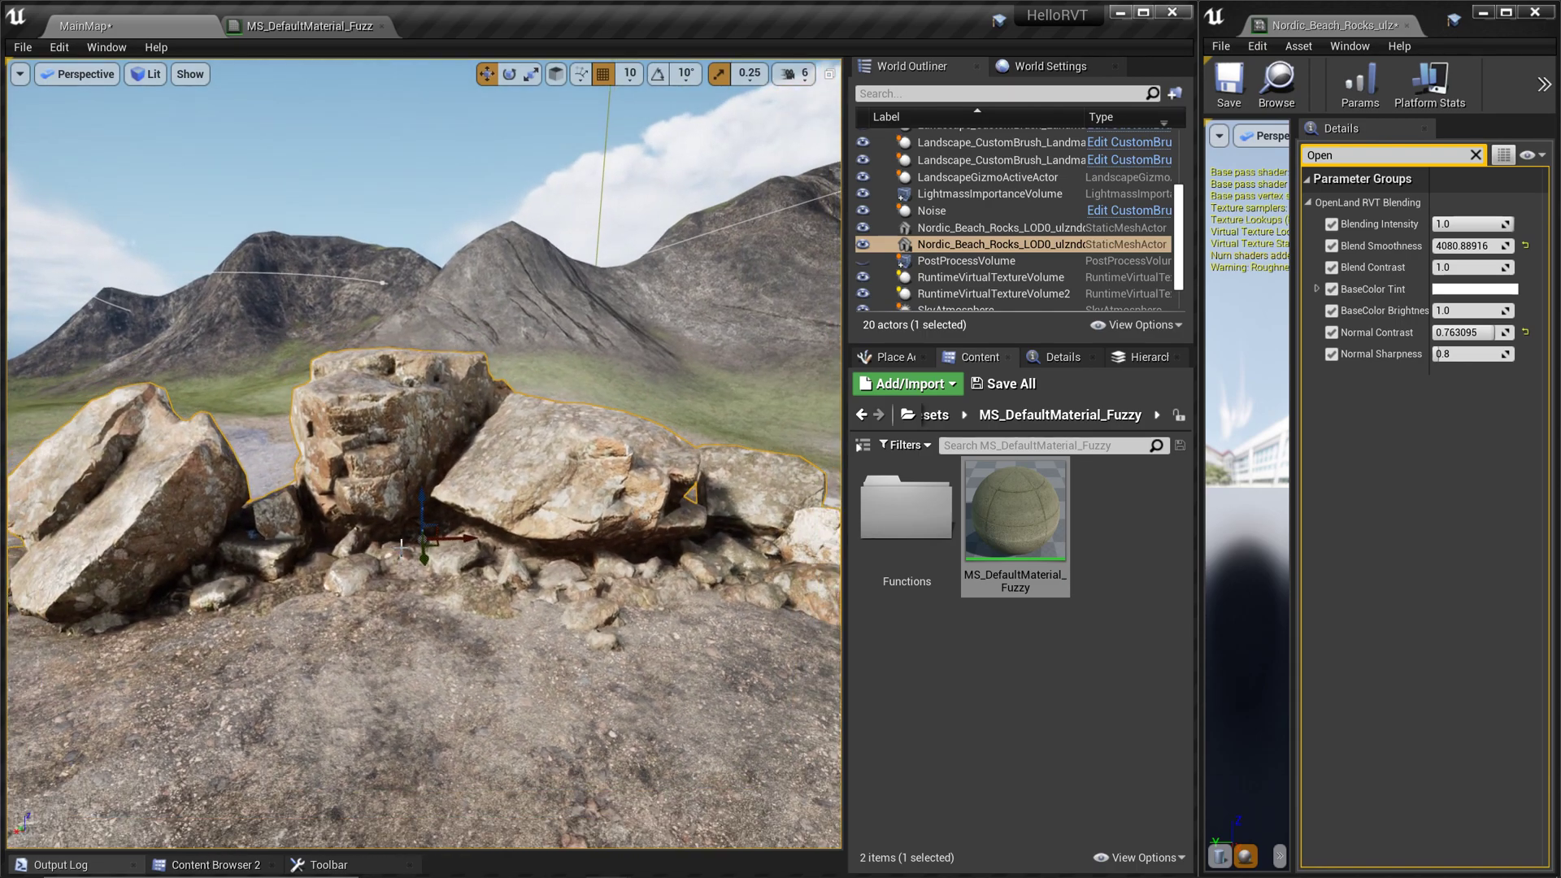
{"action": "mouse_move", "coordinate": [423, 497]}
{"action": "left_mouse_down"}
{"action": "mouse_move", "coordinate": [423, 522]}
{"action": "mouse_move", "coordinate": [423, 496]}
{"action": "left_mouse_up"}
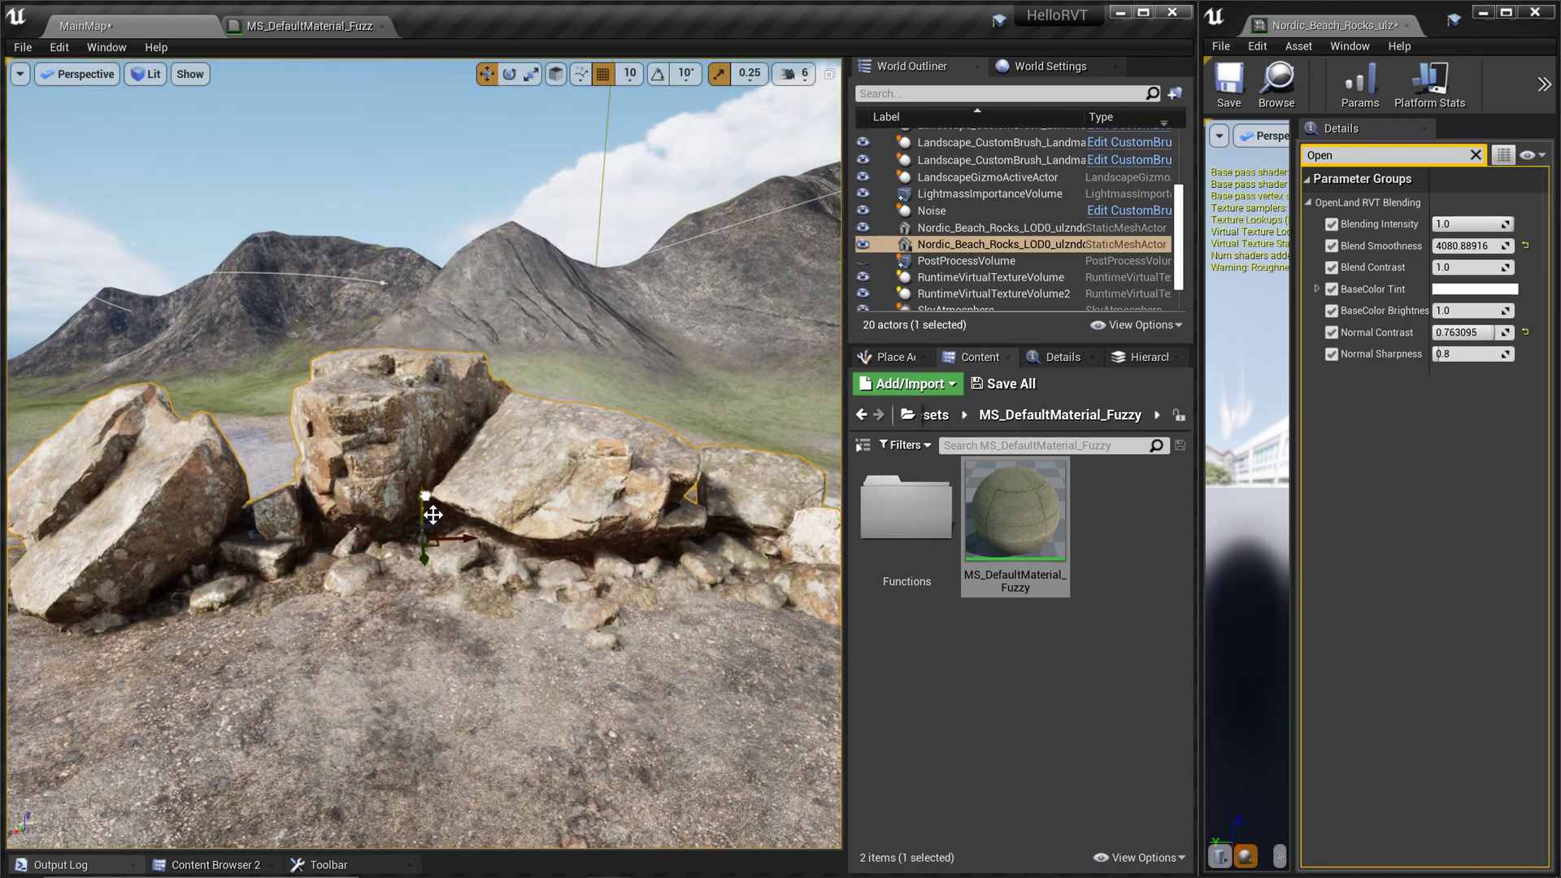
{"action": "scroll", "coordinate": [476, 514], "scroll_direction": "down", "scroll_amount": 1}
{"action": "scroll", "coordinate": [476, 514], "scroll_direction": "up", "scroll_amount": 1}
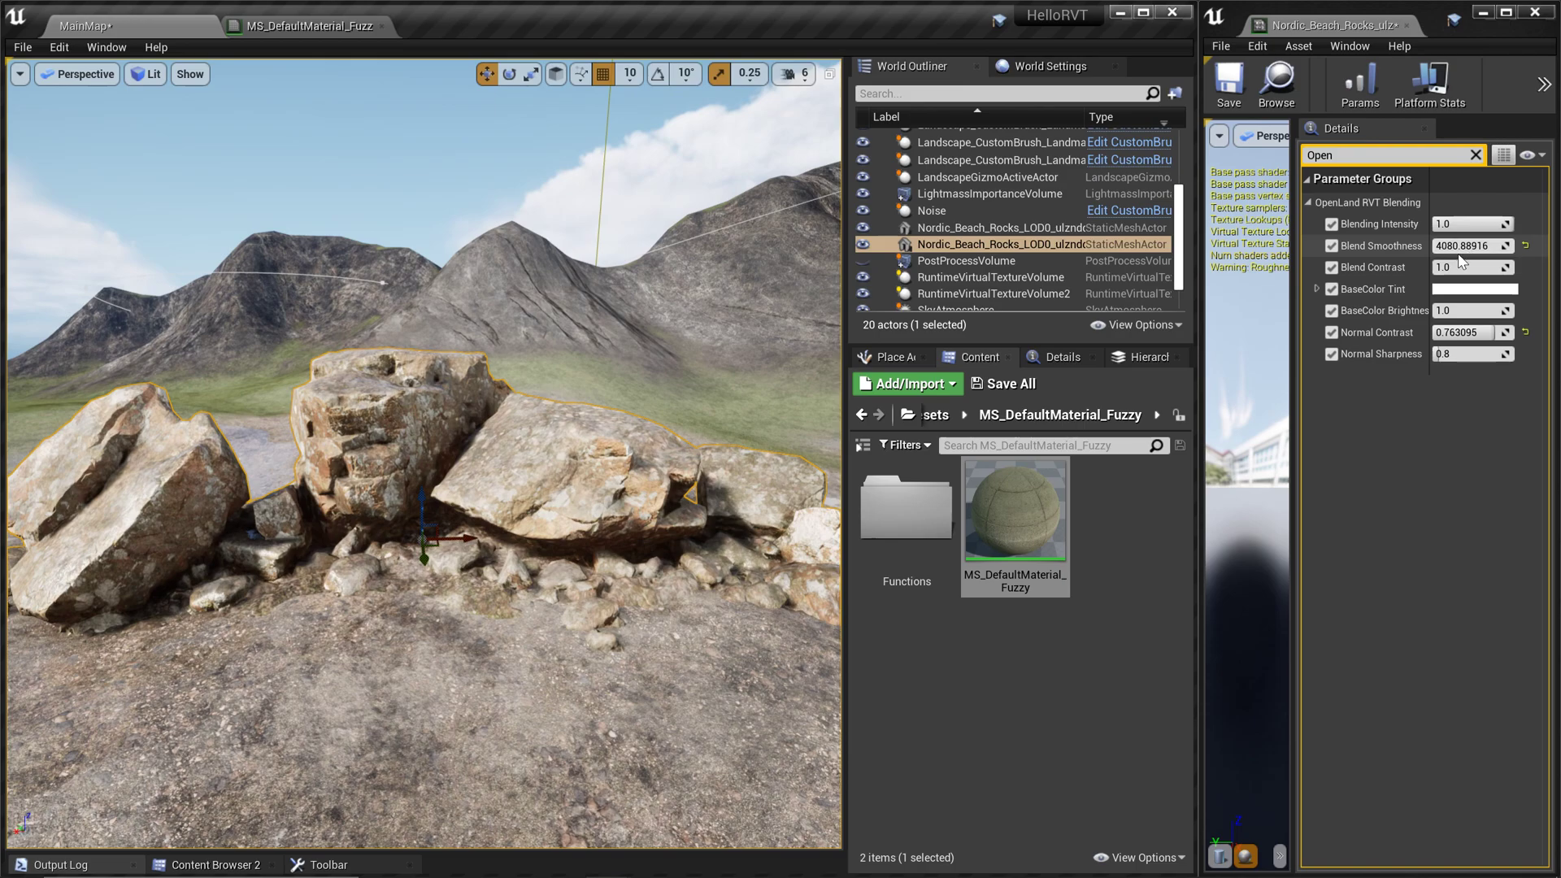
Step: Set the rock instance's Blend Smoothness to about 9668 and Normal Contrast to about 0.34
{"action": "left_click", "coordinate": [1467, 250]}
{"action": "left_click_drag", "start_coordinate": [1466, 248], "coordinate": [1492, 248]}
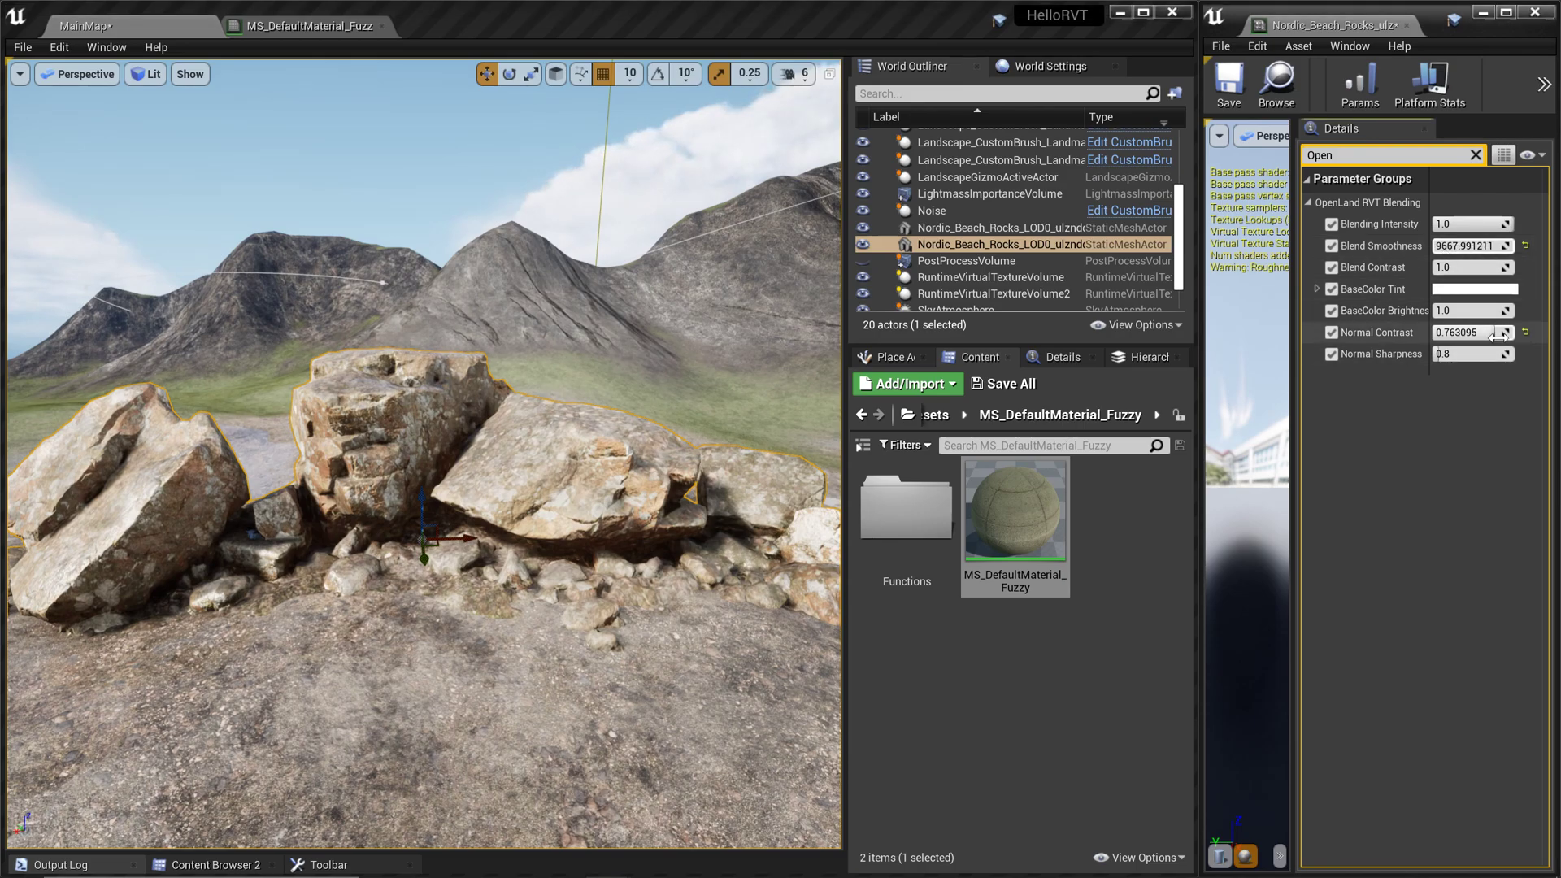
{"action": "mouse_move", "coordinate": [1498, 336]}
{"action": "left_mouse_down"}
{"action": "mouse_move", "coordinate": [1448, 333]}
{"action": "mouse_move", "coordinate": [1469, 333]}
{"action": "left_mouse_up"}
Step: Move the duplicated rocks from the gravel ground onto the neighbouring grassy area
{"action": "key", "text": "f"}
{"action": "scroll", "coordinate": [475, 572], "scroll_direction": "down", "scroll_amount": 2}
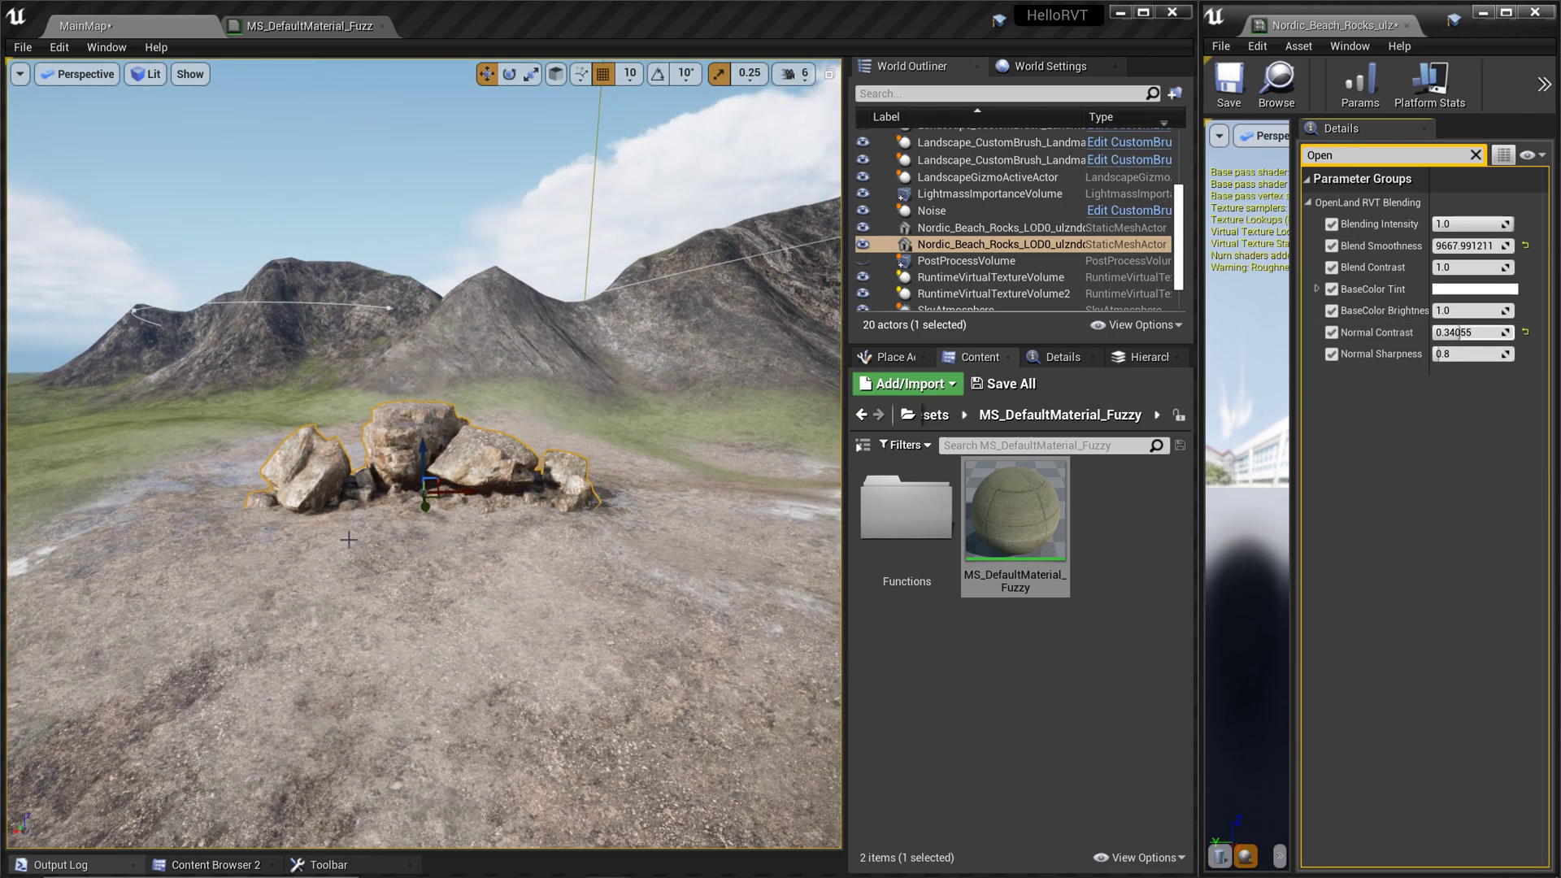
{"action": "scroll", "coordinate": [366, 535], "scroll_direction": "down", "scroll_amount": 2}
{"action": "left_click_drag", "start_coordinate": [366, 535], "coordinate": [32, 544], "text": "alt"}
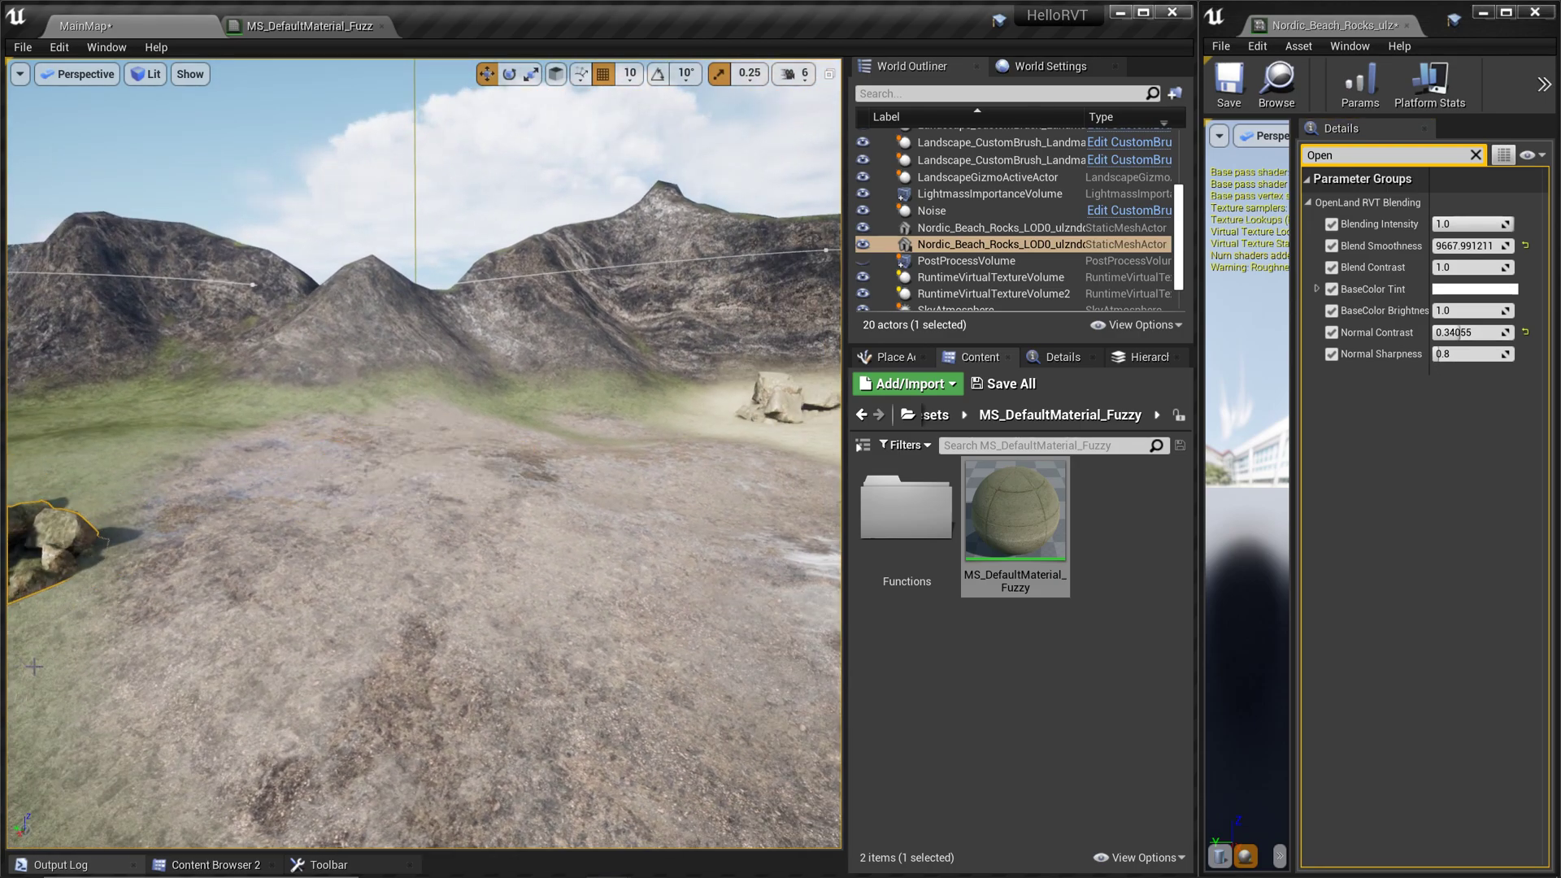
{"action": "key", "text": "f"}
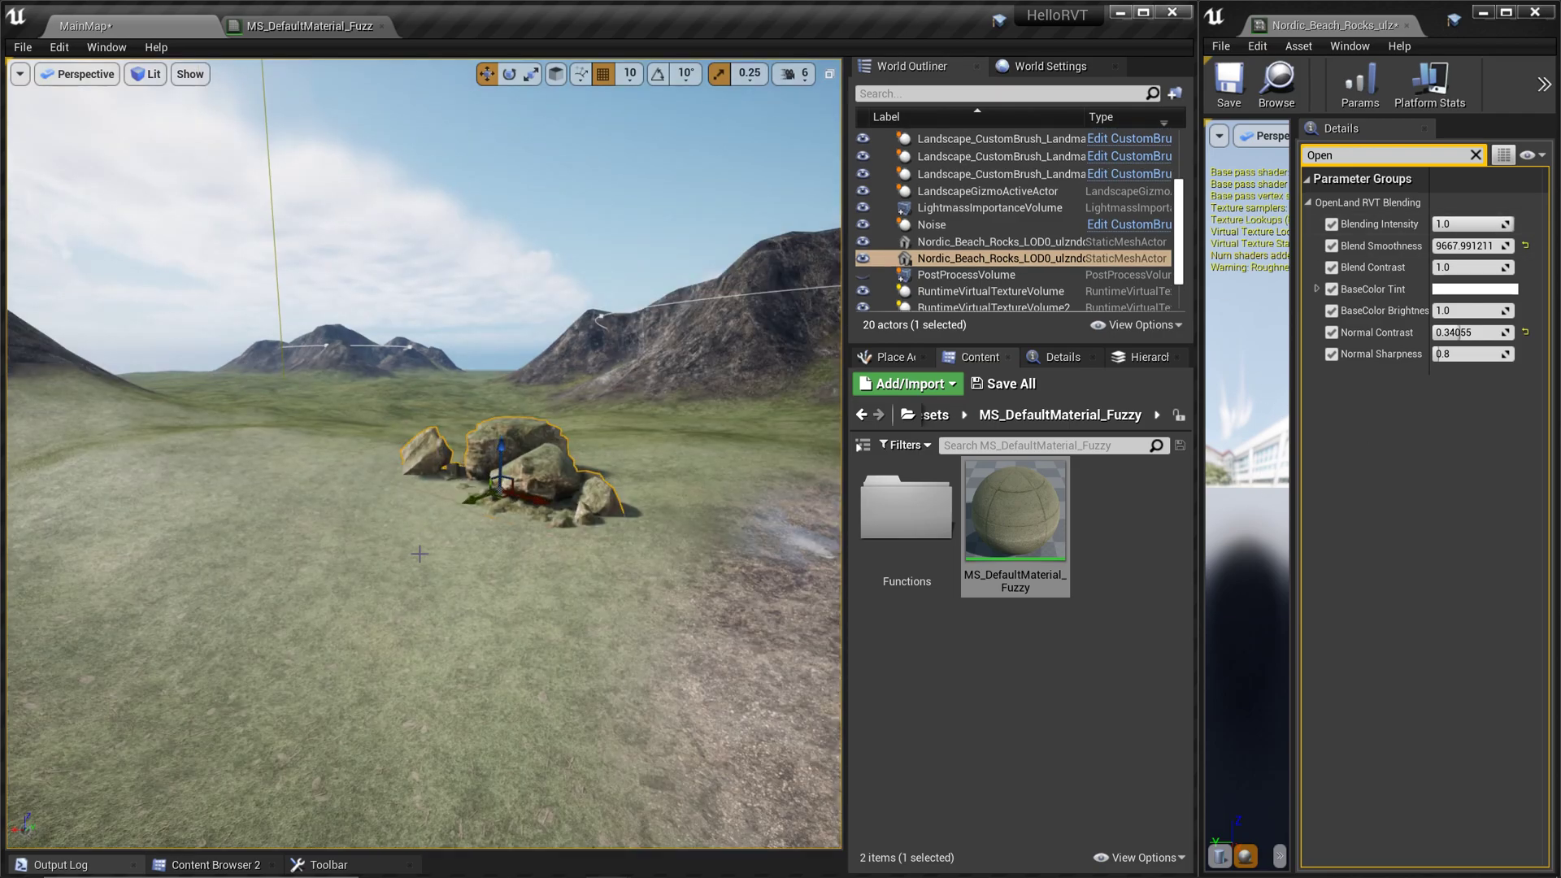
Step: Adjust the duplicated rocks' height so that their mossy base sits partly sunk into the grass
{"action": "key", "text": "f"}
{"action": "scroll", "coordinate": [420, 553], "scroll_direction": "up", "scroll_amount": 3}
{"action": "left_click_drag", "start_coordinate": [420, 553], "coordinate": [537, 554], "text": "alt"}
{"action": "left_click_drag", "start_coordinate": [438, 492], "coordinate": [435, 443]}
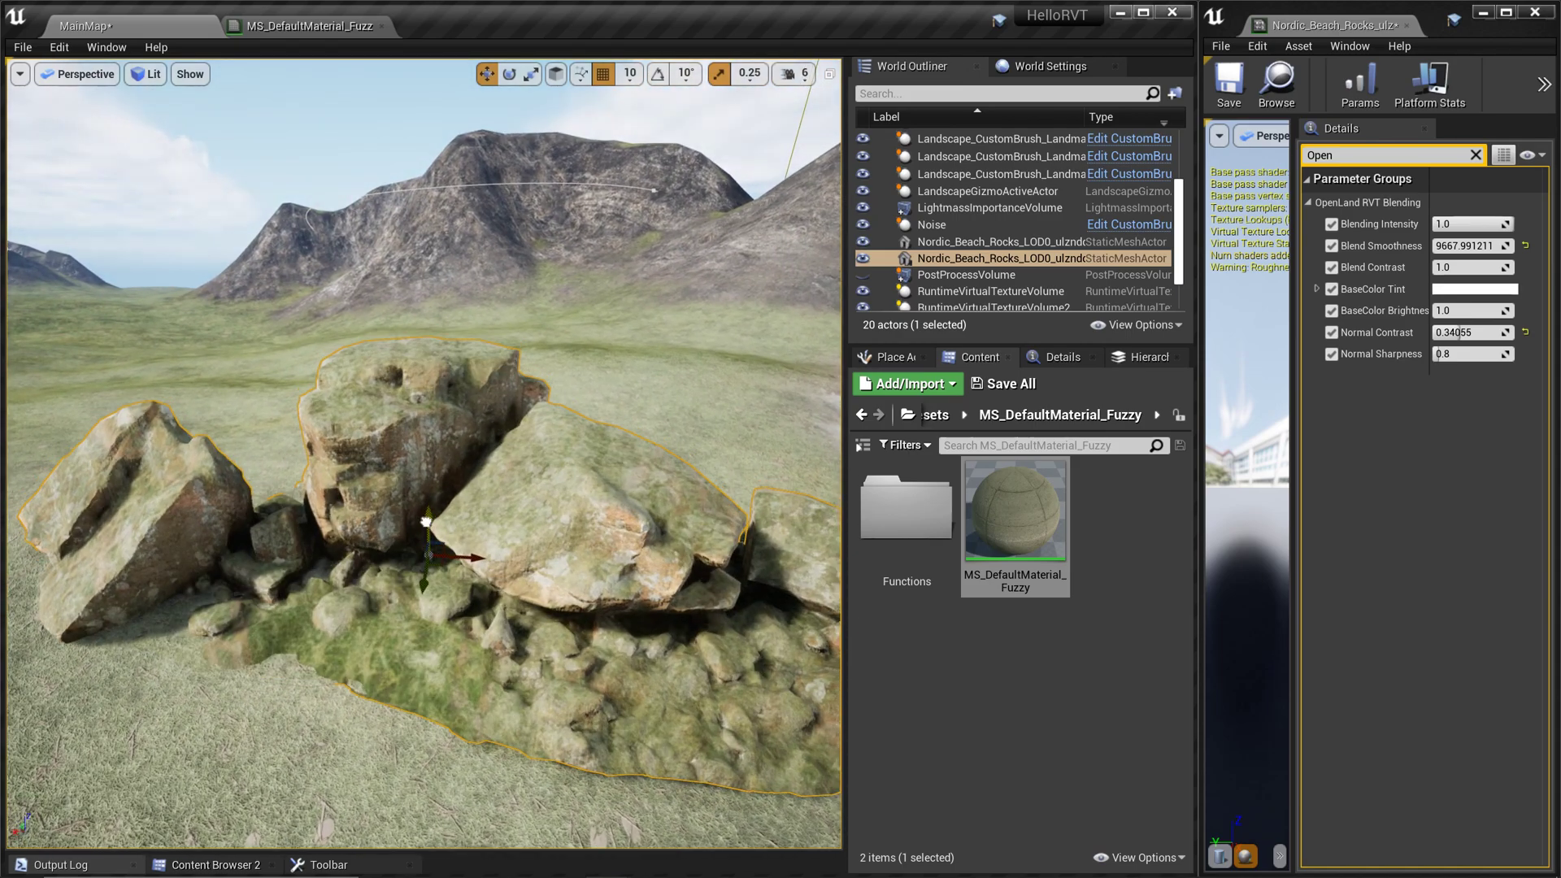
{"action": "left_click_drag", "start_coordinate": [425, 544], "coordinate": [425, 528]}
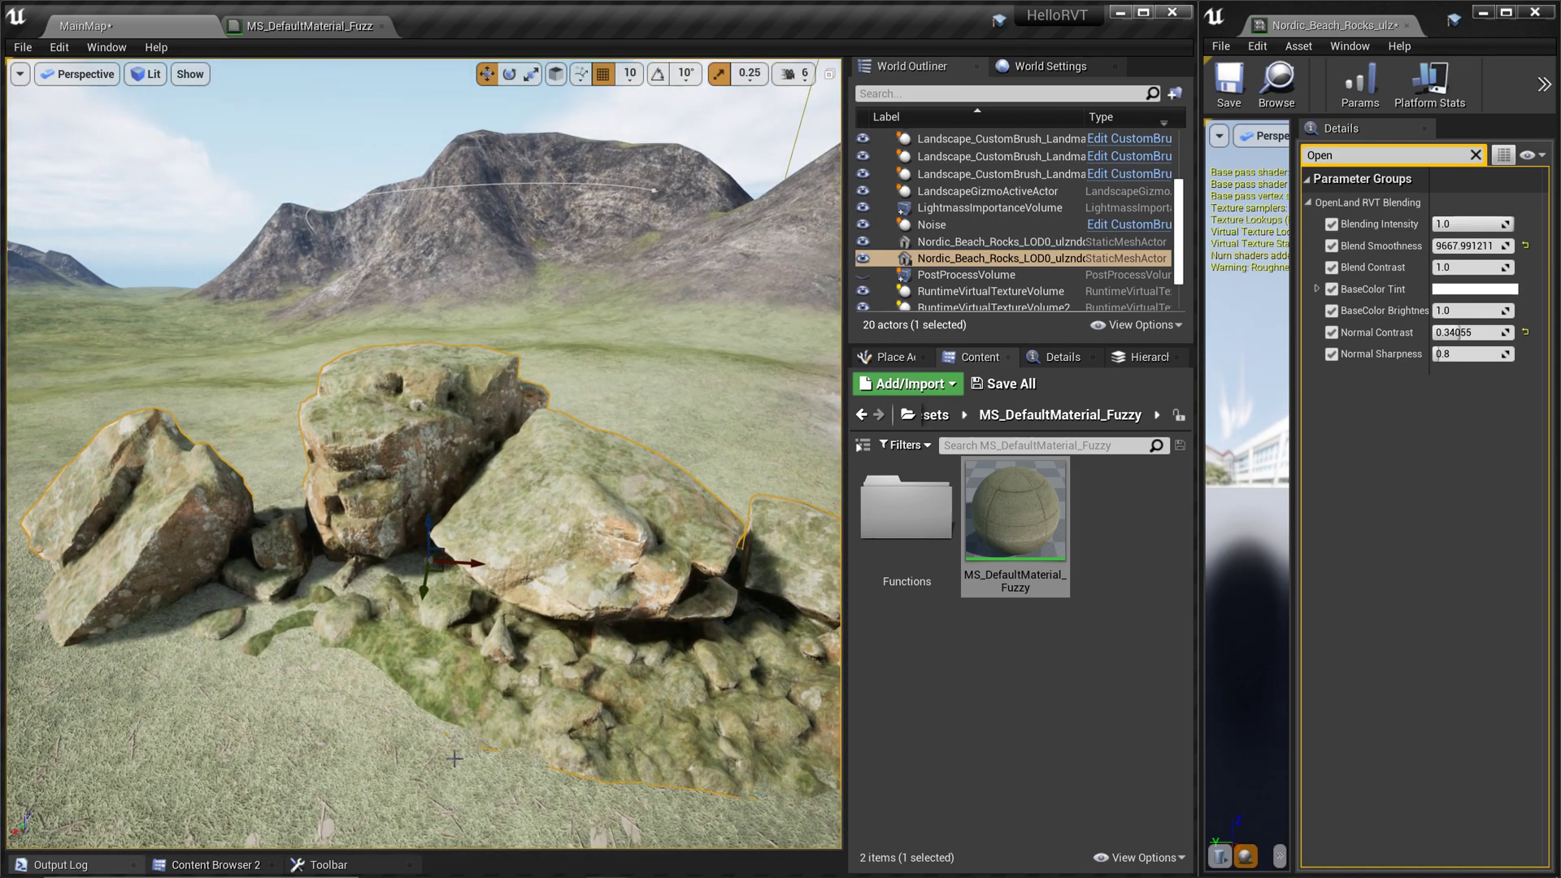
Step: Set the rock instance's BaseColor Brightness to about 1.40 in the OpenLand RVT Blending parameters
{"action": "scroll", "coordinate": [520, 747], "scroll_direction": "down", "scroll_amount": 3}
{"action": "scroll", "coordinate": [520, 747], "scroll_direction": "up", "scroll_amount": 1}
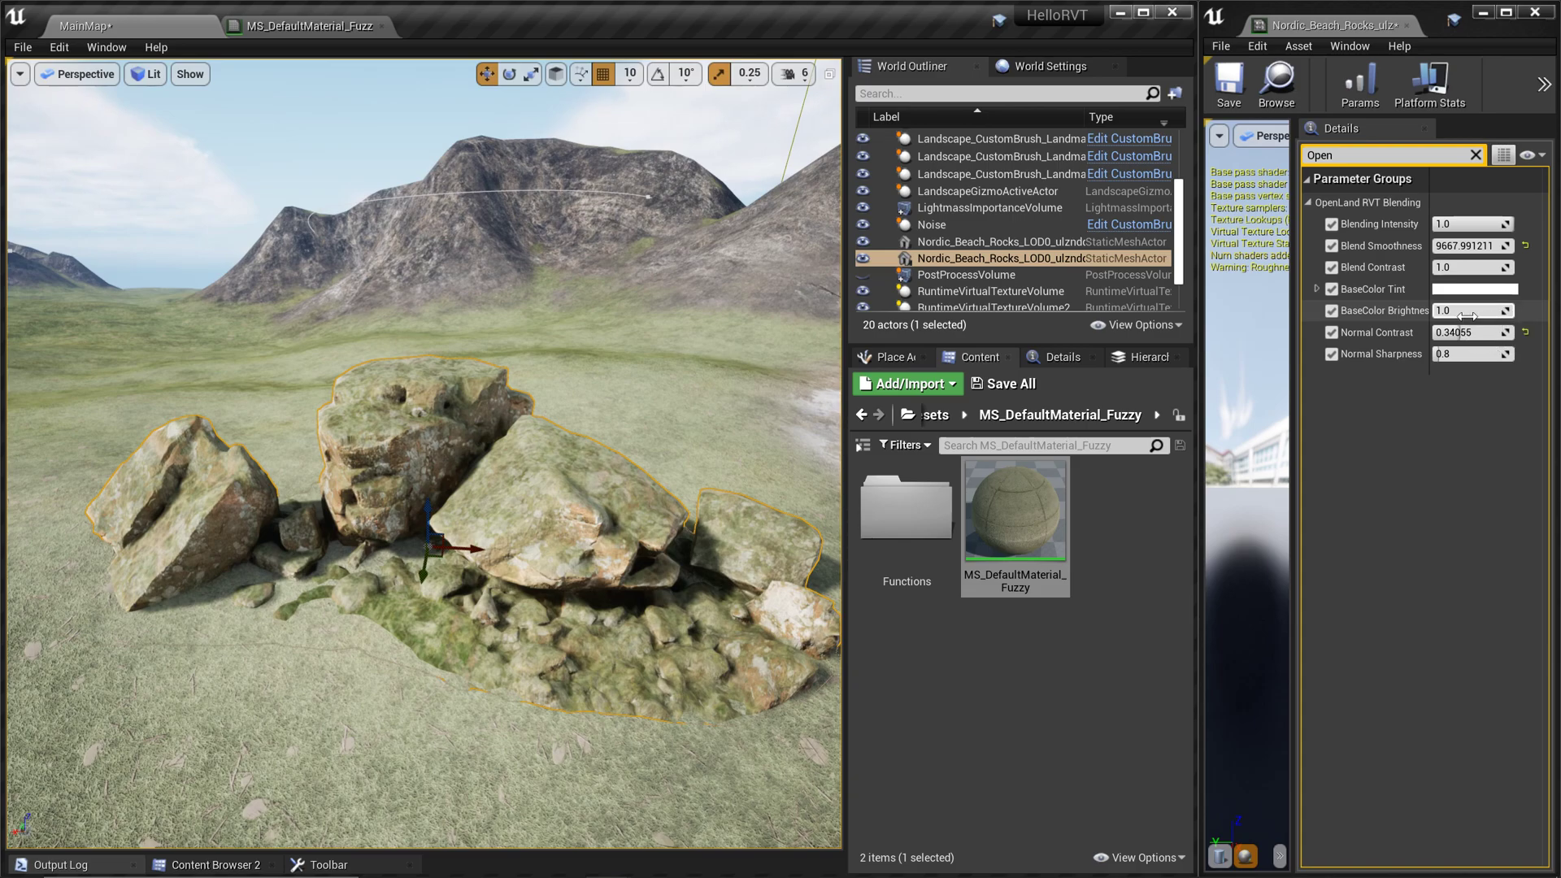
{"action": "mouse_move", "coordinate": [1467, 316]}
{"action": "left_mouse_down"}
{"action": "mouse_move", "coordinate": [1488, 313]}
{"action": "mouse_move", "coordinate": [1469, 302]}
{"action": "left_mouse_up"}
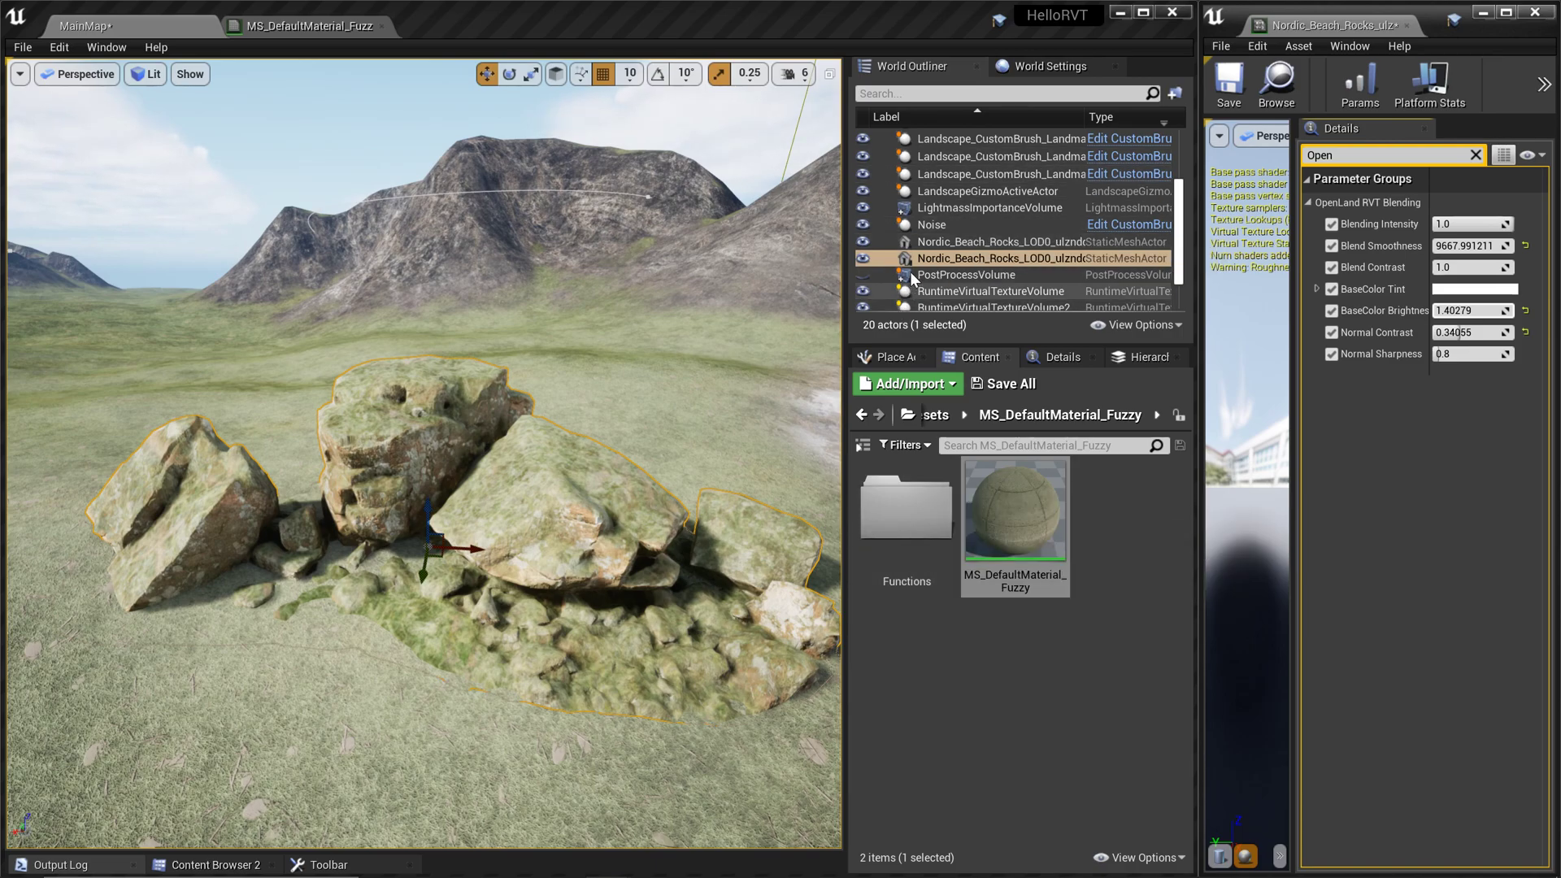
Step: Select the Landscape actor, locate its assigned material MI_OpenLand_Theme_Default among the project assets and open it for editing
{"action": "scroll", "coordinate": [984, 227], "scroll_direction": "up", "scroll_amount": 4}
{"action": "left_click", "coordinate": [982, 203]}
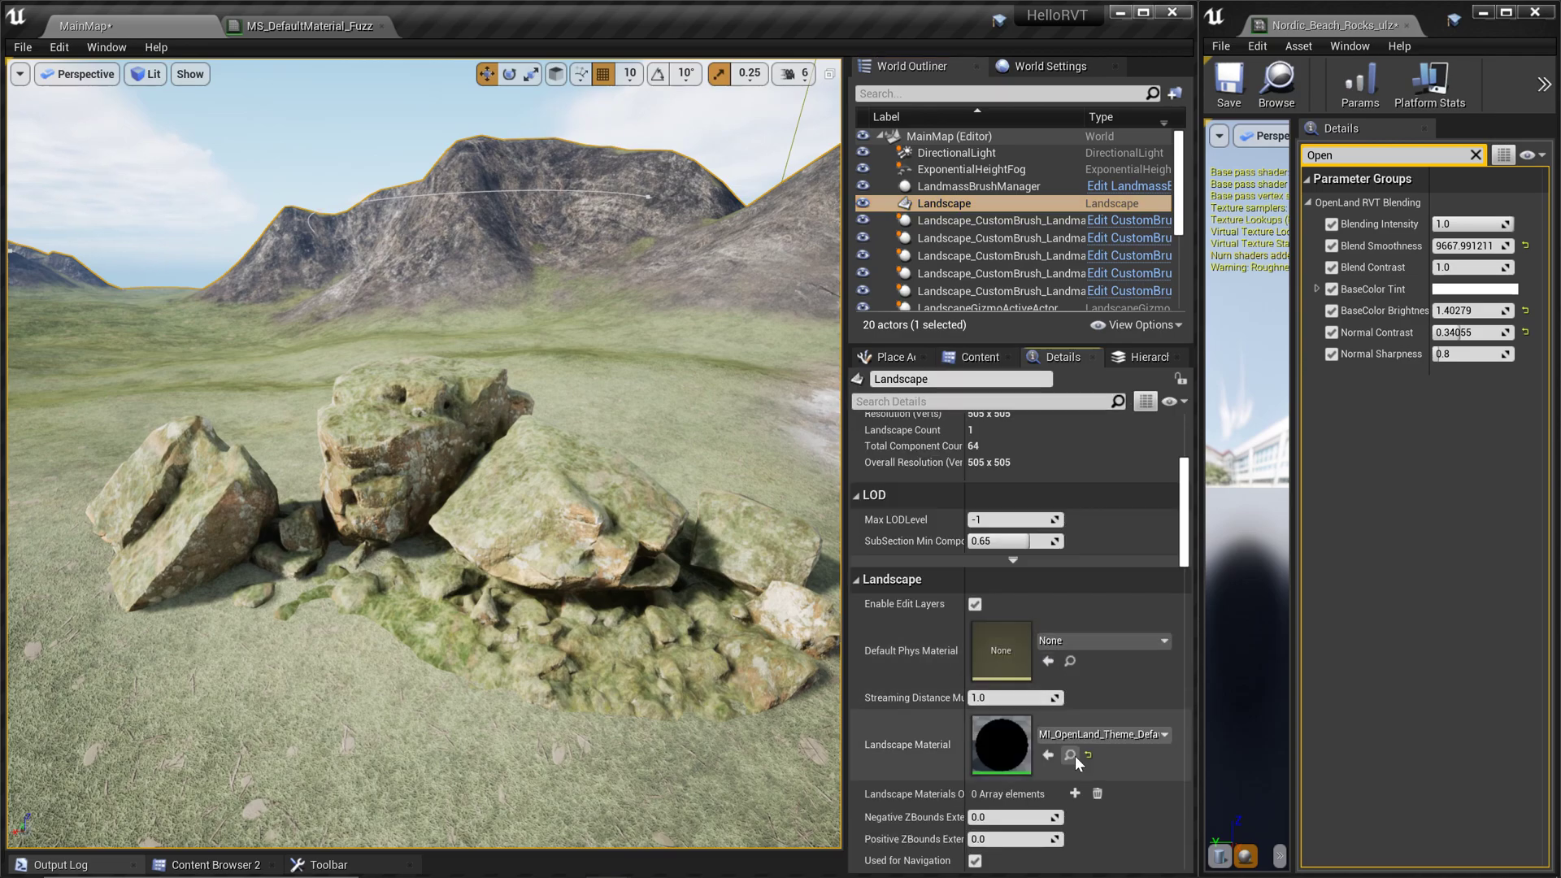
{"action": "left_click", "coordinate": [1071, 758]}
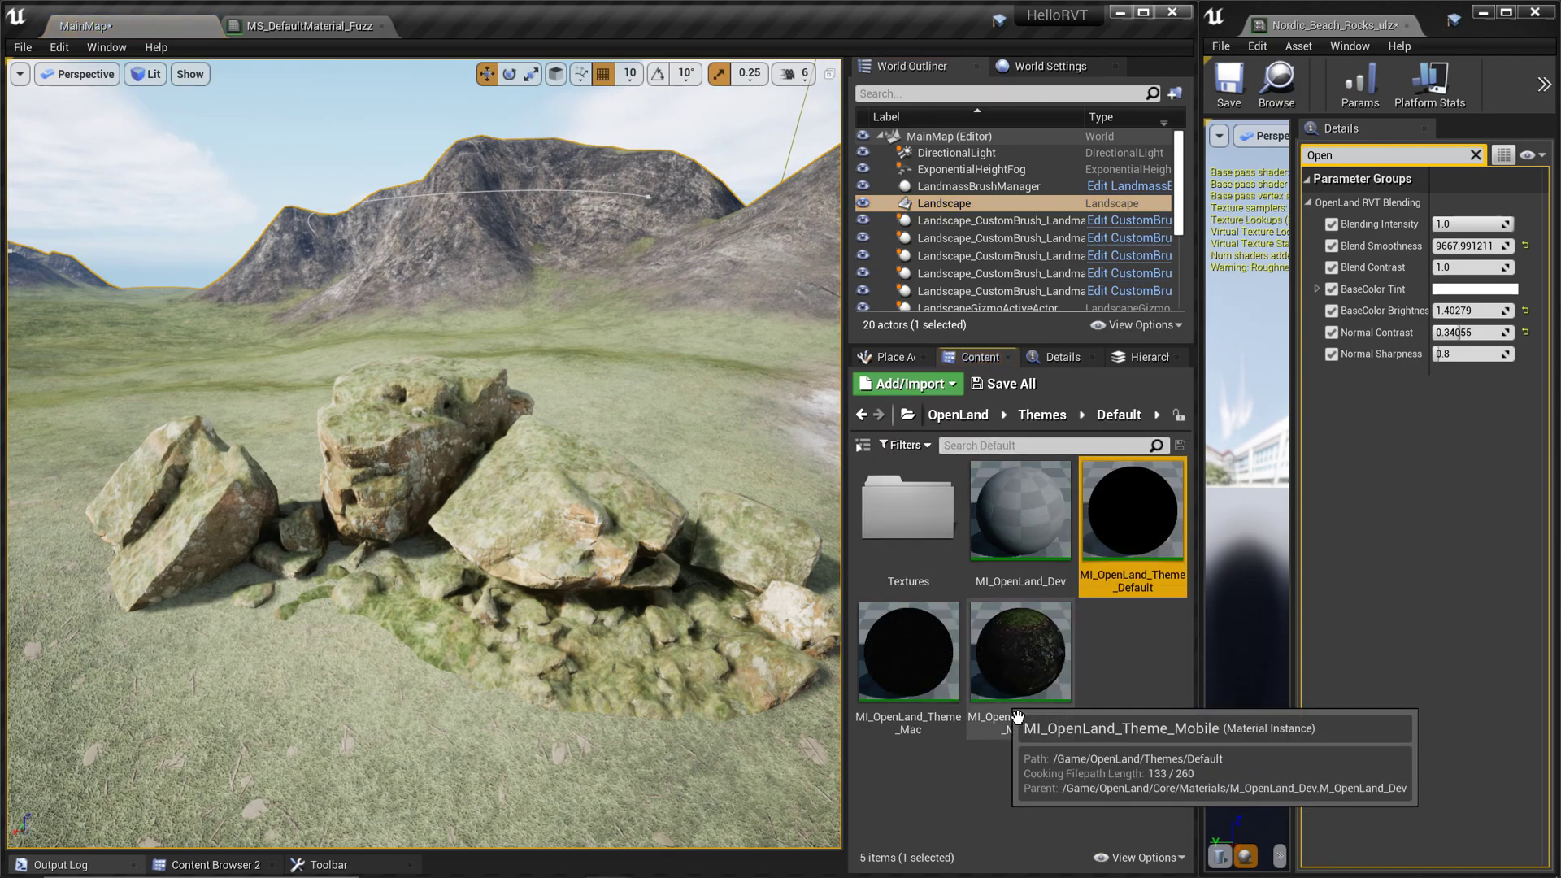
{"action": "double_click", "coordinate": [1139, 514]}
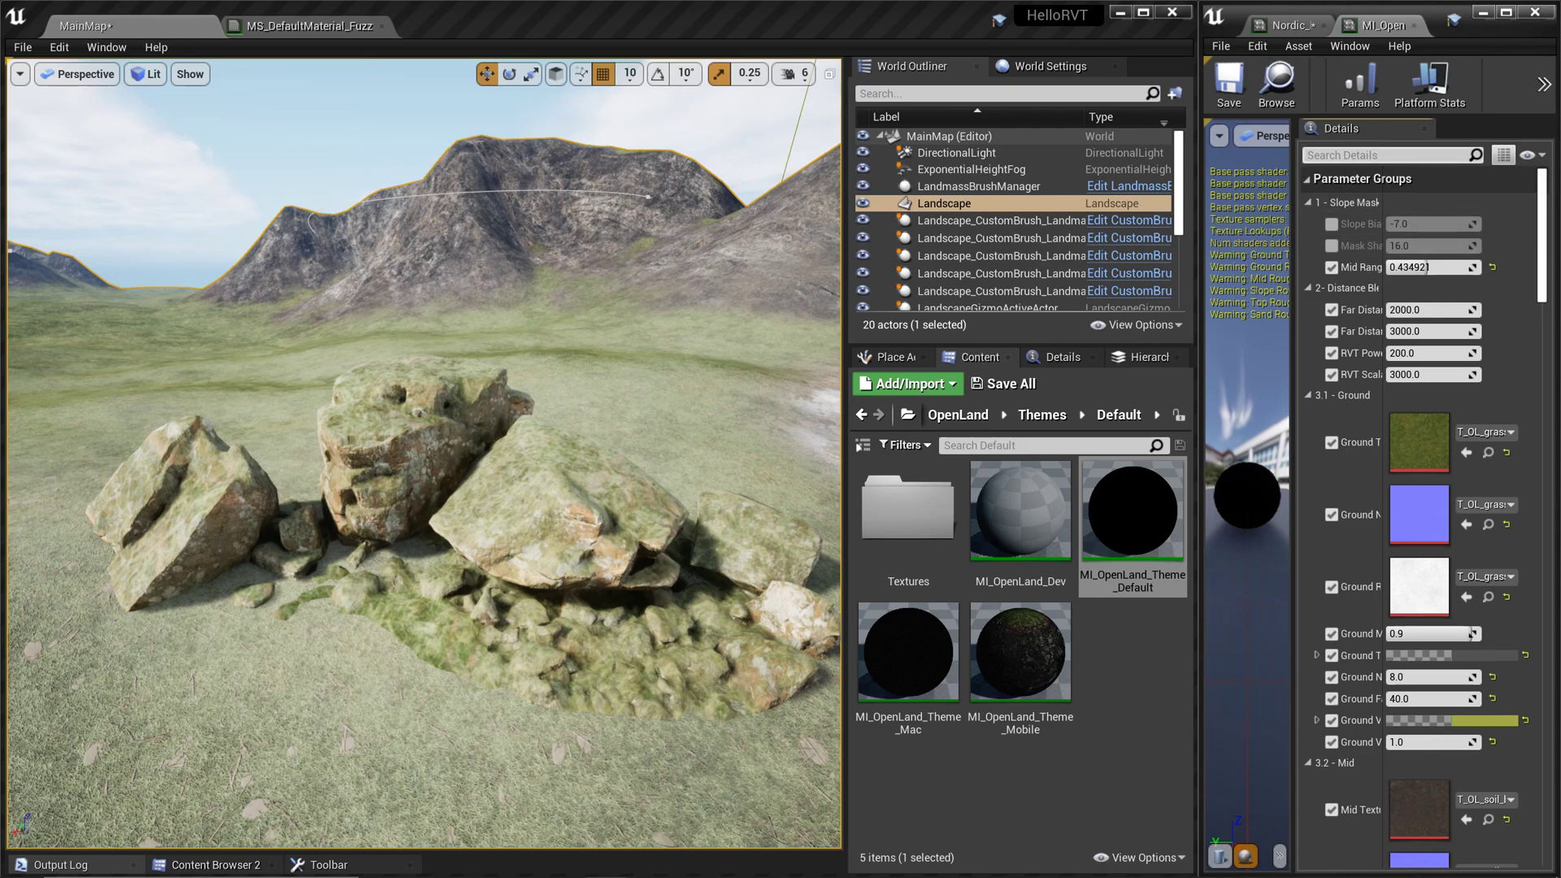
Step: Filter the landscape material instance's parameters by "RVT" and enable Use RVT Cache under Performance
{"action": "left_click", "coordinate": [1382, 154]}
{"action": "type", "text": "RVT"}
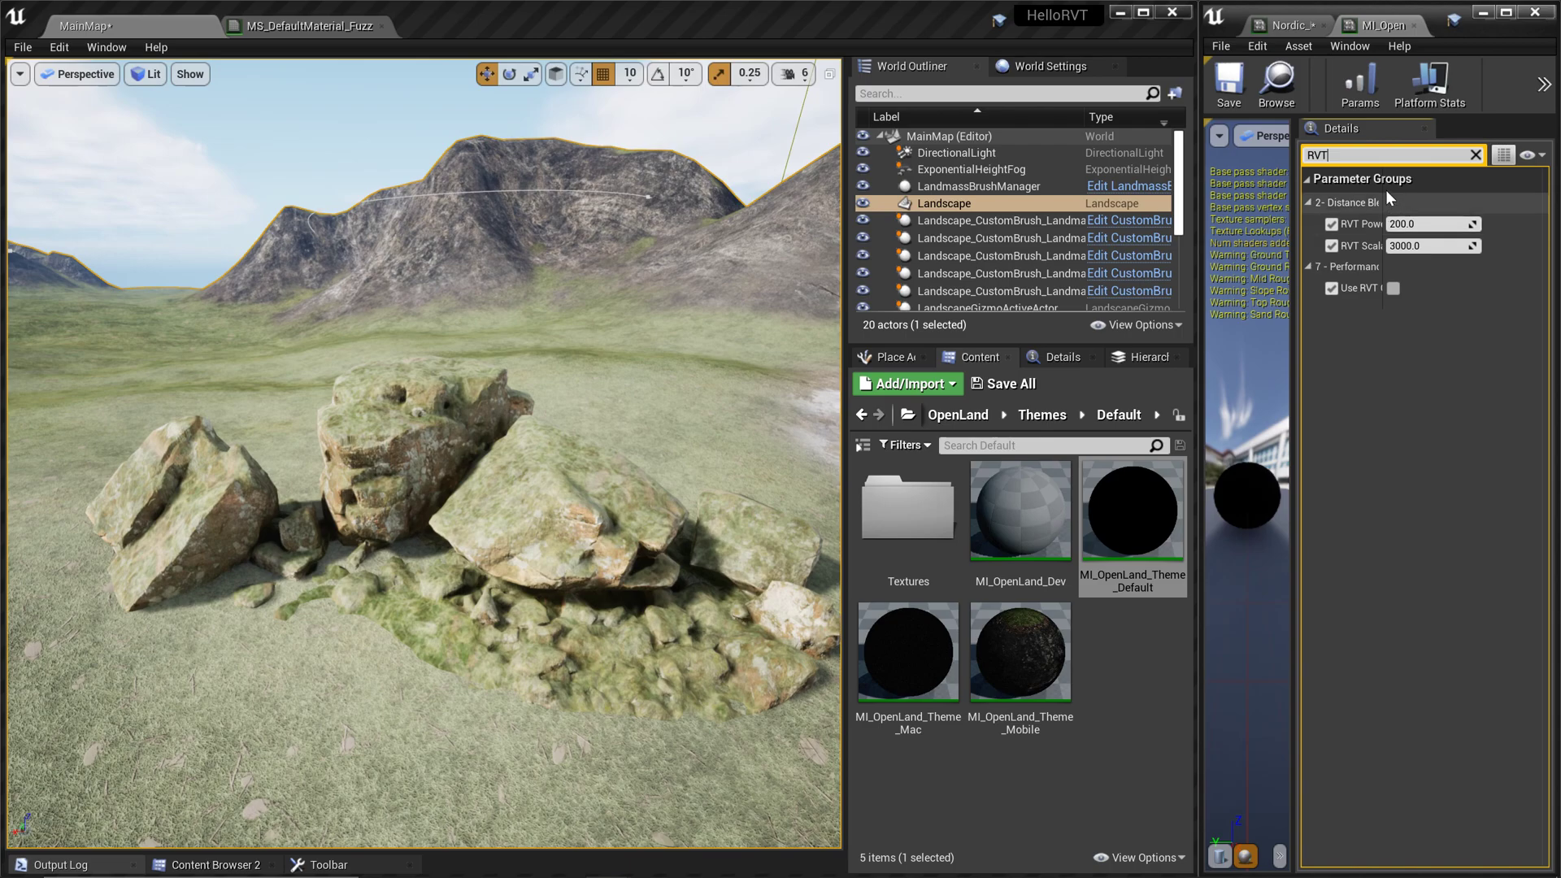
{"action": "left_click_drag", "start_coordinate": [1385, 192], "coordinate": [1455, 198]}
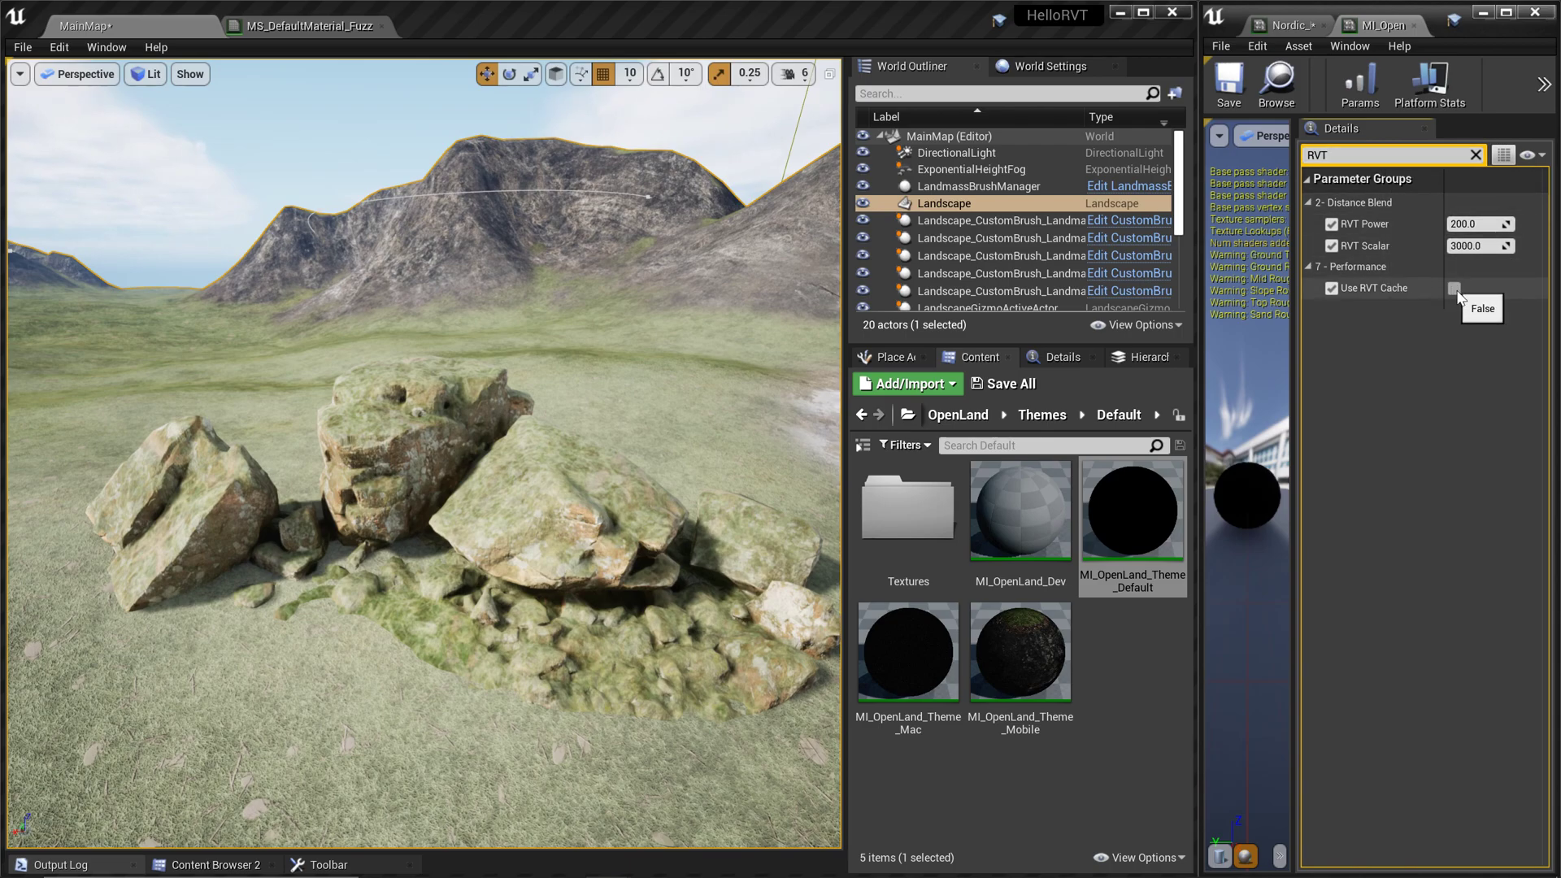
{"action": "left_click", "coordinate": [1455, 289]}
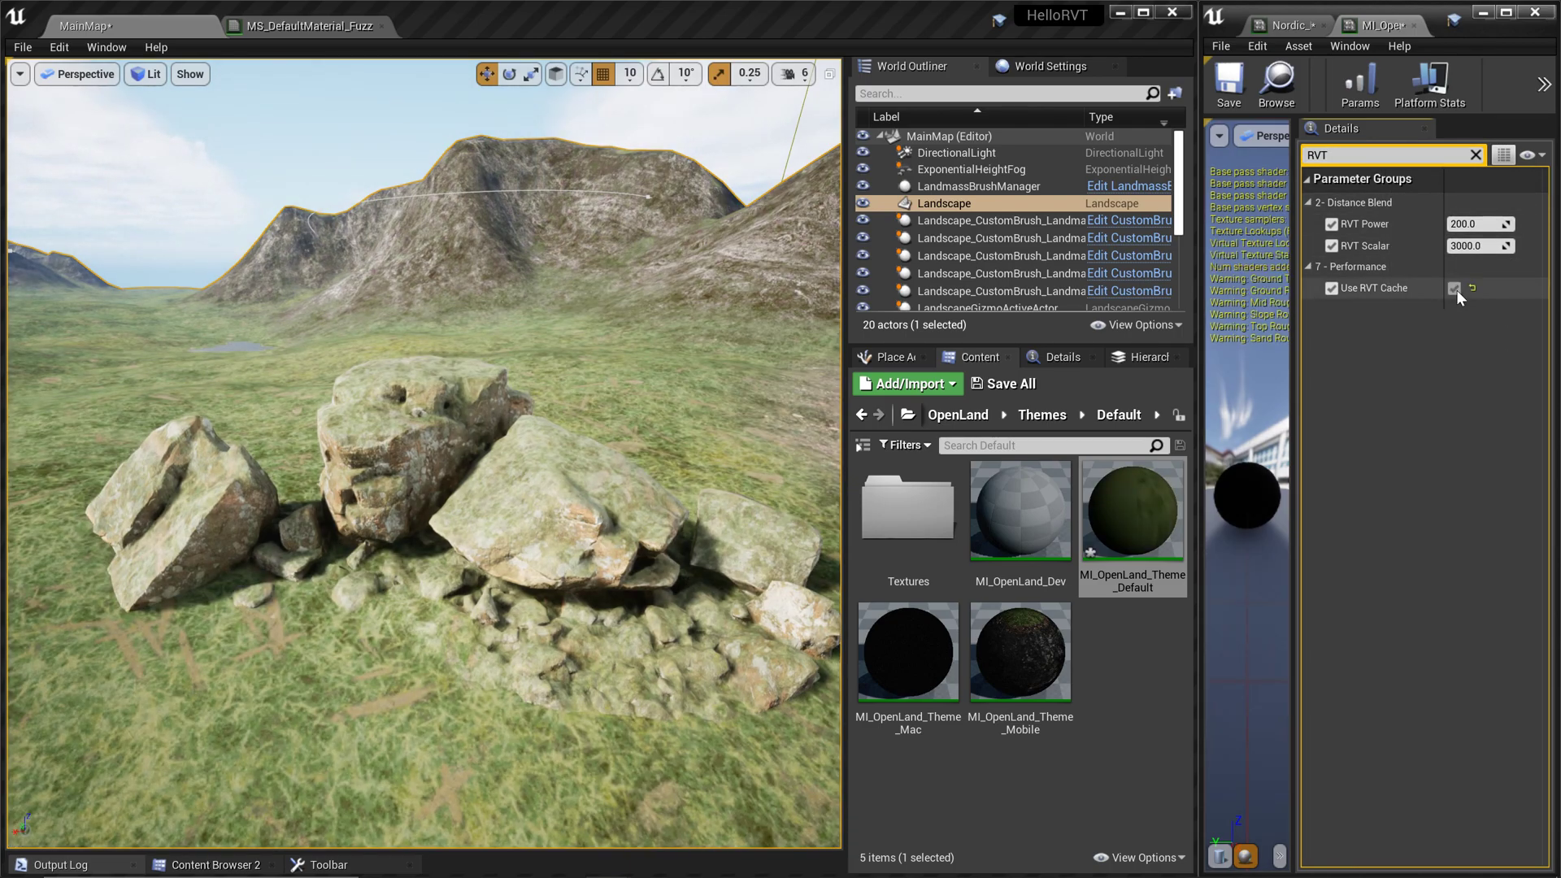